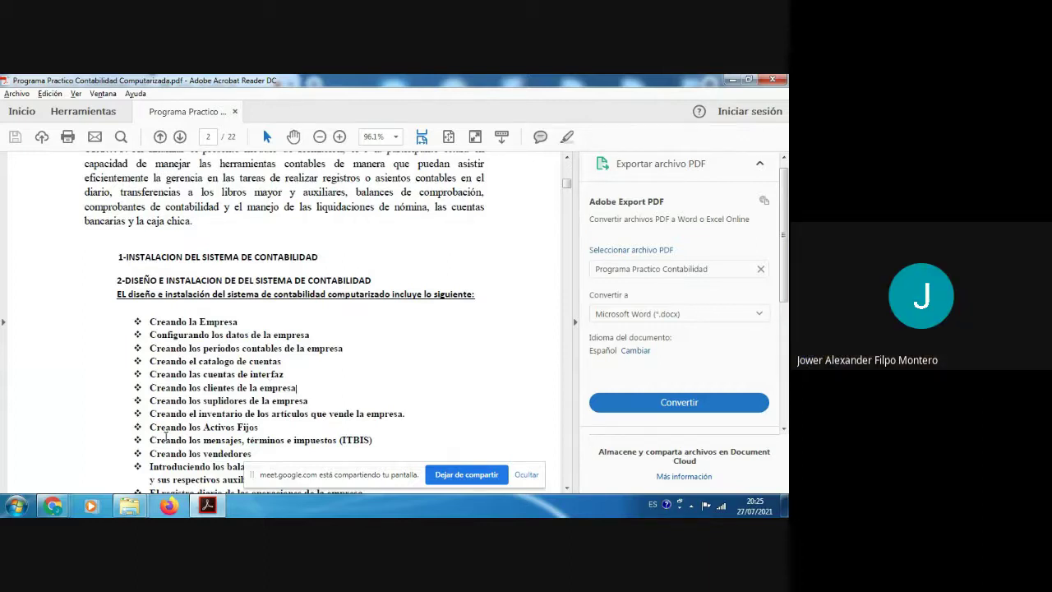
Step: Open Panel de control from the Start menu, showing all items as small icons
{"action": "left_click", "coordinate": [16, 504]}
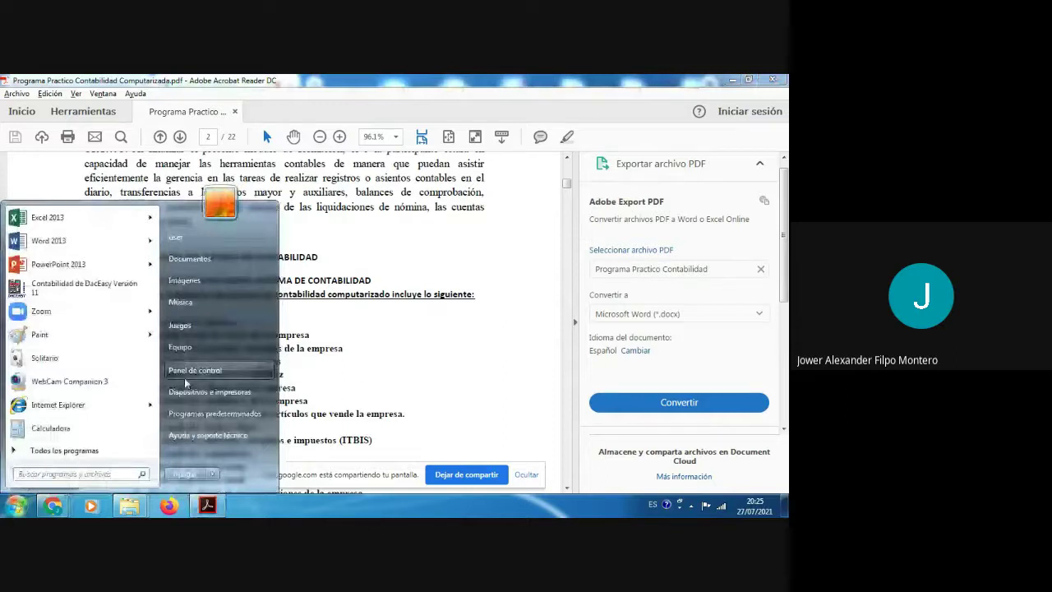
{"action": "left_click", "coordinate": [18, 507]}
{"action": "left_click", "coordinate": [18, 506]}
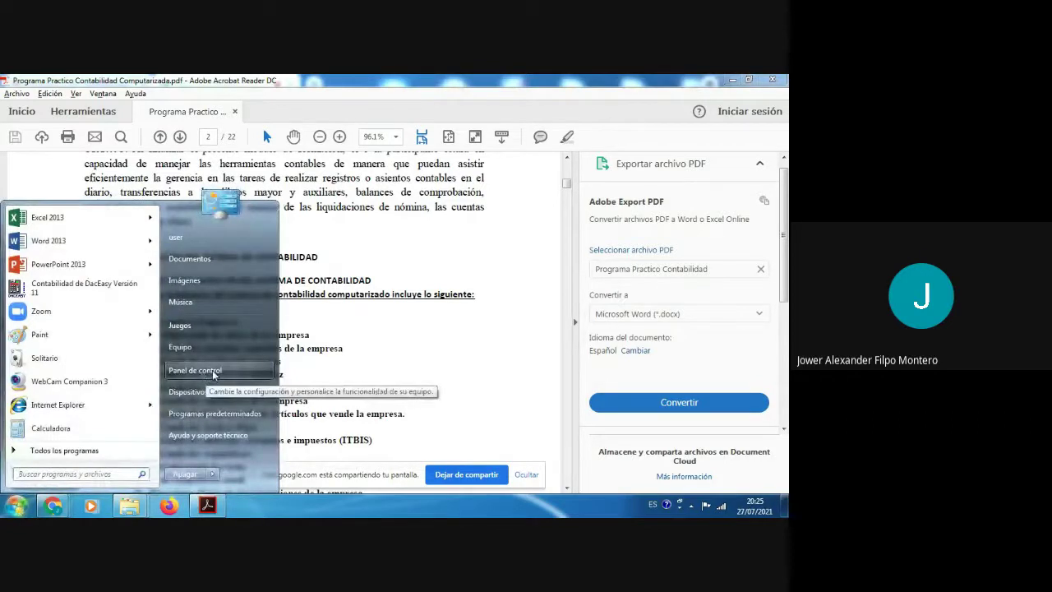
{"action": "left_click", "coordinate": [214, 373]}
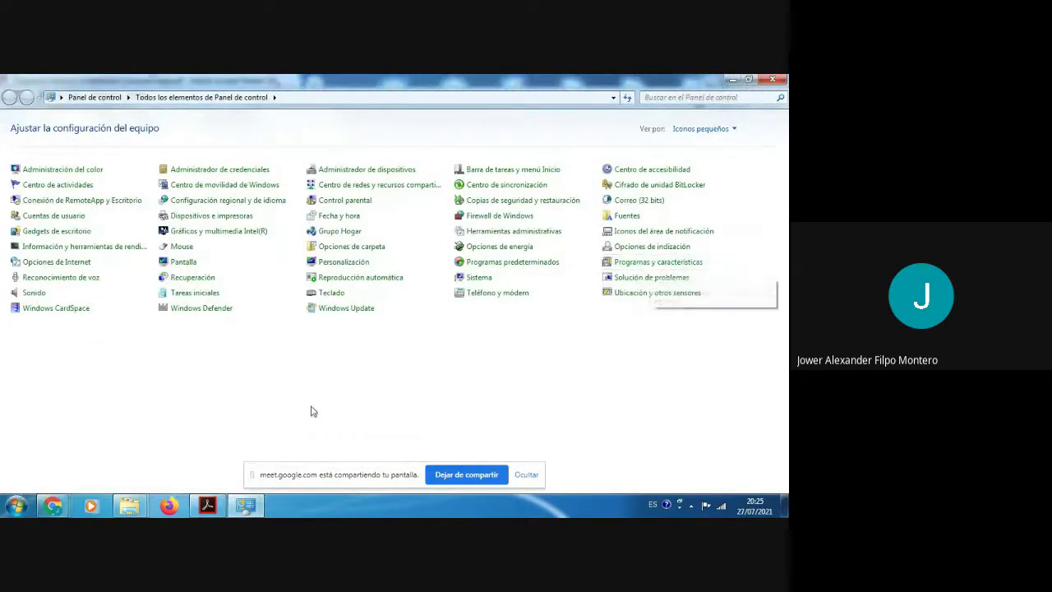
Step: In Programas y características, select Contabilidad de DacEasy Versión 11 and start uninstalling it
{"action": "left_click", "coordinate": [16, 507]}
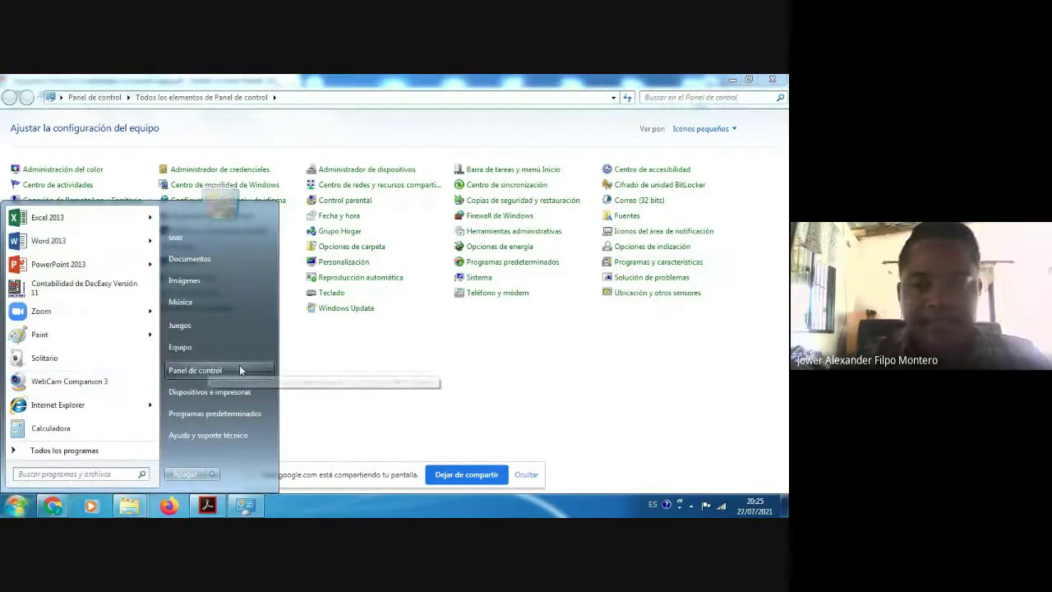
{"action": "left_click", "coordinate": [644, 267]}
{"action": "left_click", "coordinate": [643, 263]}
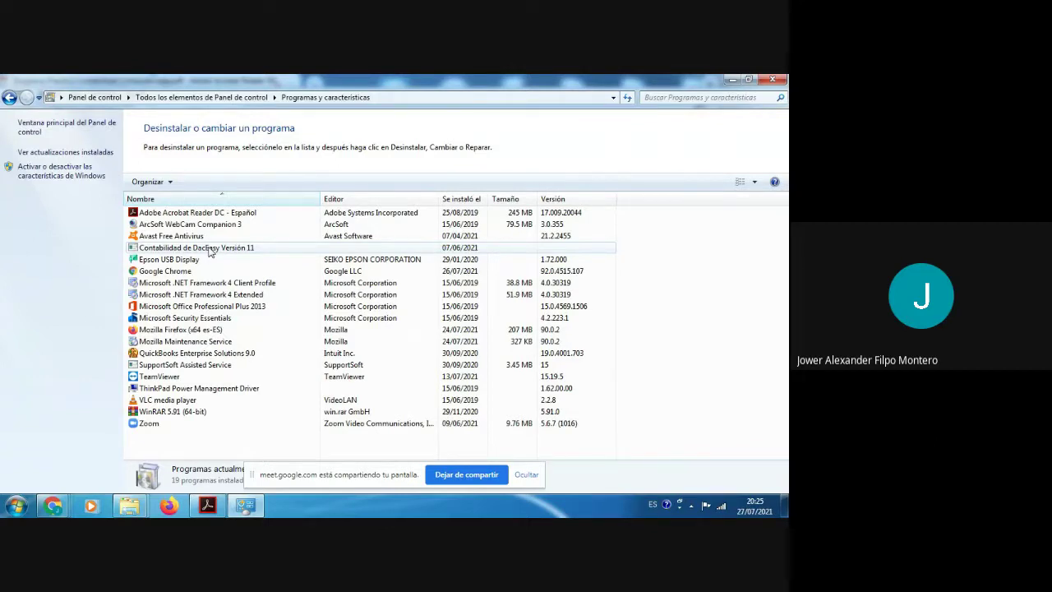
{"action": "left_click", "coordinate": [205, 249]}
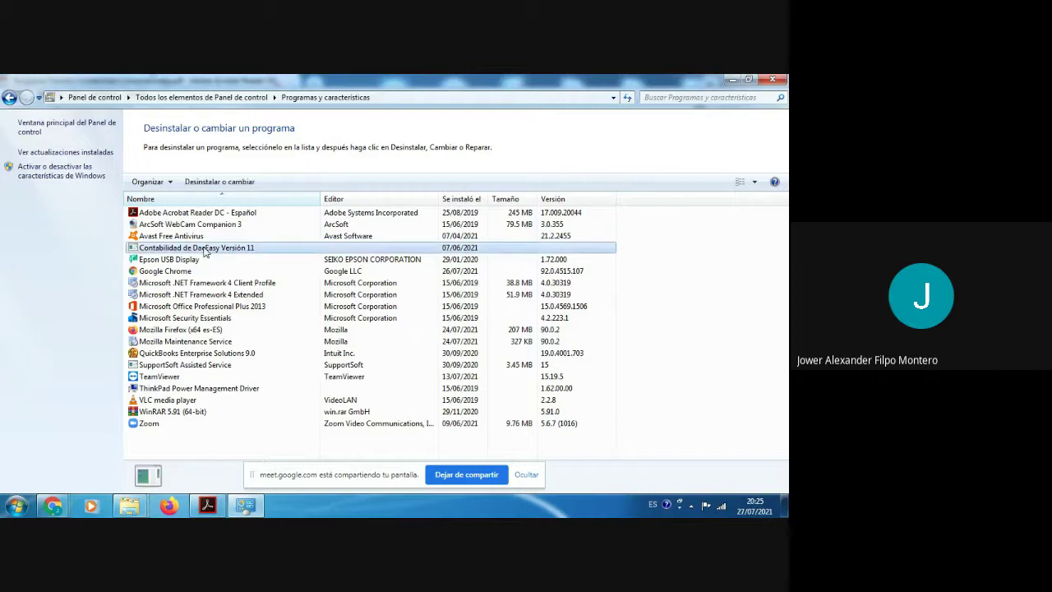
{"action": "left_click", "coordinate": [197, 258]}
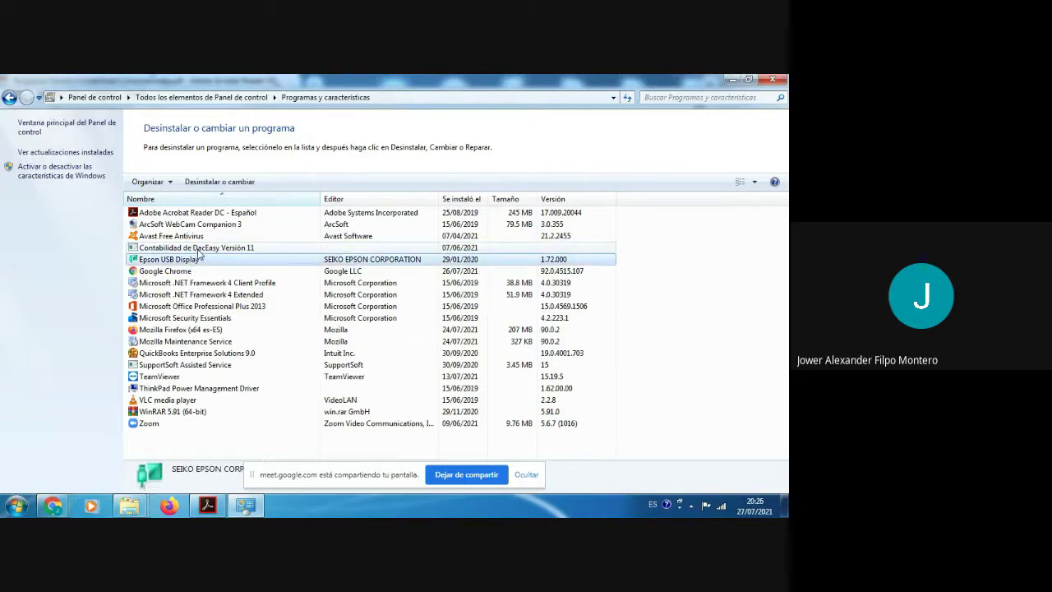
{"action": "left_click", "coordinate": [198, 250]}
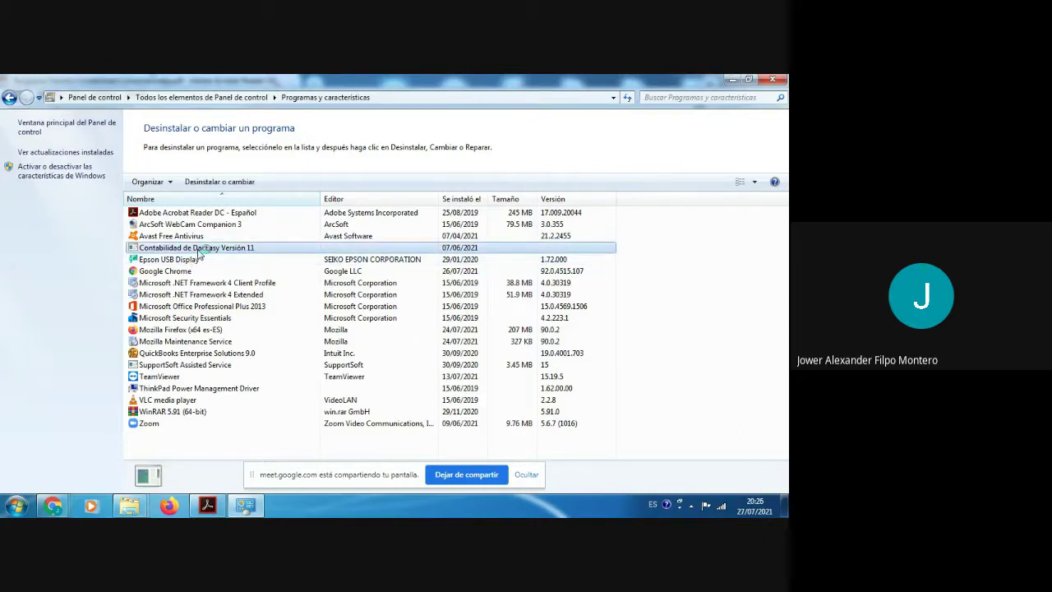
{"action": "double_click", "coordinate": [198, 250]}
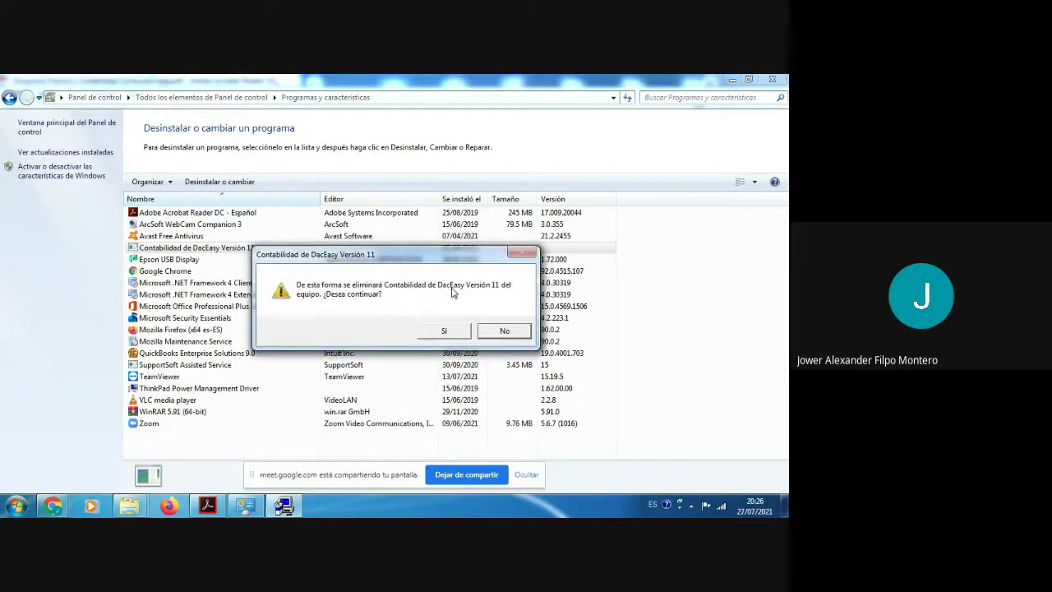
Step: Confirm removing DacEasy 11 with Sí, acknowledge the success message, and close Programas y características
{"action": "left_click", "coordinate": [442, 331]}
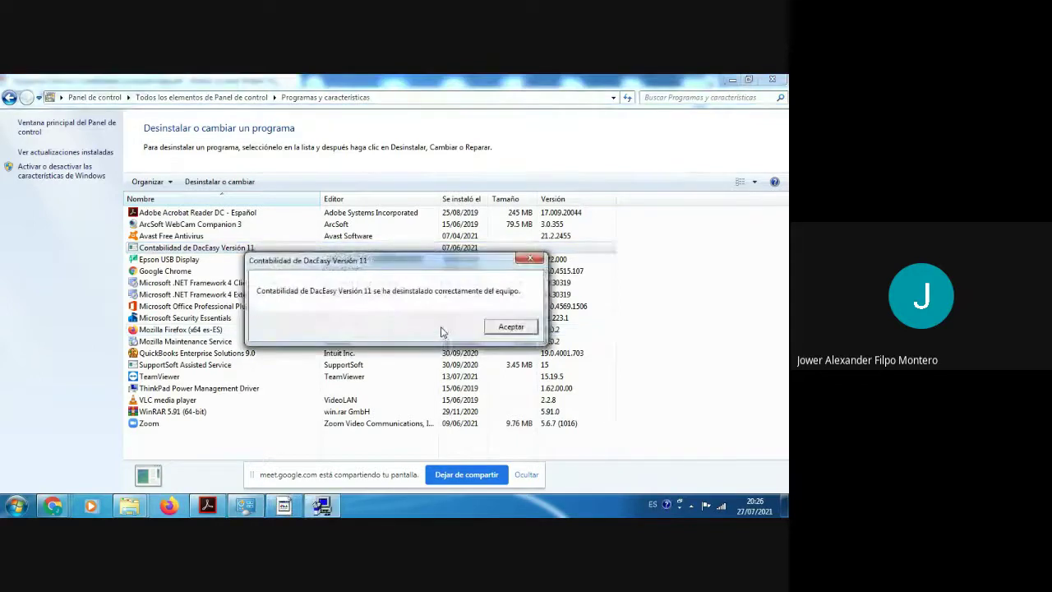
{"action": "left_click", "coordinate": [511, 327]}
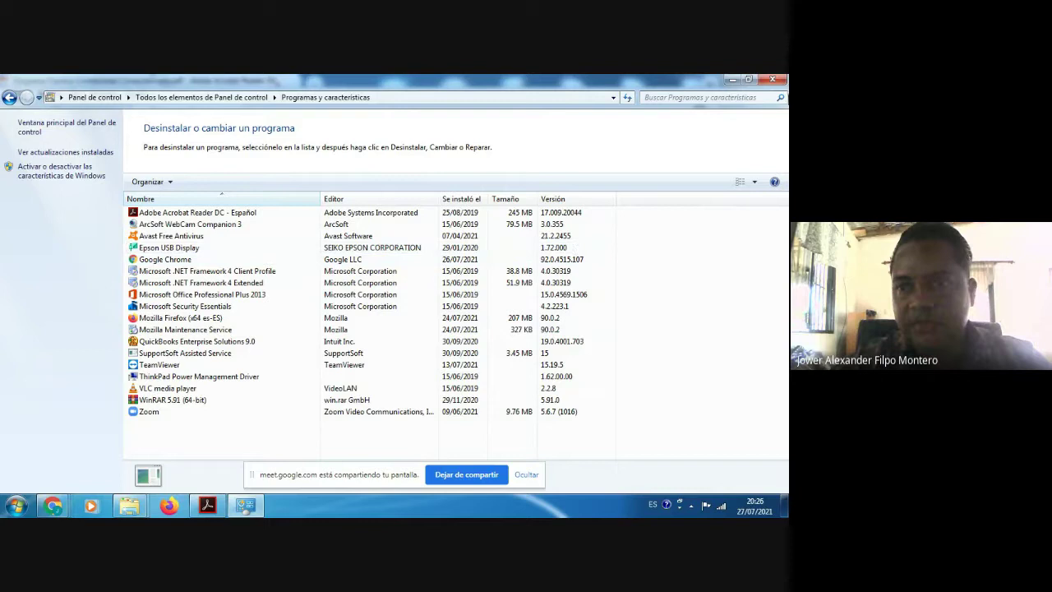
{"action": "left_click", "coordinate": [773, 82]}
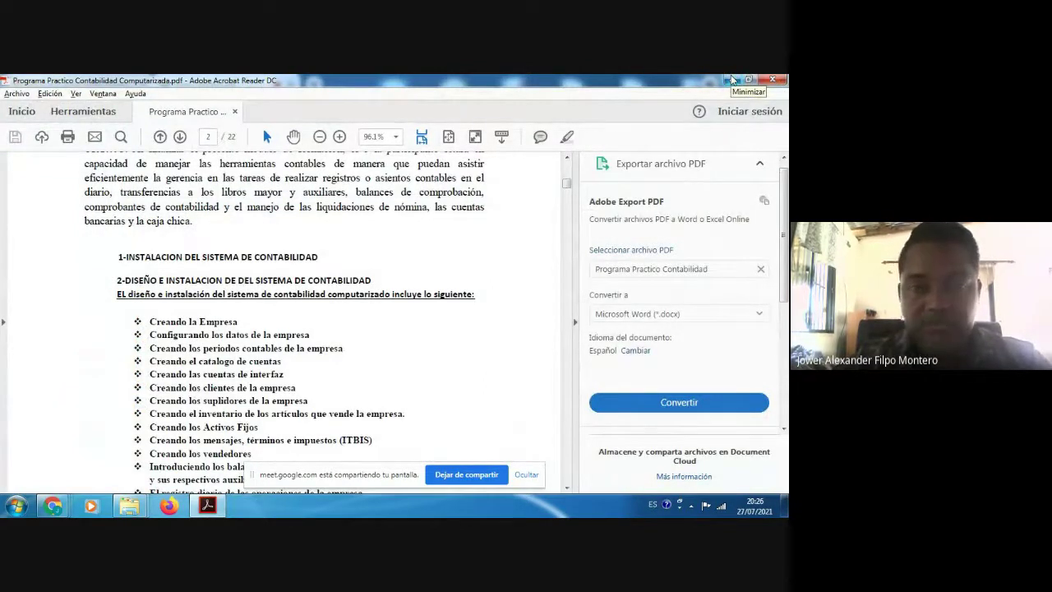
Step: Minimize the Acrobat, Chrome, Explorer and Meet windows to reveal the DacEasy 11 Esp desktop folder
{"action": "left_click", "coordinate": [732, 78]}
{"action": "left_click", "coordinate": [730, 80]}
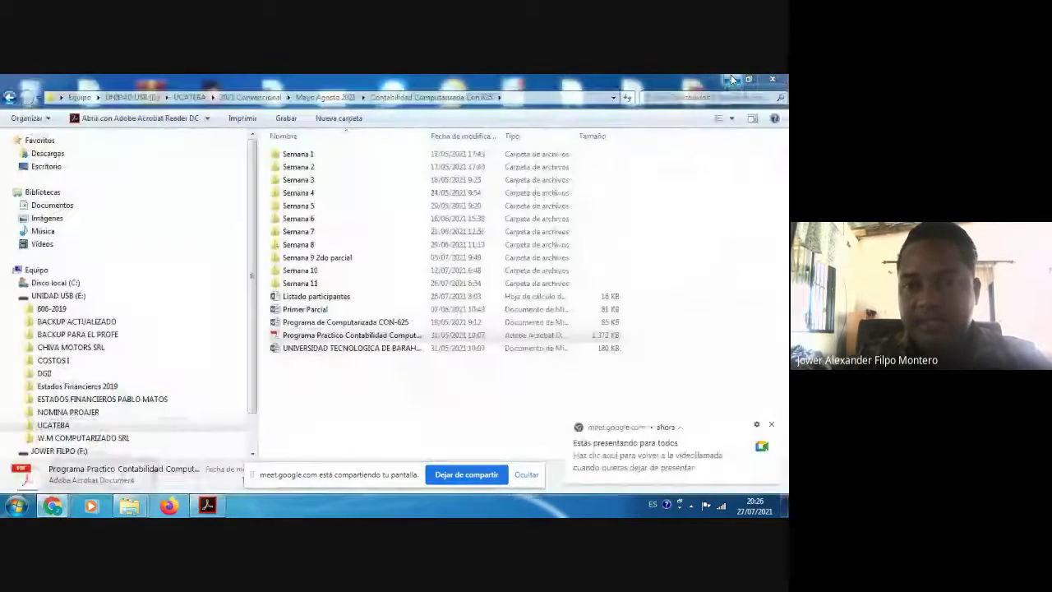
{"action": "left_click", "coordinate": [731, 82]}
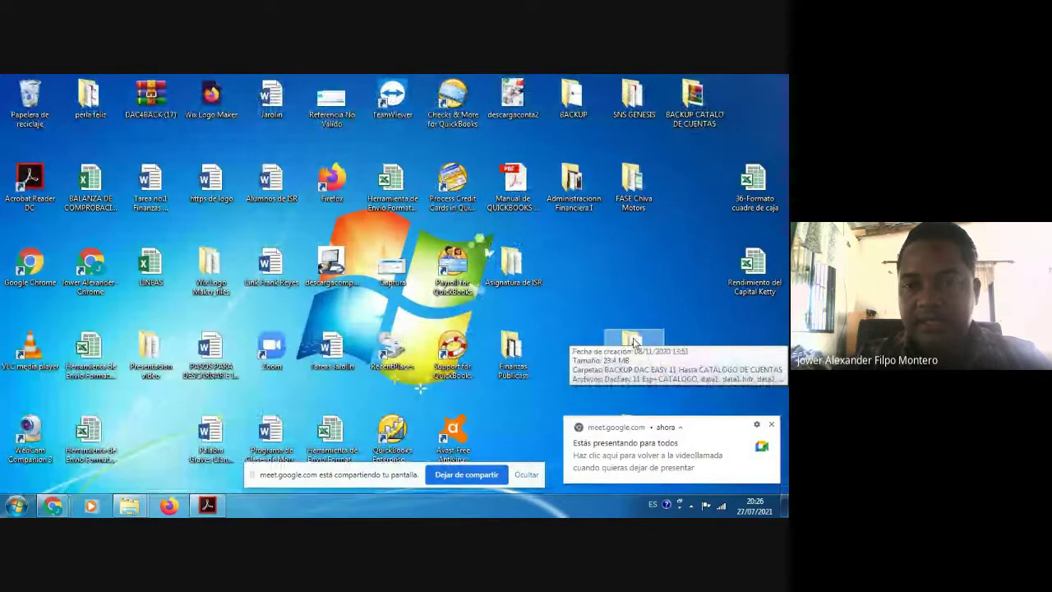
{"action": "left_click", "coordinate": [634, 335]}
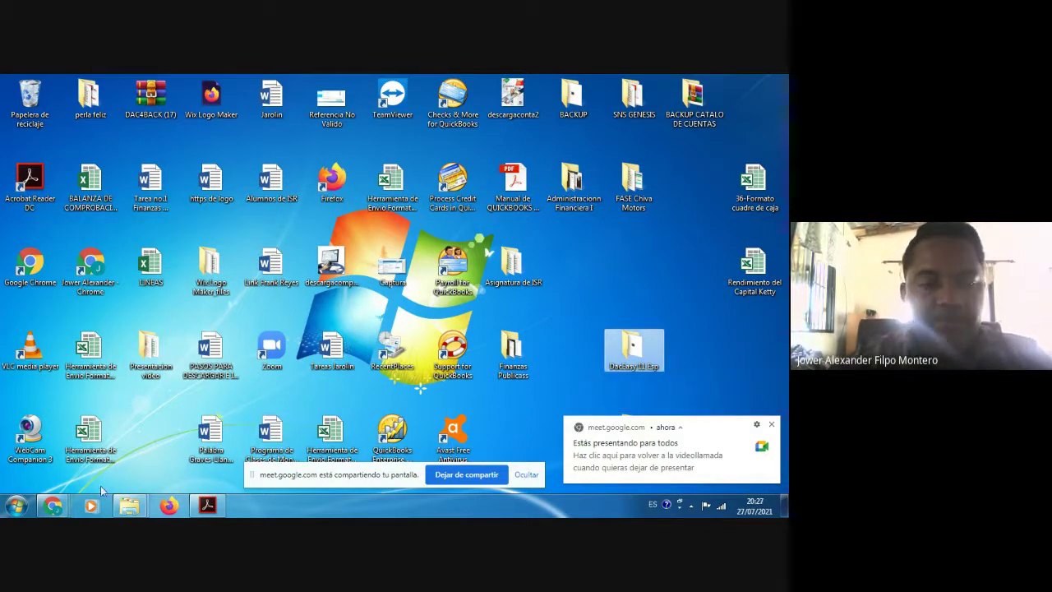
{"action": "mouse_move", "coordinate": [62, 507]}
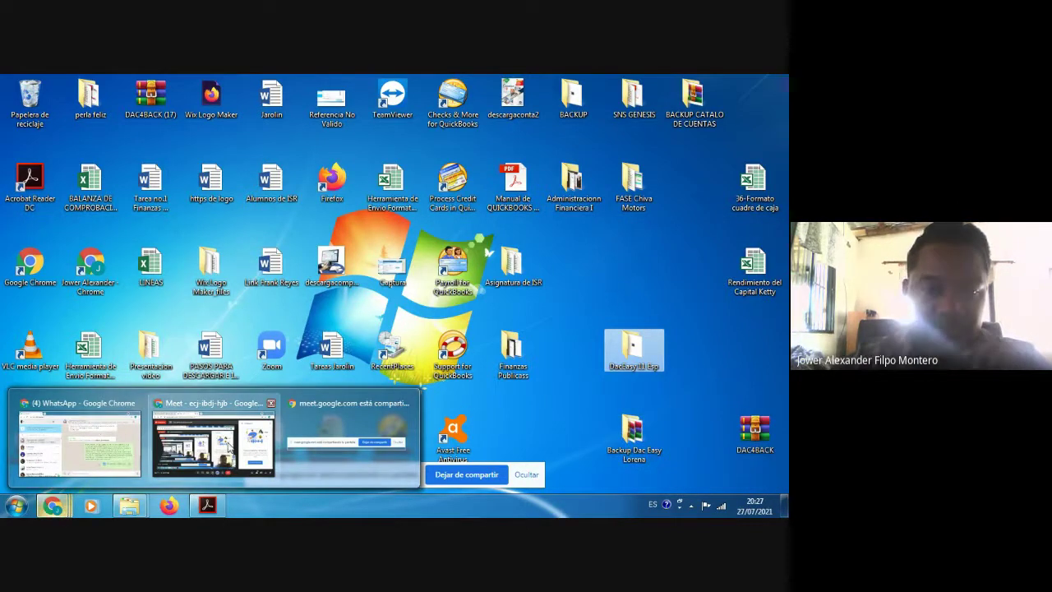
{"action": "left_click", "coordinate": [228, 442]}
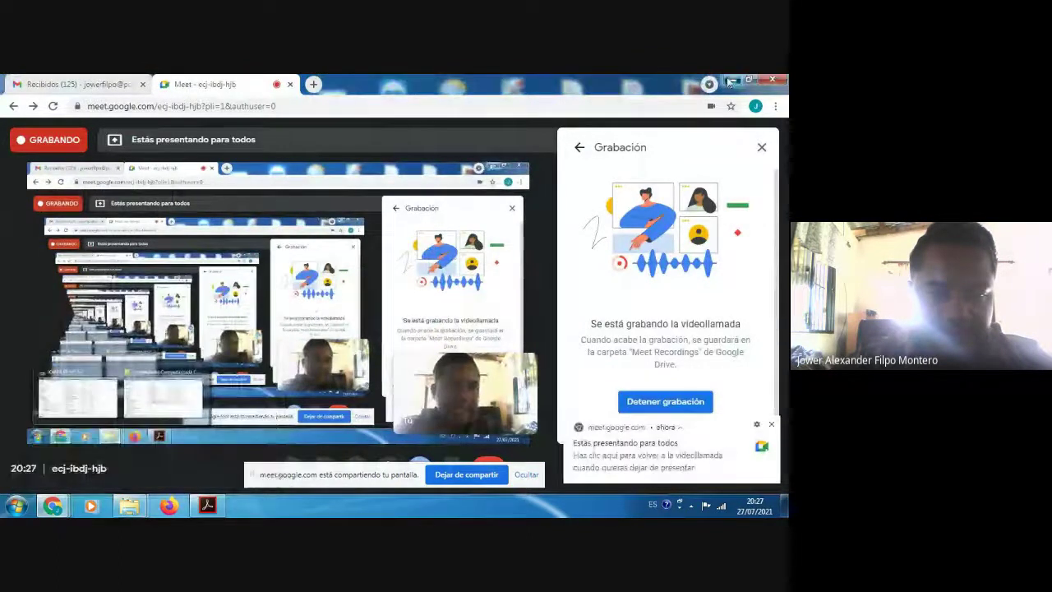
{"action": "left_click", "coordinate": [729, 82]}
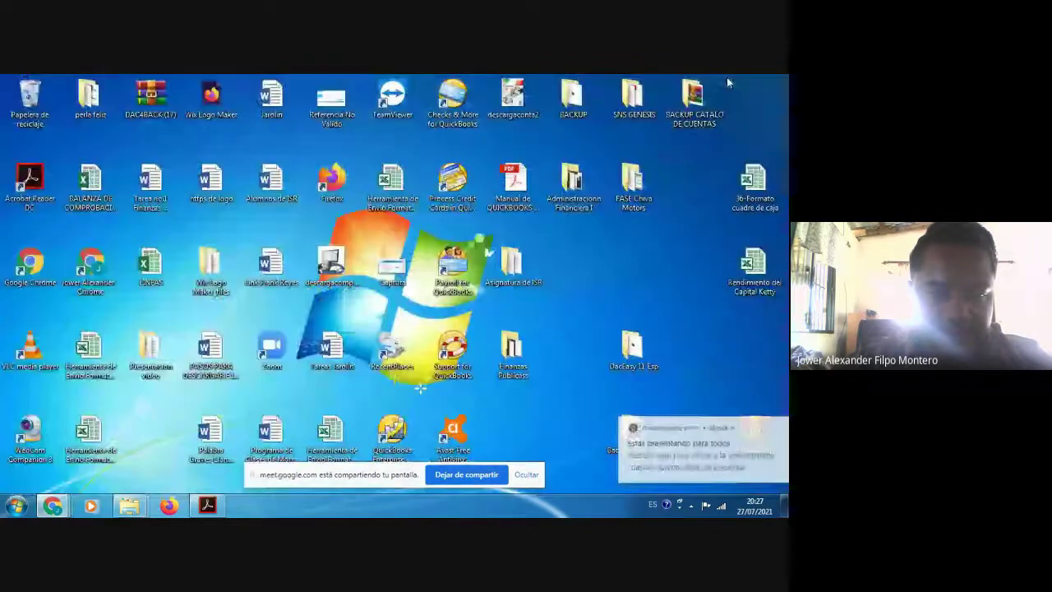
Step: Open the DacEasy 11 Esp folder maximized and open DacEasy 11 Esp+CATALOGO.rar in WinRAR
{"action": "double_click", "coordinate": [632, 350]}
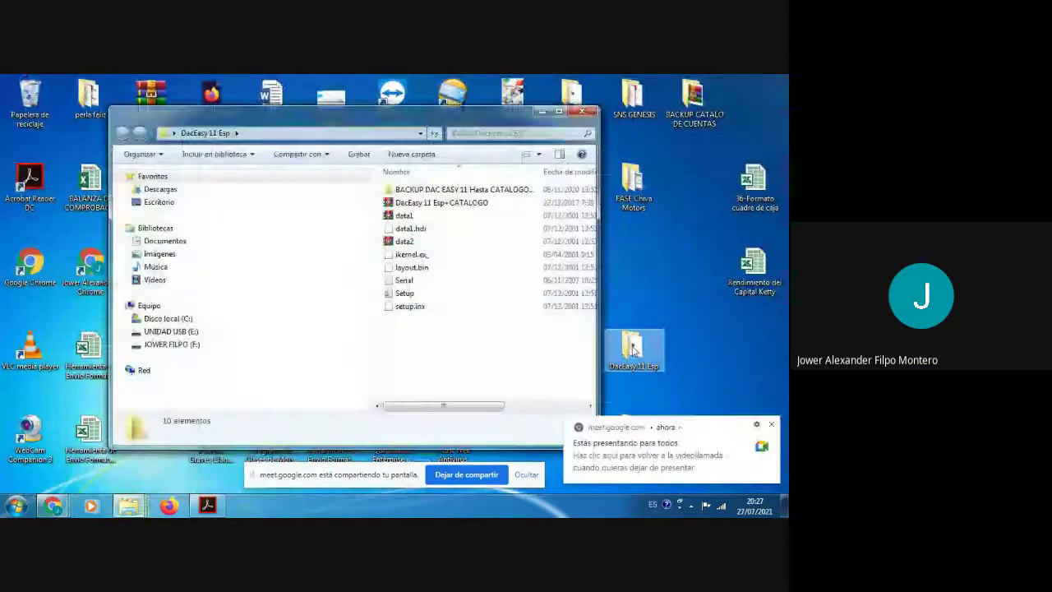
{"action": "left_click", "coordinate": [558, 111]}
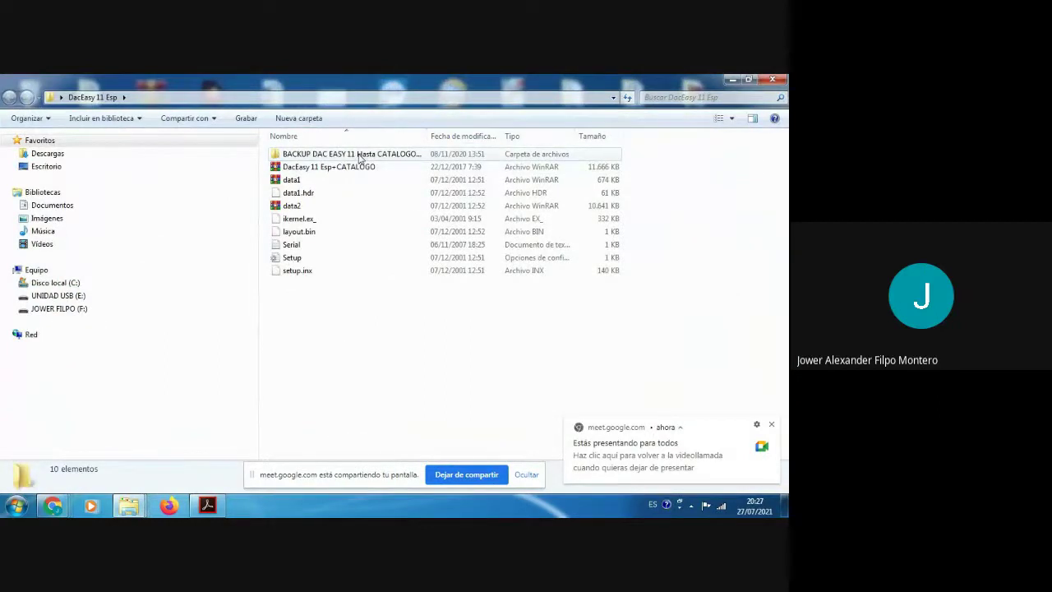
{"action": "left_click", "coordinate": [344, 173]}
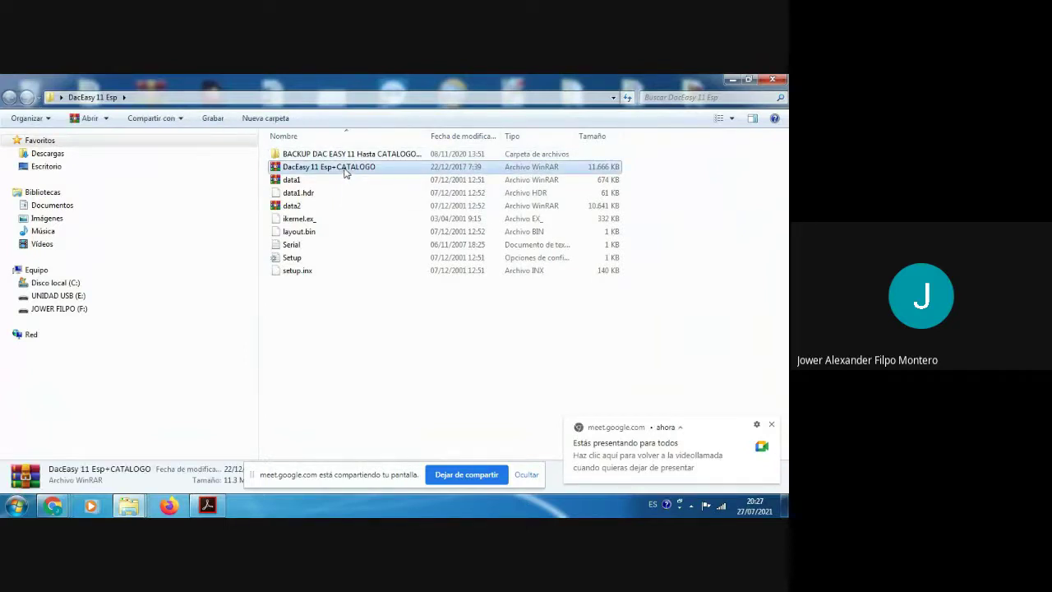
{"action": "double_click", "coordinate": [346, 170]}
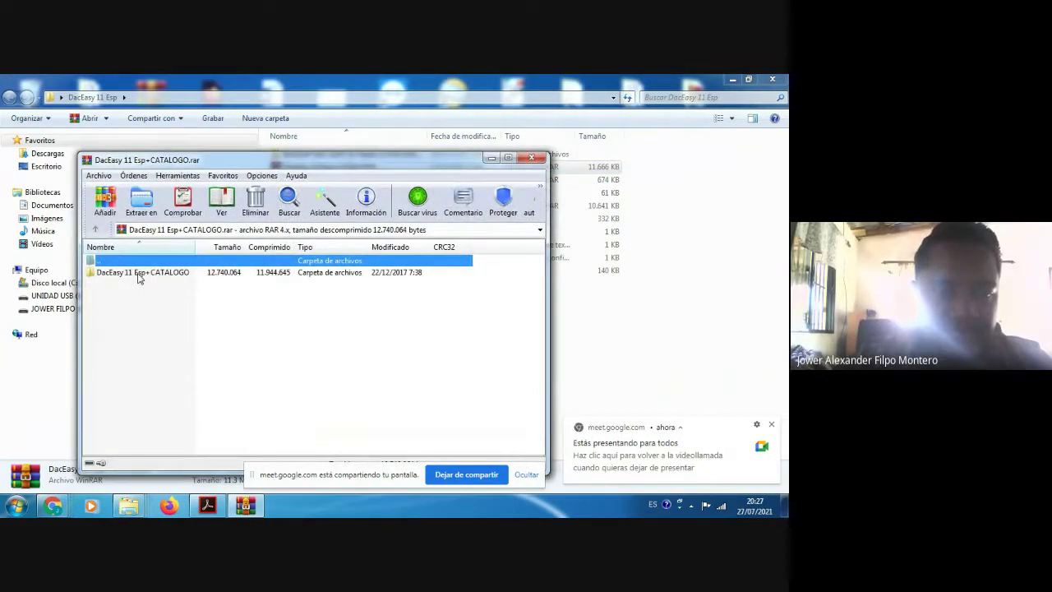
Step: Run Setup.exe from the DacEasy 11 Esp+CATALOGO folder inside the archive
{"action": "double_click", "coordinate": [138, 274]}
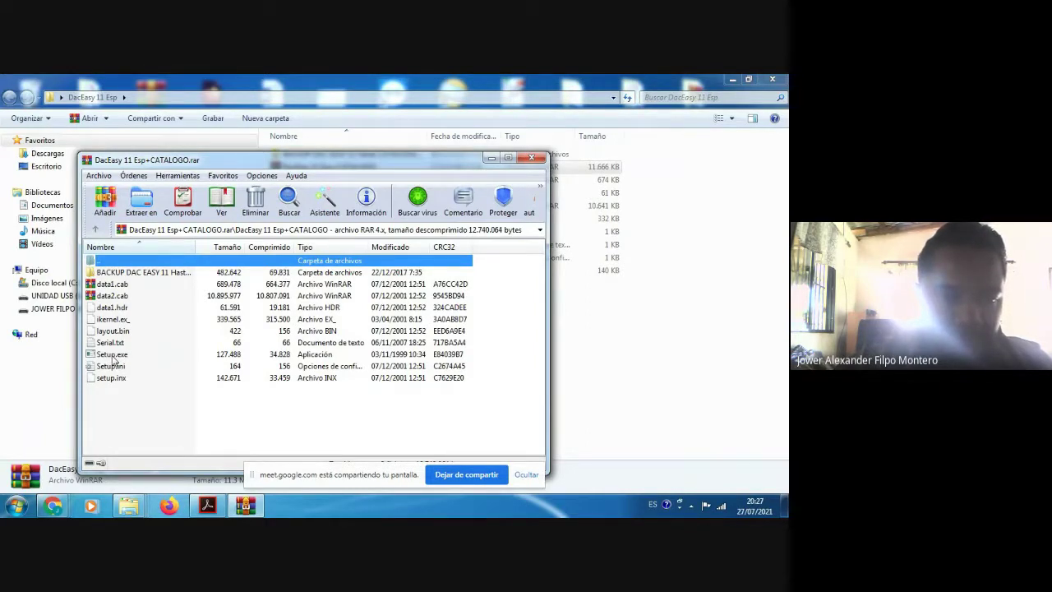
{"action": "left_click", "coordinate": [113, 355]}
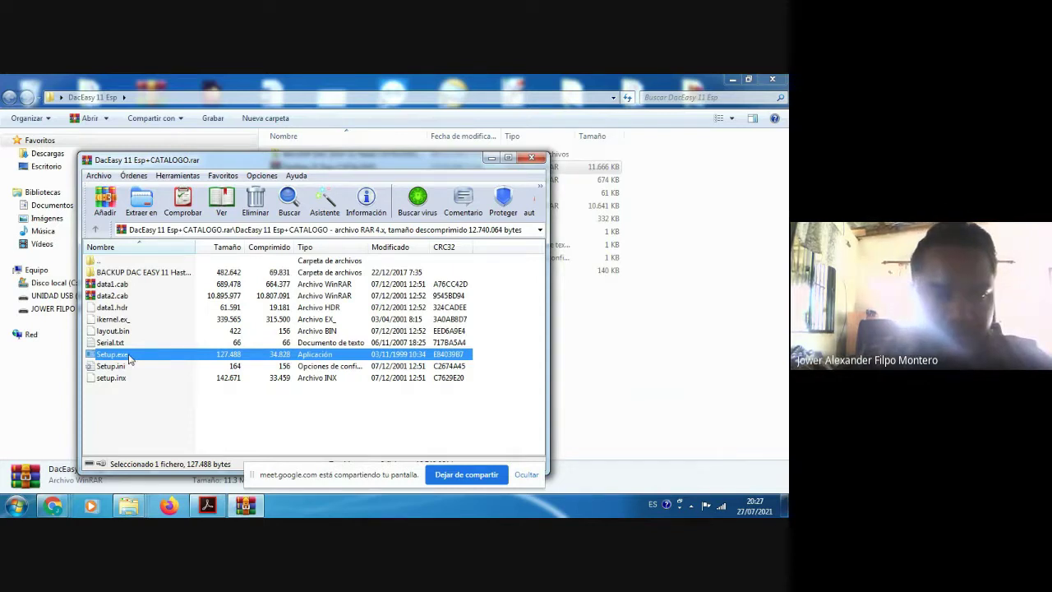
{"action": "double_click", "coordinate": [129, 356]}
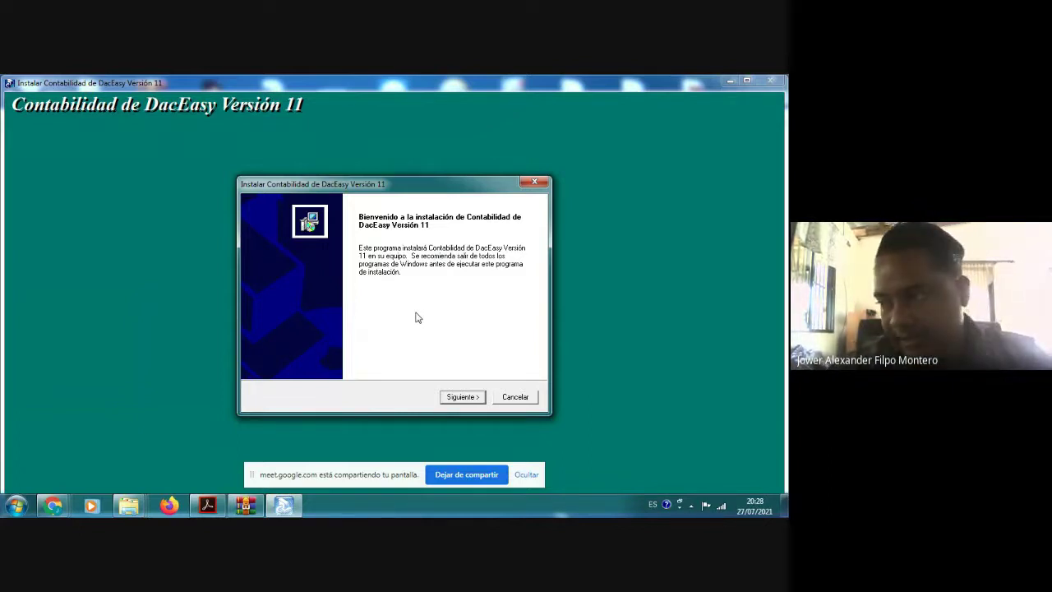
Step: Go from the DacEasy installer welcome page to the Peachtree licence agreement with Siguiente
{"action": "left_click", "coordinate": [460, 396]}
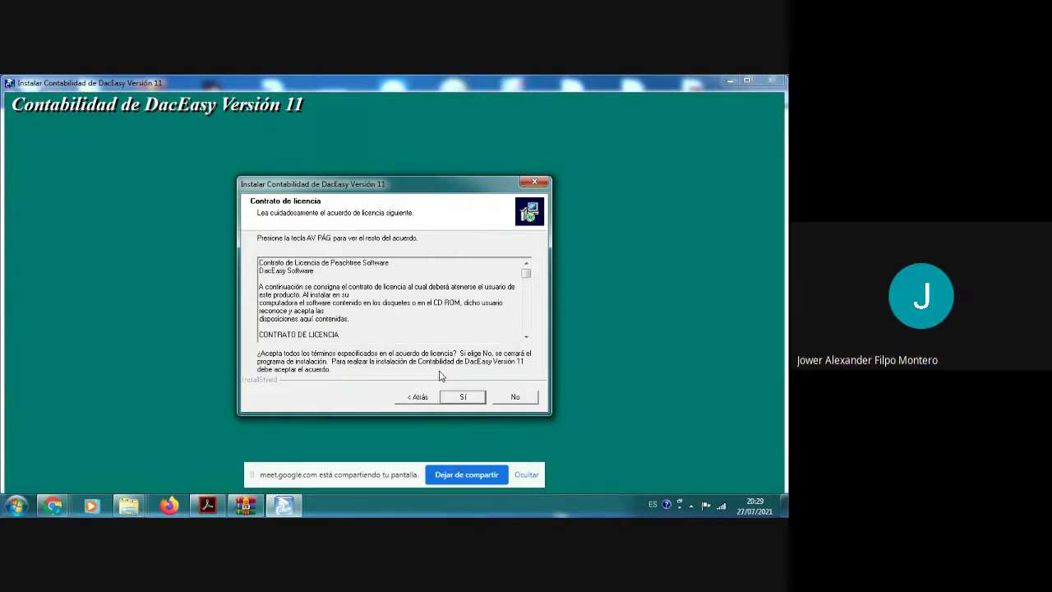
Step: Scroll through the Contrato de licencia text and accept it with Sí
{"action": "left_click_drag", "start_coordinate": [526, 344], "coordinate": [526, 345]}
{"action": "left_click", "coordinate": [527, 344]}
{"action": "left_click", "coordinate": [527, 344]}
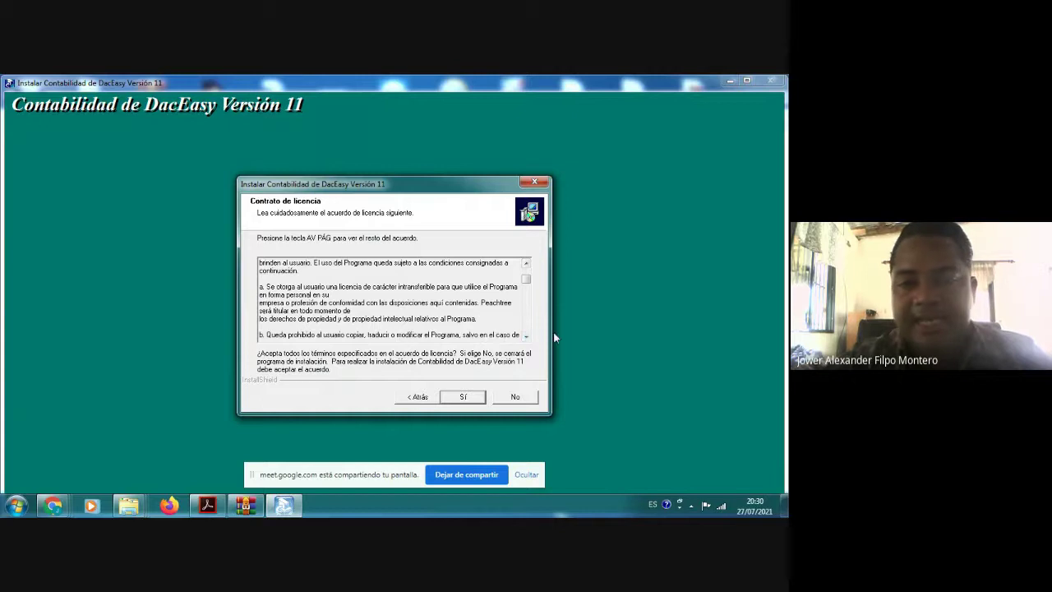
{"action": "left_click_drag", "start_coordinate": [526, 336], "coordinate": [527, 336]}
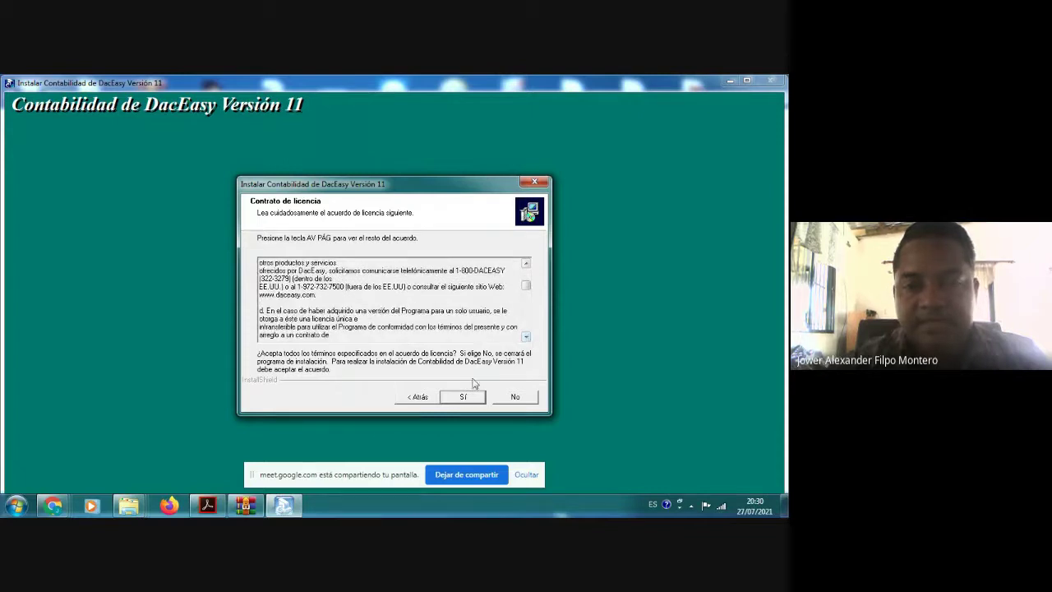
{"action": "left_click", "coordinate": [463, 397]}
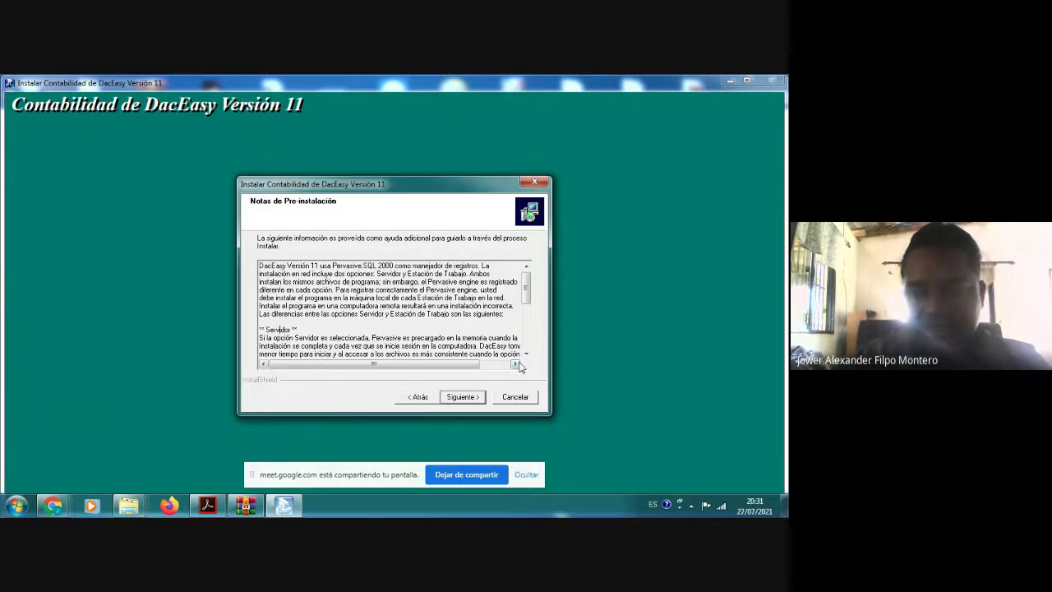
Step: Scroll through the Notas de Pre-instalación covering Servidor, Estación de Trabajo and NetWare
{"action": "left_click", "coordinate": [526, 354]}
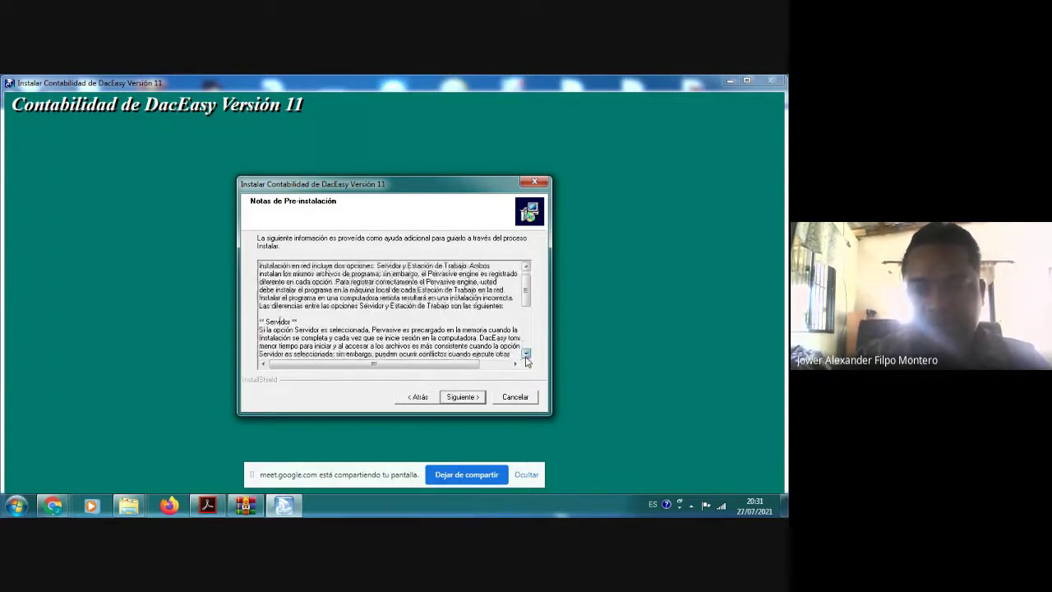
{"action": "scroll", "coordinate": [322, 282], "scroll_direction": "down", "scroll_amount": 1}
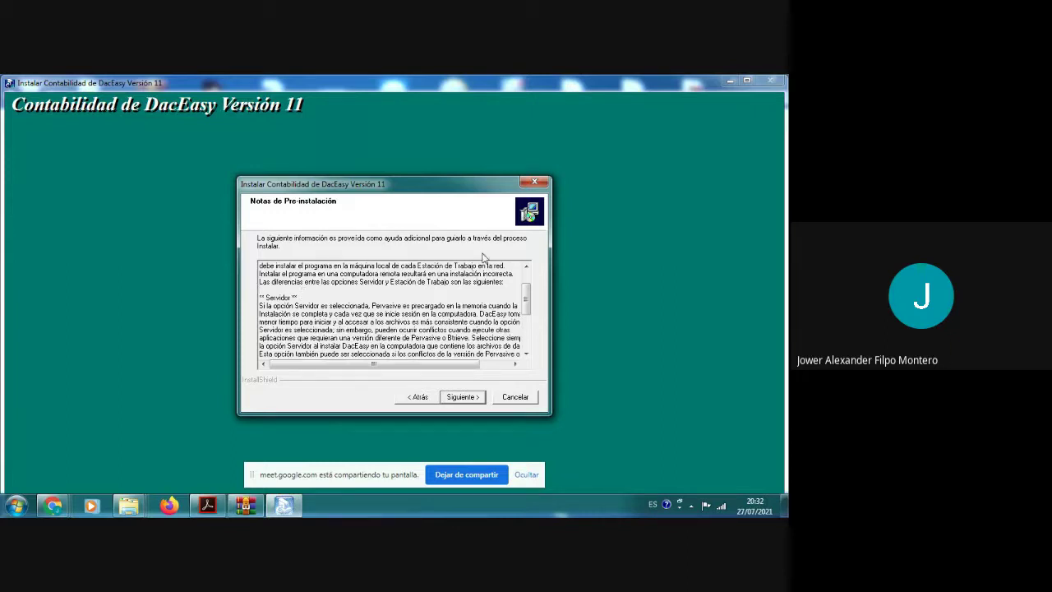
{"action": "left_click", "coordinate": [526, 354]}
{"action": "left_click", "coordinate": [526, 354]}
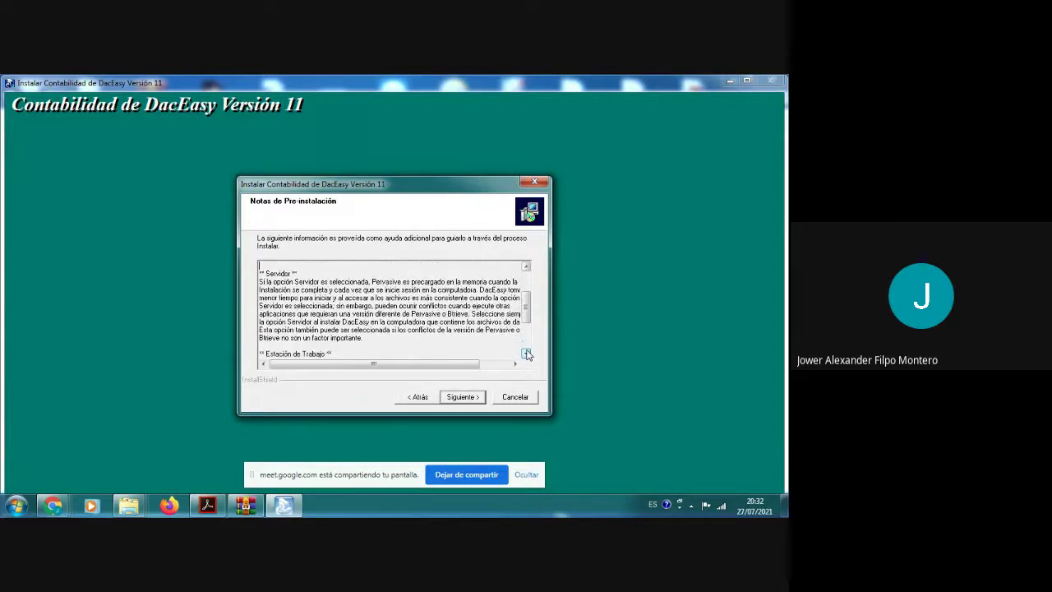
{"action": "left_click", "coordinate": [526, 353]}
{"action": "left_click", "coordinate": [526, 353]}
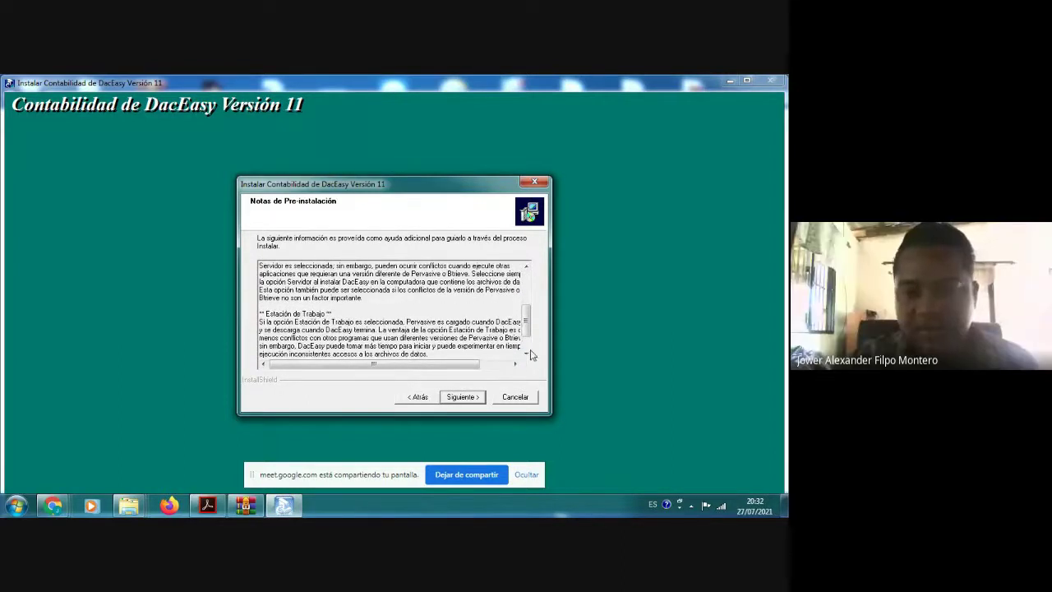
{"action": "left_click", "coordinate": [526, 353]}
{"action": "left_click", "coordinate": [526, 354]}
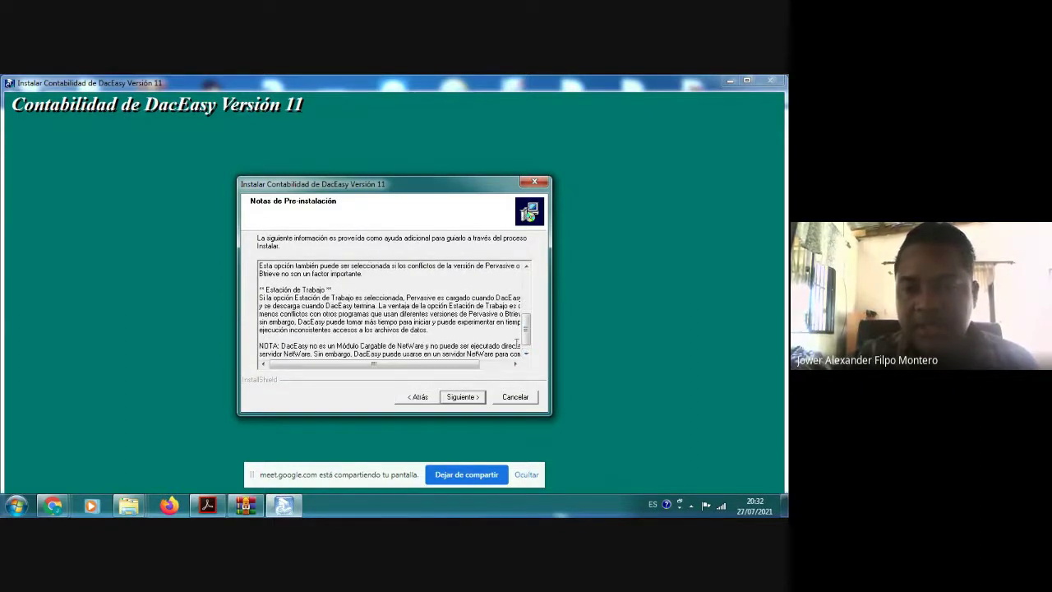
{"action": "left_click", "coordinate": [526, 354]}
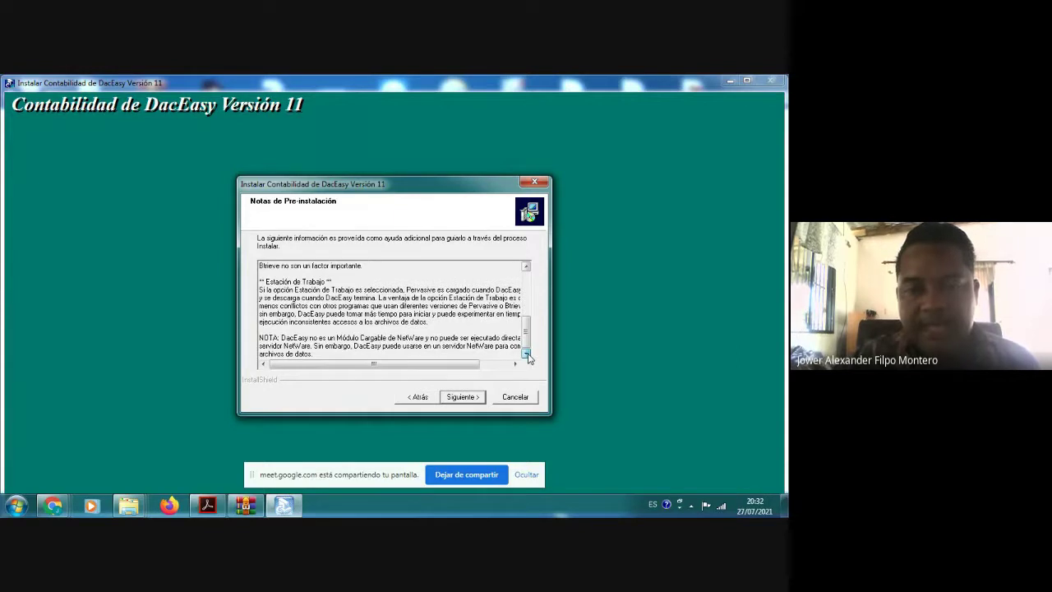
Step: Choose an Estación de Trabajo installation with destination folder C:\dea5, then continue
{"action": "left_click", "coordinate": [451, 397]}
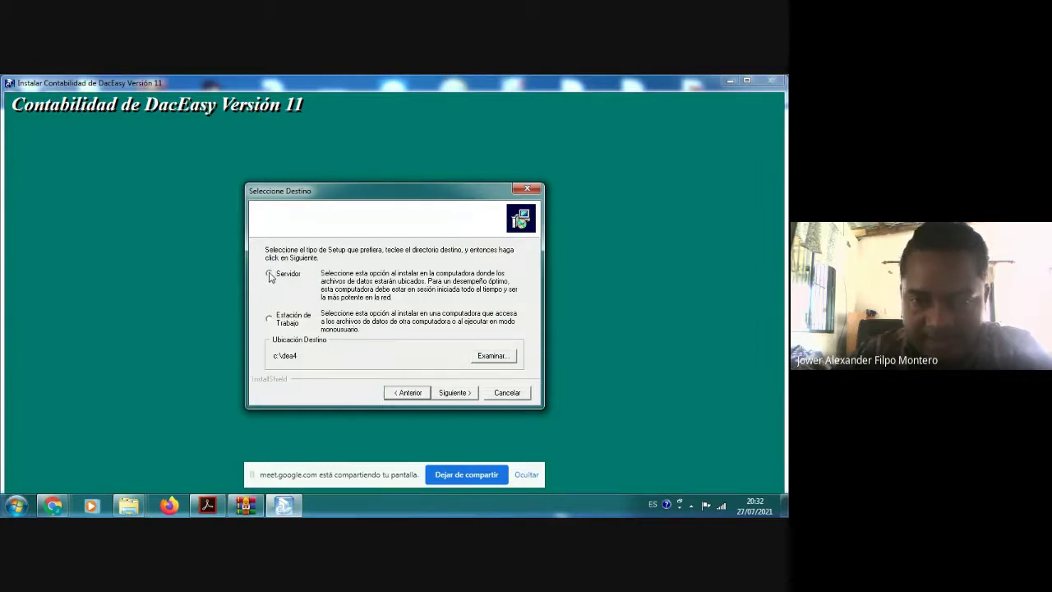
{"action": "left_click", "coordinate": [270, 320]}
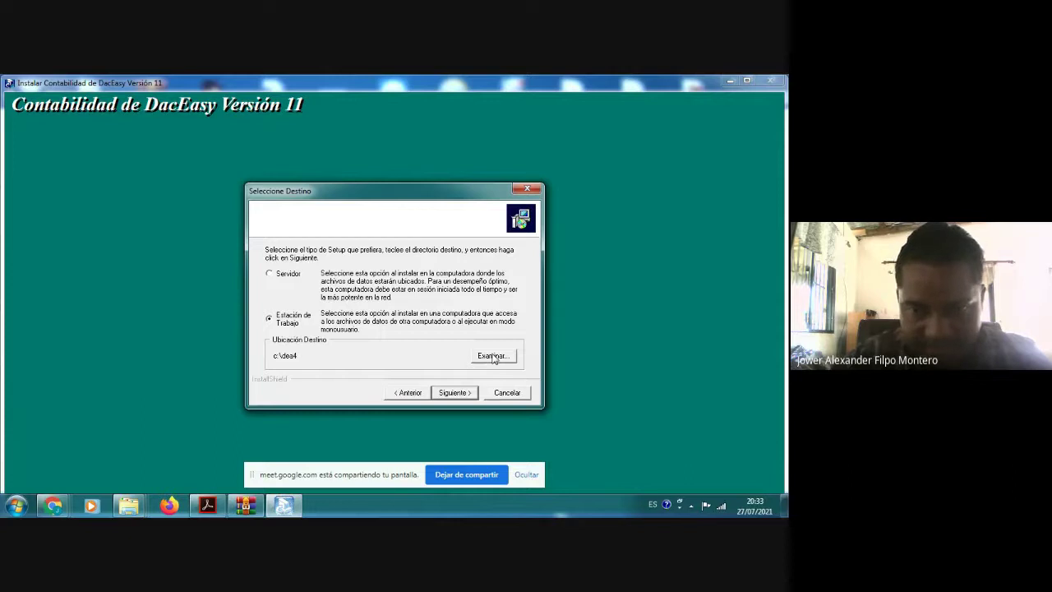
{"action": "left_click", "coordinate": [493, 356]}
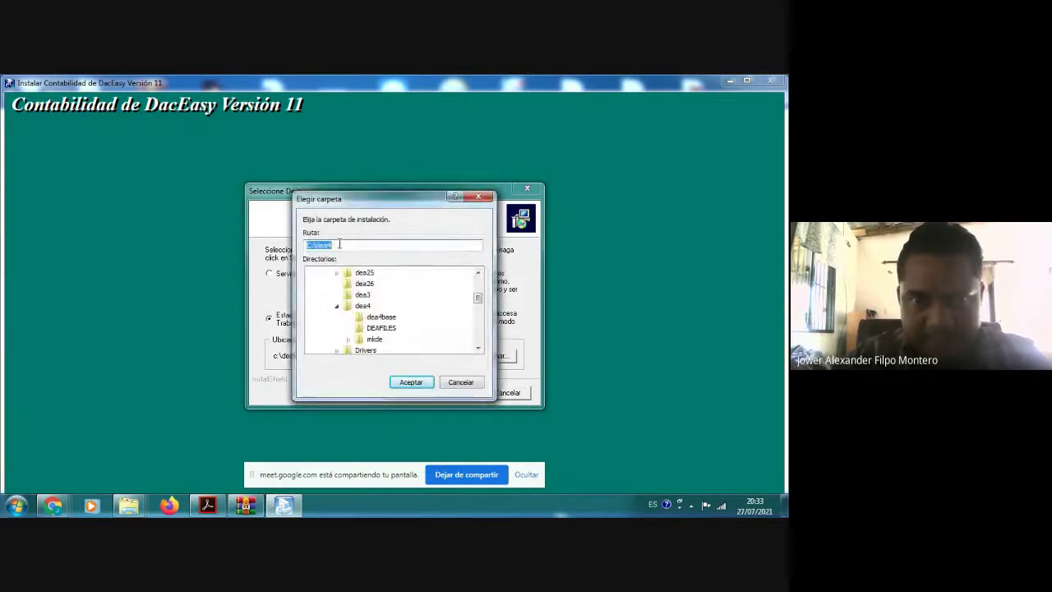
{"action": "left_click", "coordinate": [338, 245]}
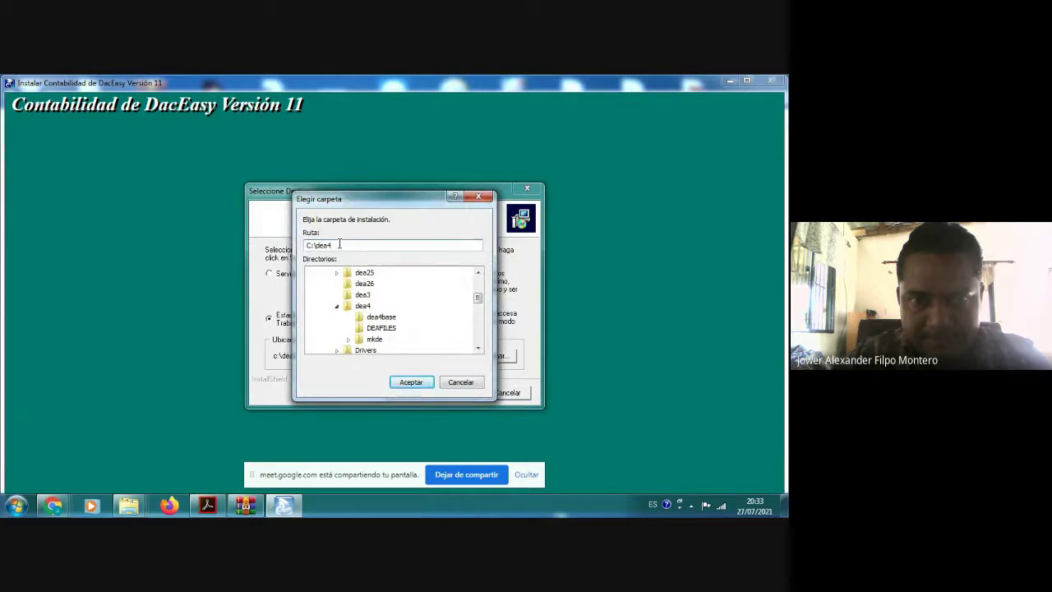
{"action": "double_click", "coordinate": [339, 244]}
{"action": "left_click", "coordinate": [339, 244]}
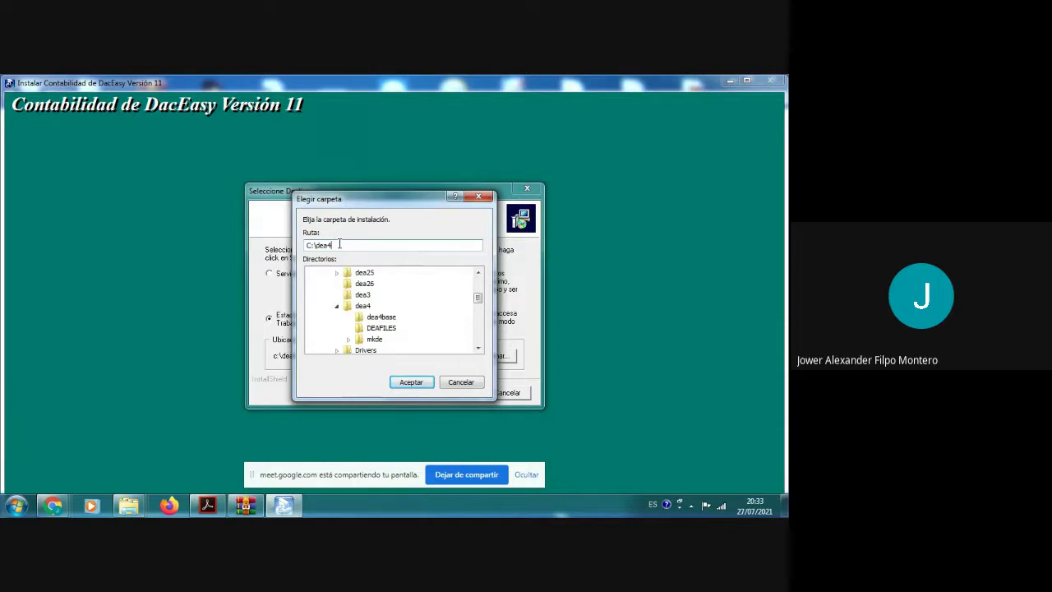
{"action": "type", "text": "5"}
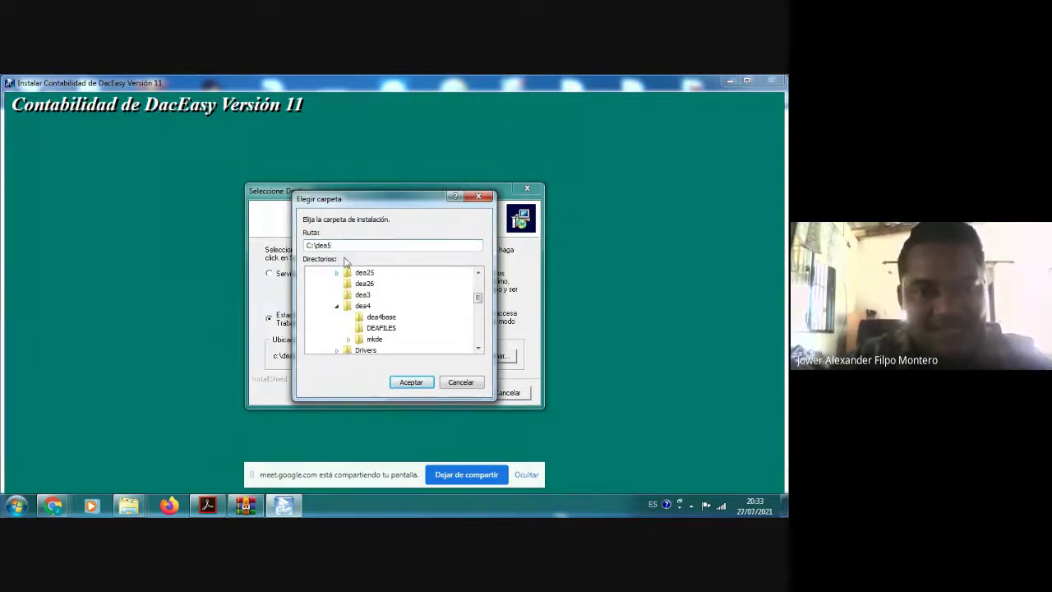
{"action": "left_click", "coordinate": [411, 382]}
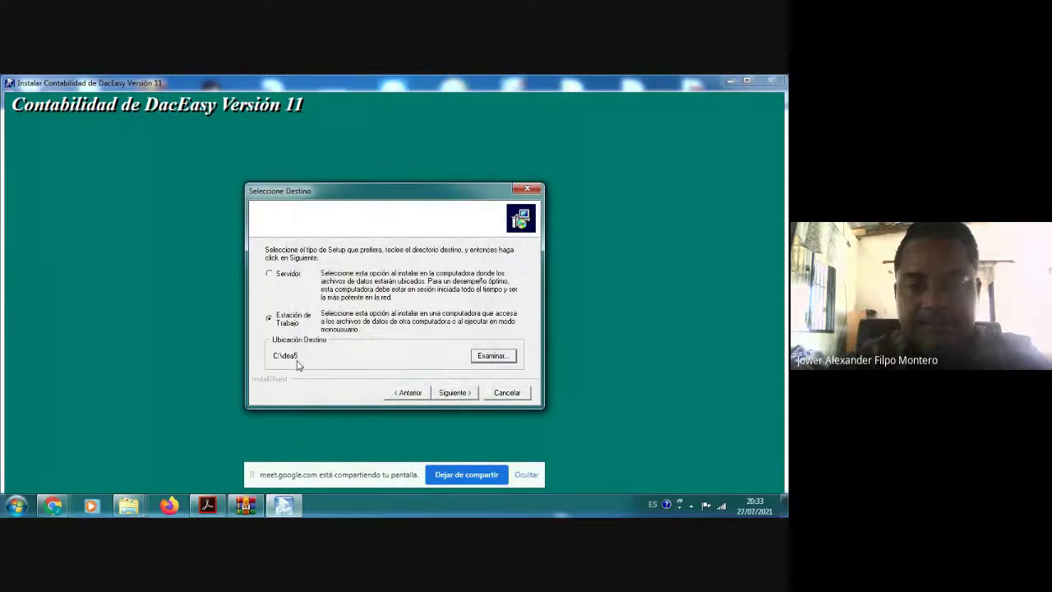
{"action": "left_click", "coordinate": [456, 392]}
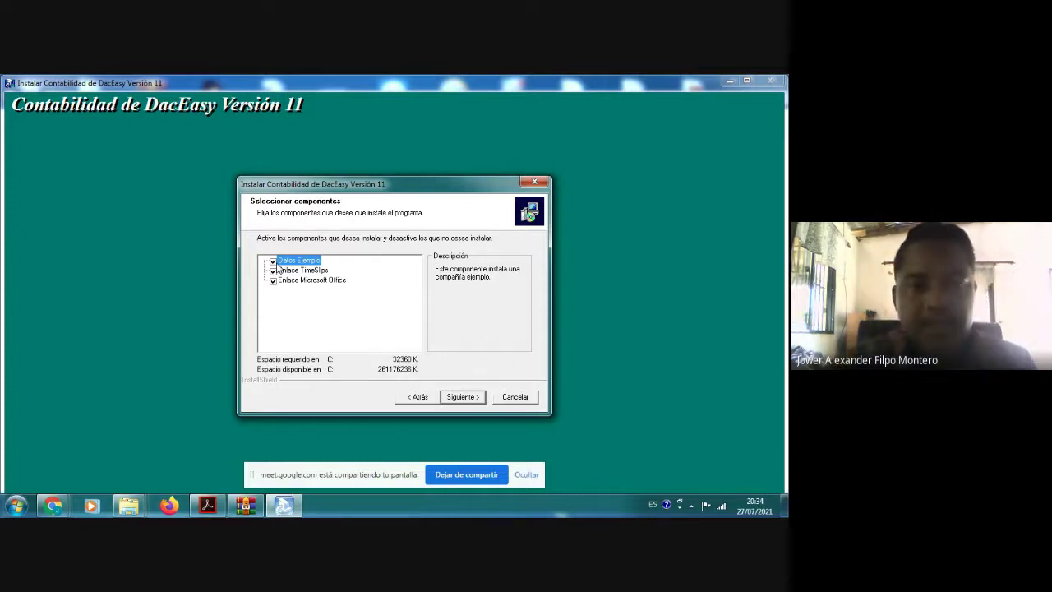
Step: Exclude the Datos Ejemplo sample data and keep the default DacEasy program folder
{"action": "left_click", "coordinate": [272, 261]}
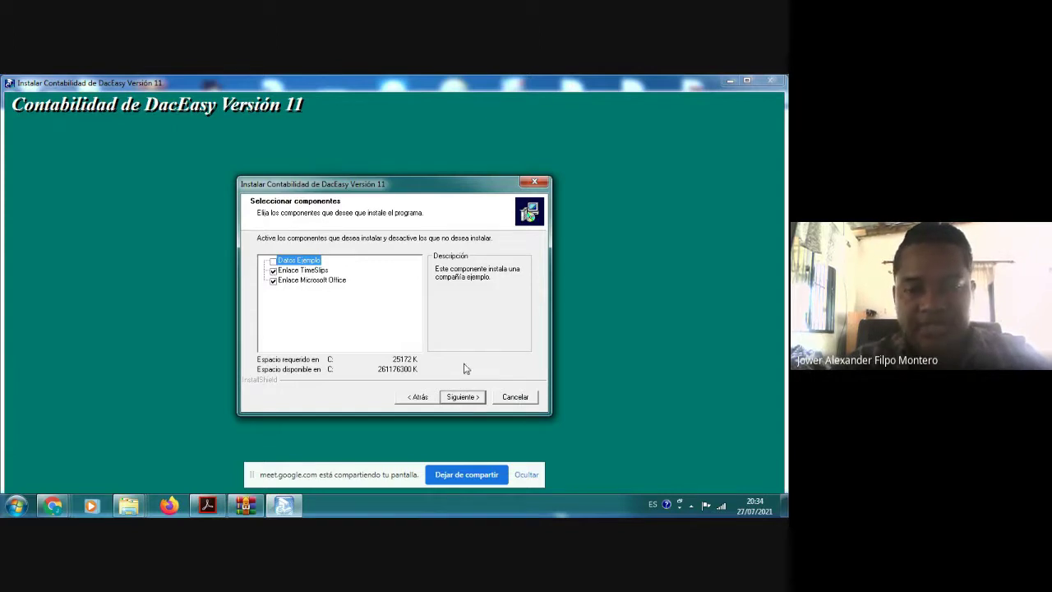
{"action": "left_click", "coordinate": [465, 397]}
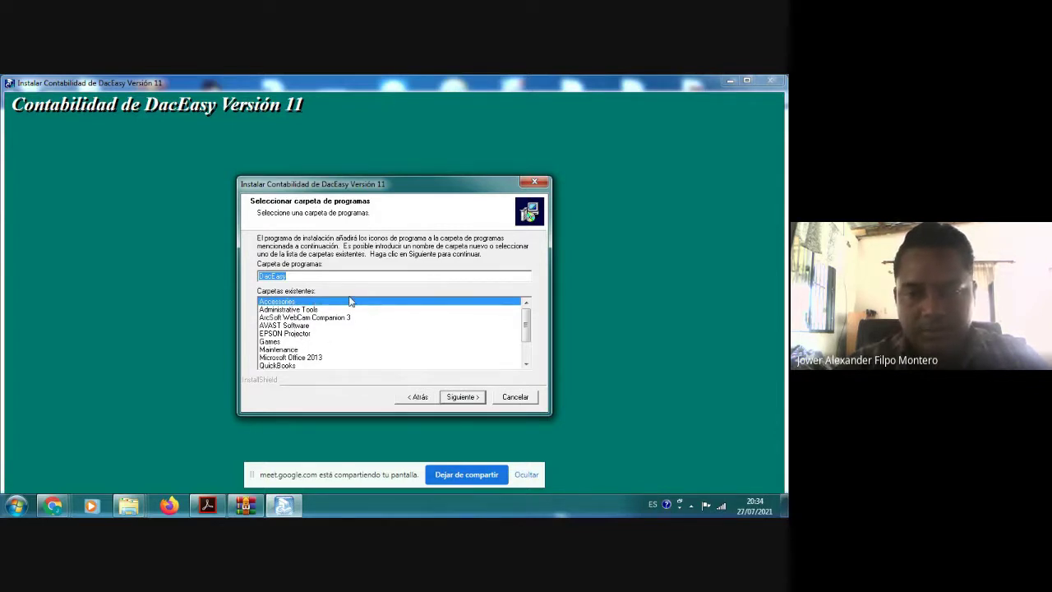
{"action": "left_click", "coordinate": [463, 398]}
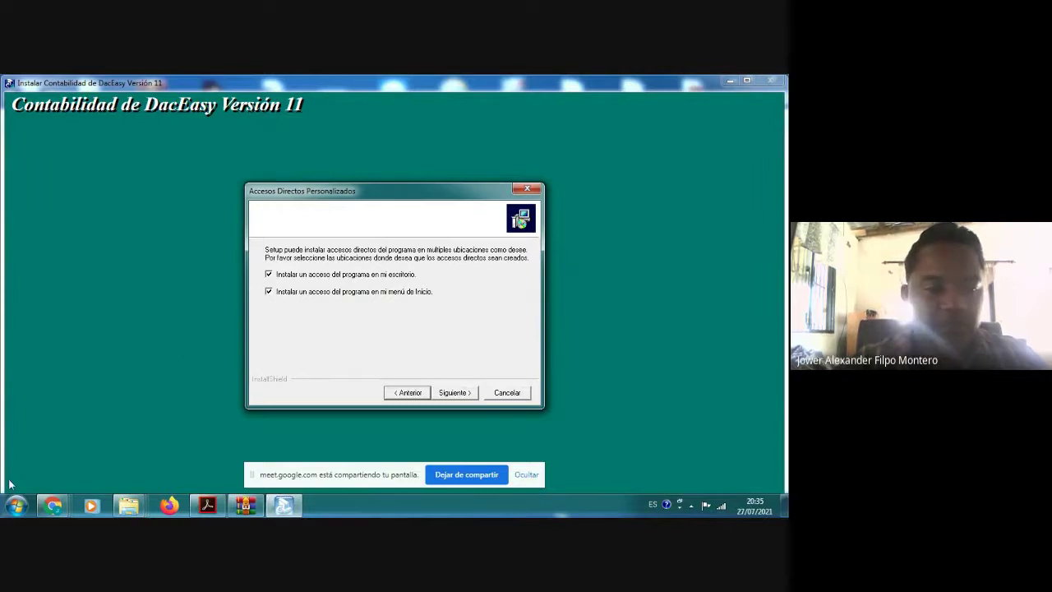
Step: Keep the desktop and Start menu shortcuts, run the installation, and decline viewing the README file
{"action": "left_click", "coordinate": [15, 506]}
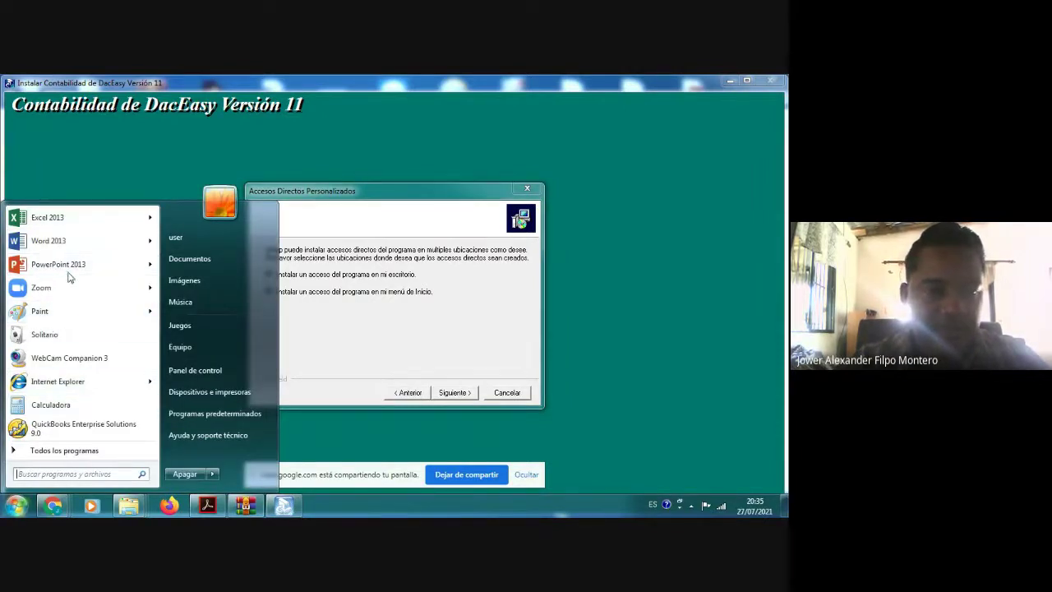
{"action": "left_click", "coordinate": [329, 313]}
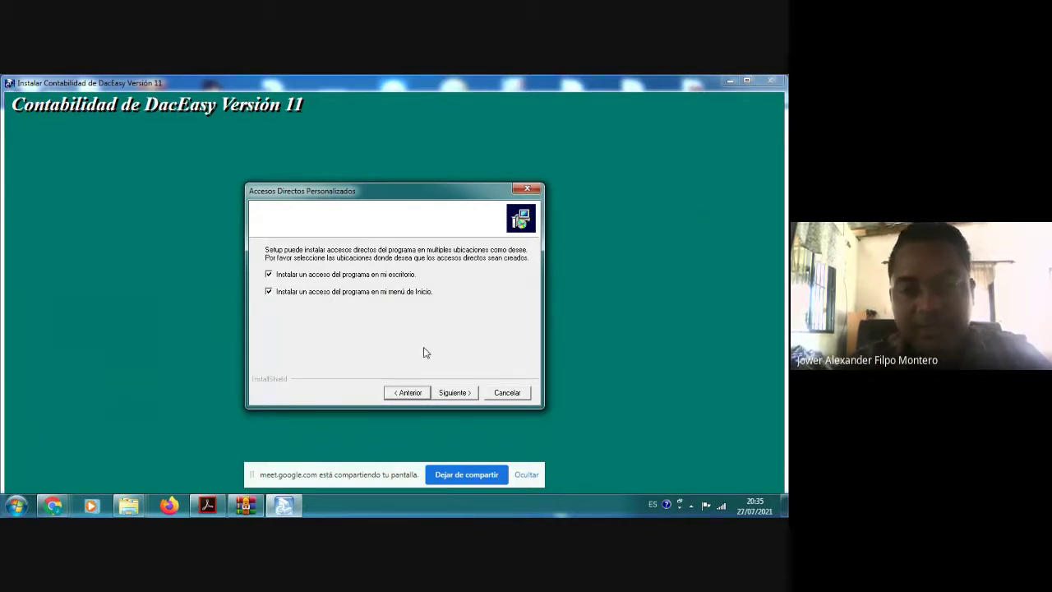
{"action": "left_click", "coordinate": [453, 393]}
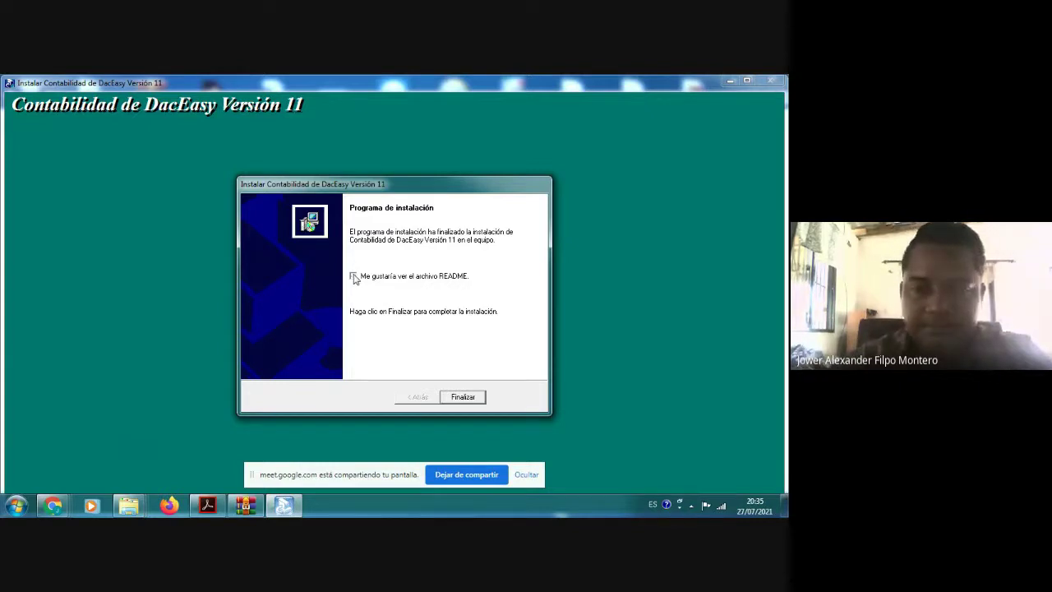
{"action": "left_click", "coordinate": [353, 276]}
Step: Finish the installer and acknowledge the 'Instalar completado satisfactoriamente' message
{"action": "left_click", "coordinate": [454, 398]}
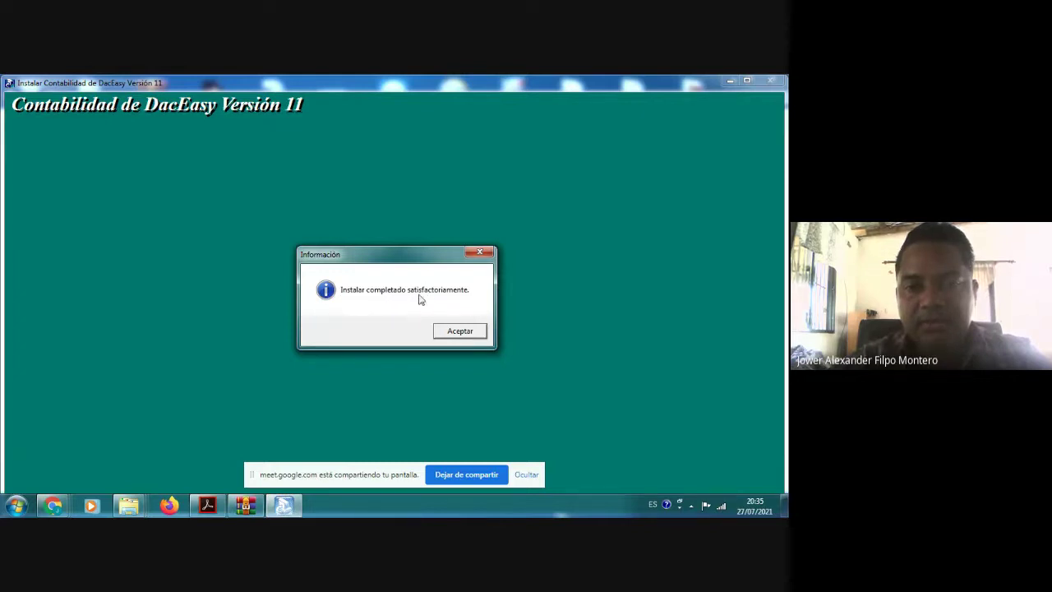
{"action": "left_click", "coordinate": [466, 332]}
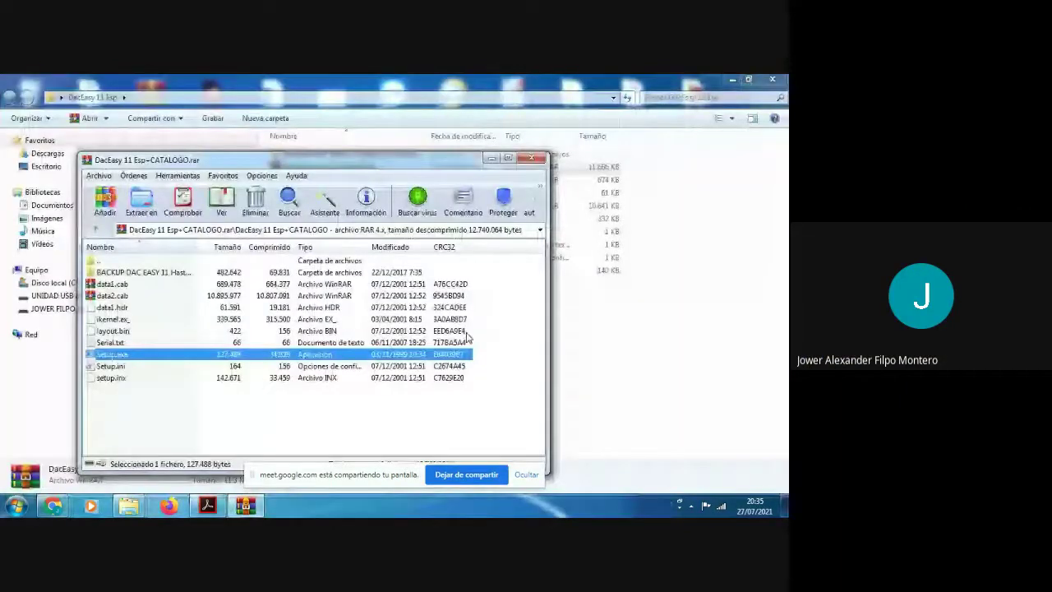
Step: Close the WinRAR and Explorer windows and launch Contabilidad de DacEasy Versión 11 from the Start menu
{"action": "left_click", "coordinate": [532, 160]}
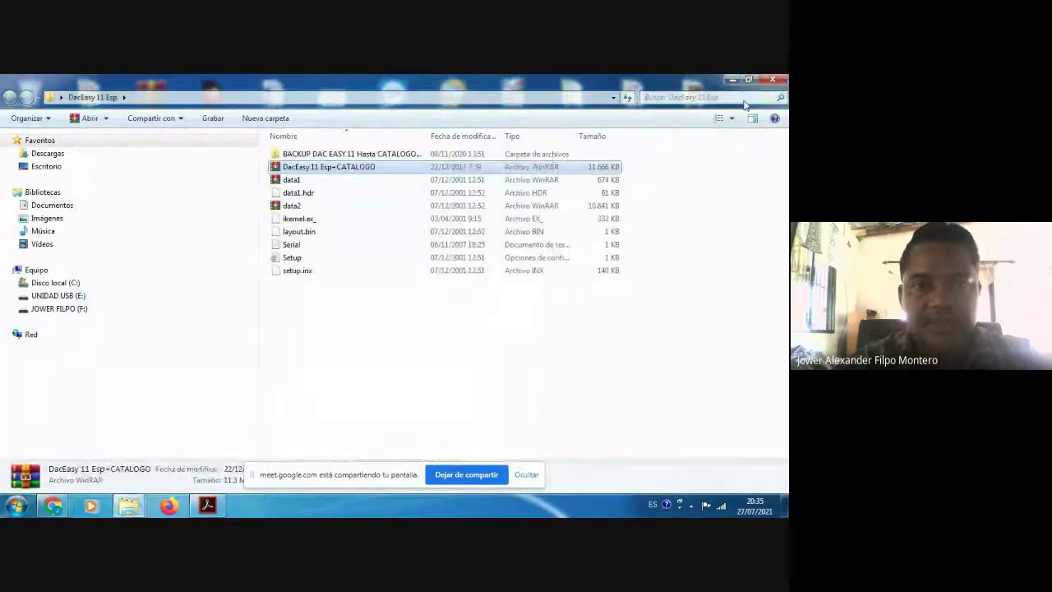
{"action": "left_click", "coordinate": [773, 80]}
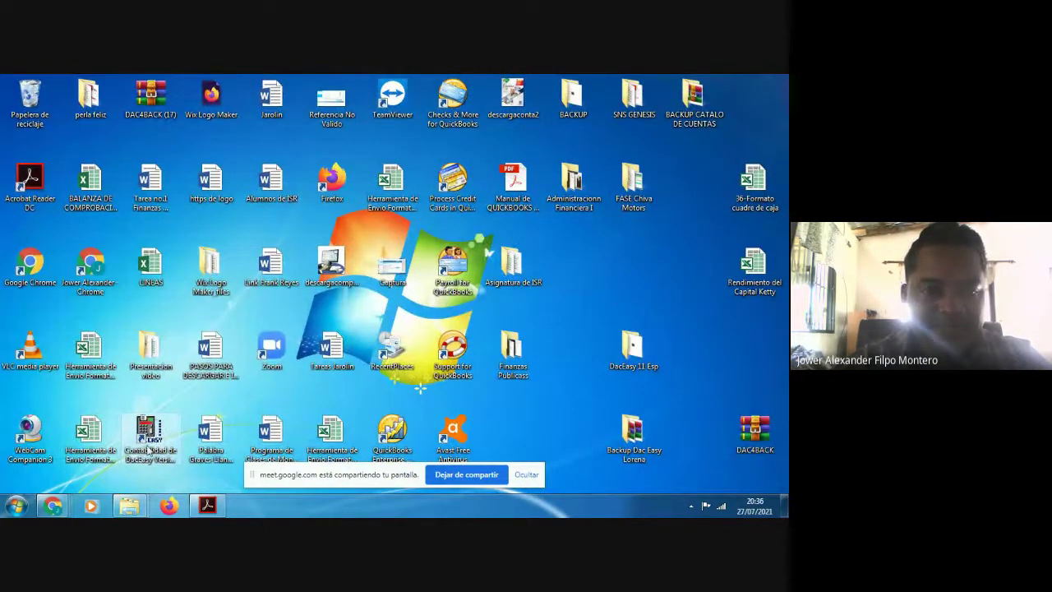
{"action": "left_click", "coordinate": [17, 505]}
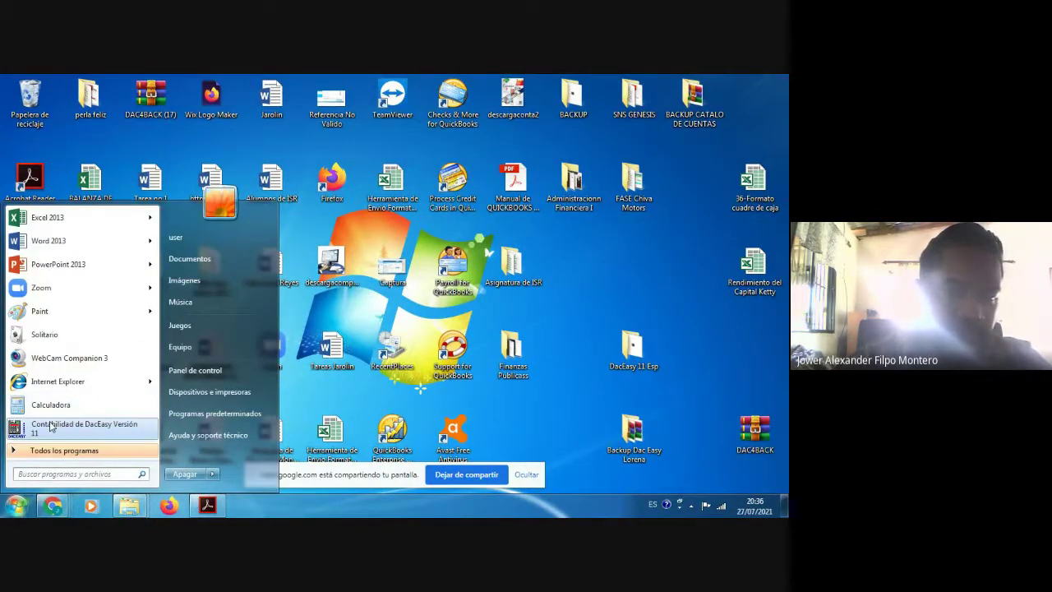
{"action": "left_click", "coordinate": [366, 391]}
{"action": "left_click", "coordinate": [16, 505]}
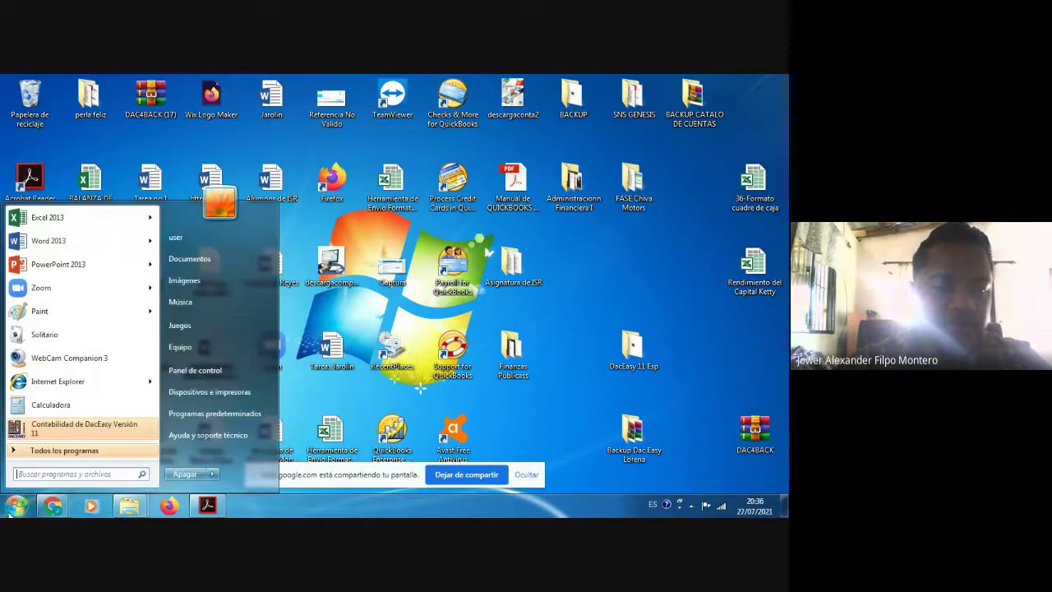
{"action": "left_click", "coordinate": [63, 433]}
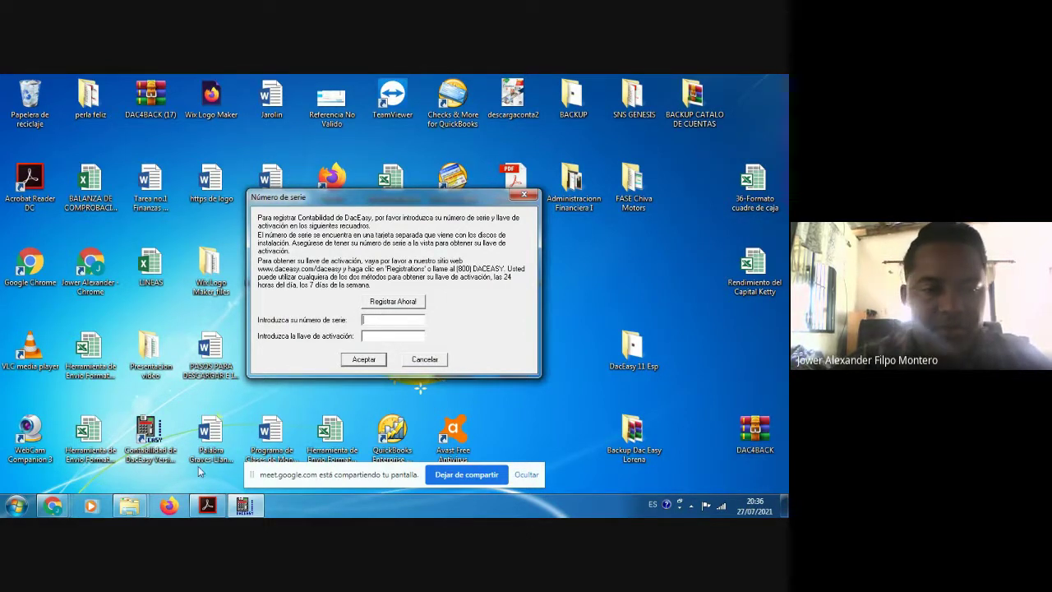
Step: Open the DacEasy 11 Esp+CATALOGO archive's inner folder and select Serial.txt
{"action": "double_click", "coordinate": [638, 351]}
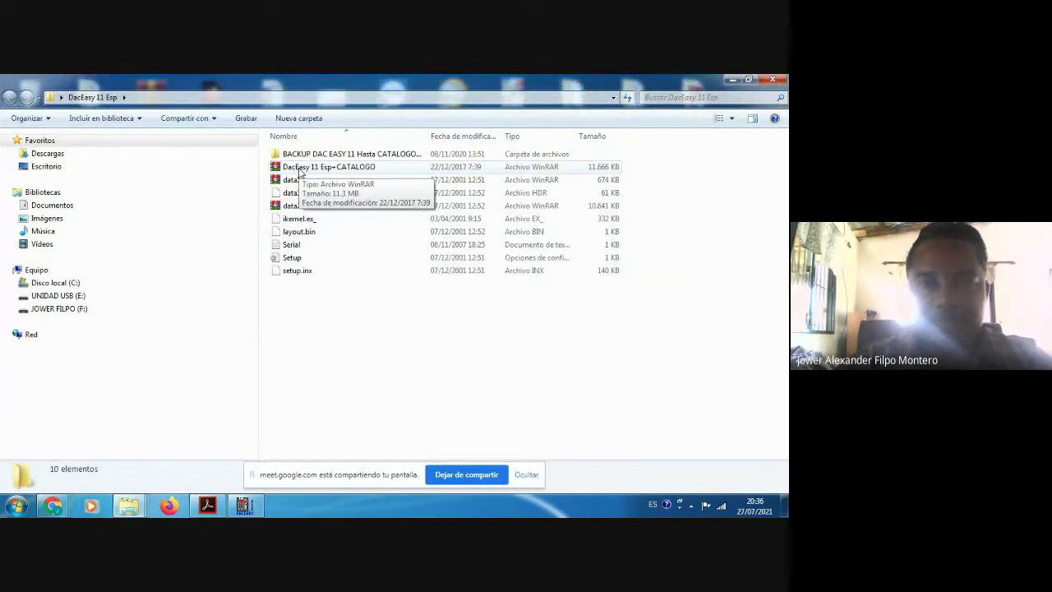
{"action": "double_click", "coordinate": [301, 168]}
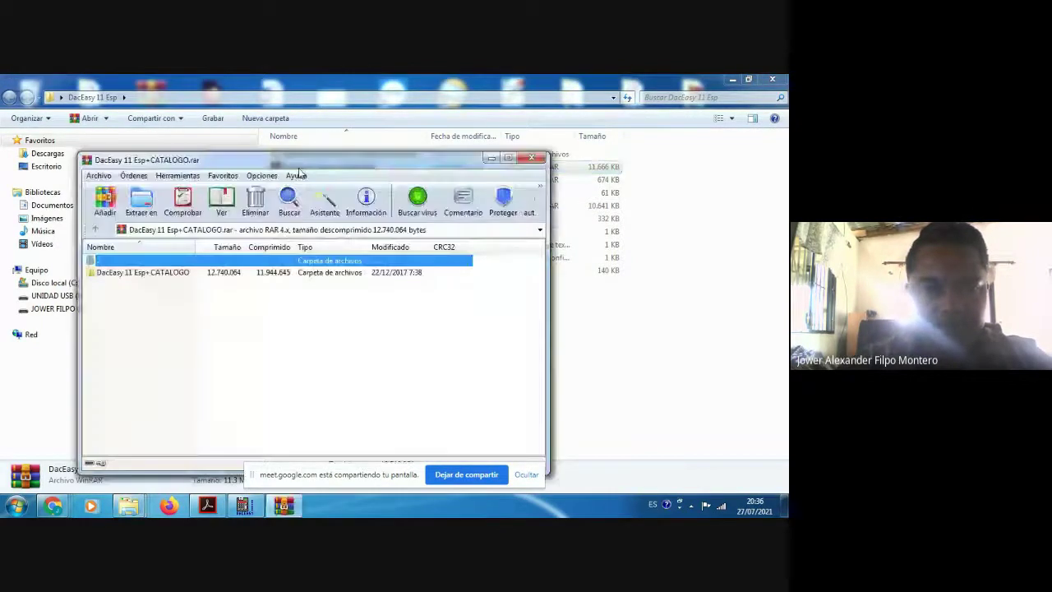
{"action": "double_click", "coordinate": [156, 278]}
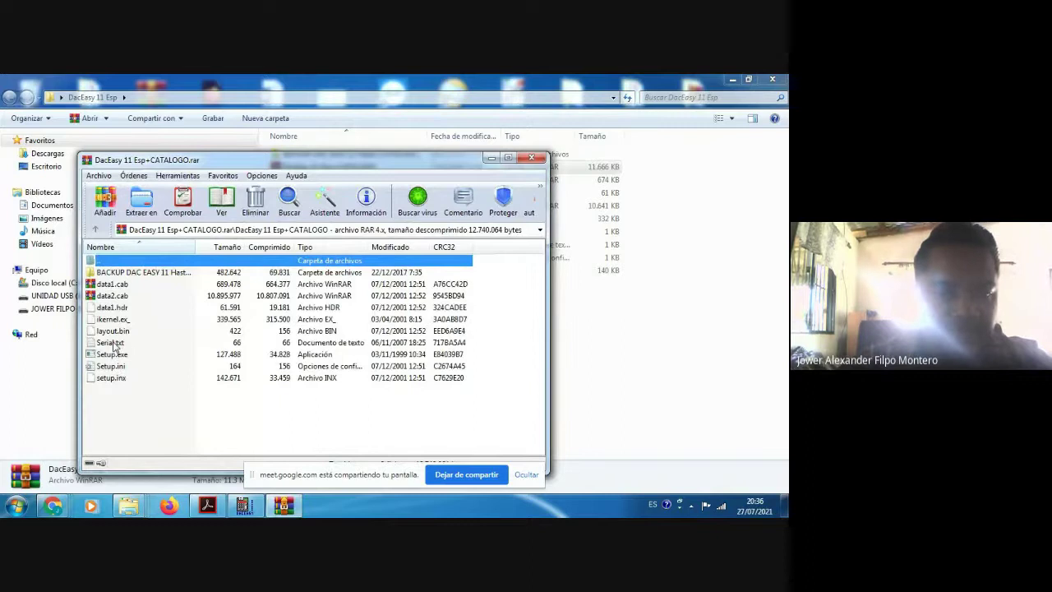
{"action": "left_click", "coordinate": [113, 345]}
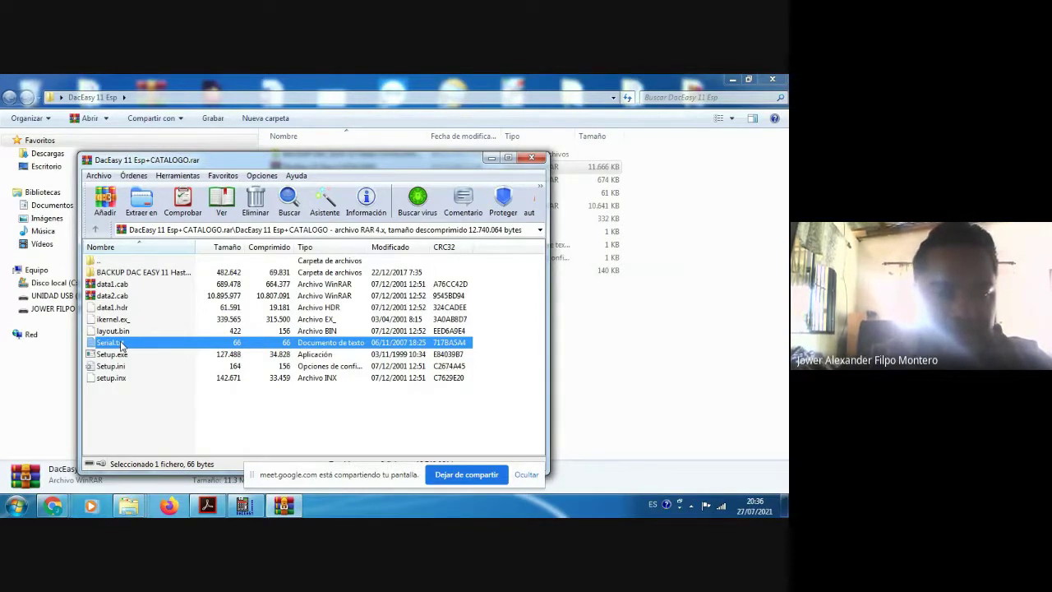
{"action": "left_click", "coordinate": [122, 345]}
{"action": "left_click", "coordinate": [117, 355]}
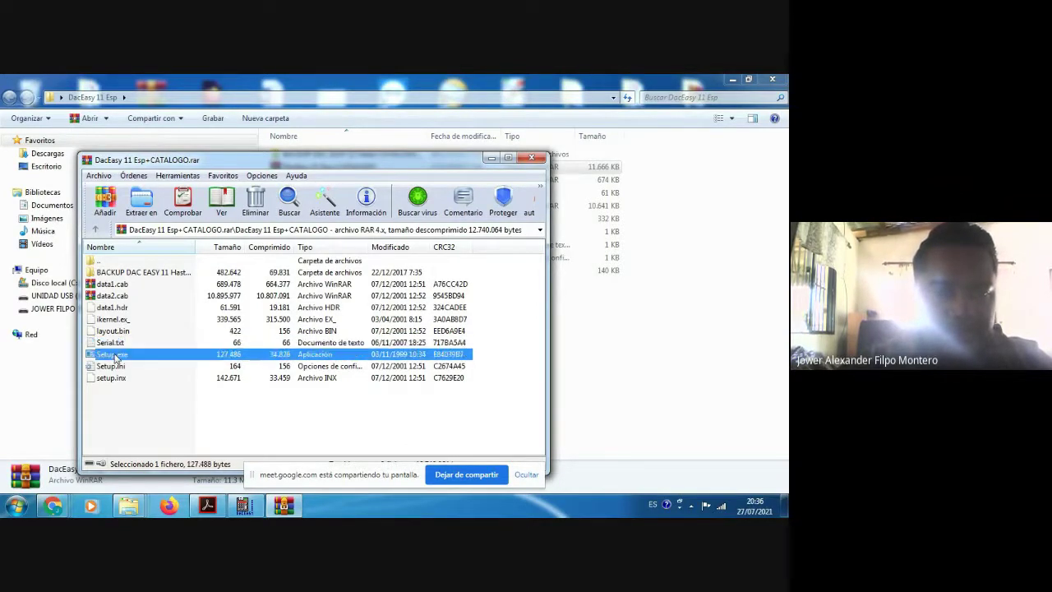
Step: Open Serial.txt in Notepad, copy the serial number, and return to the Número de serie dialog
{"action": "double_click", "coordinate": [121, 341]}
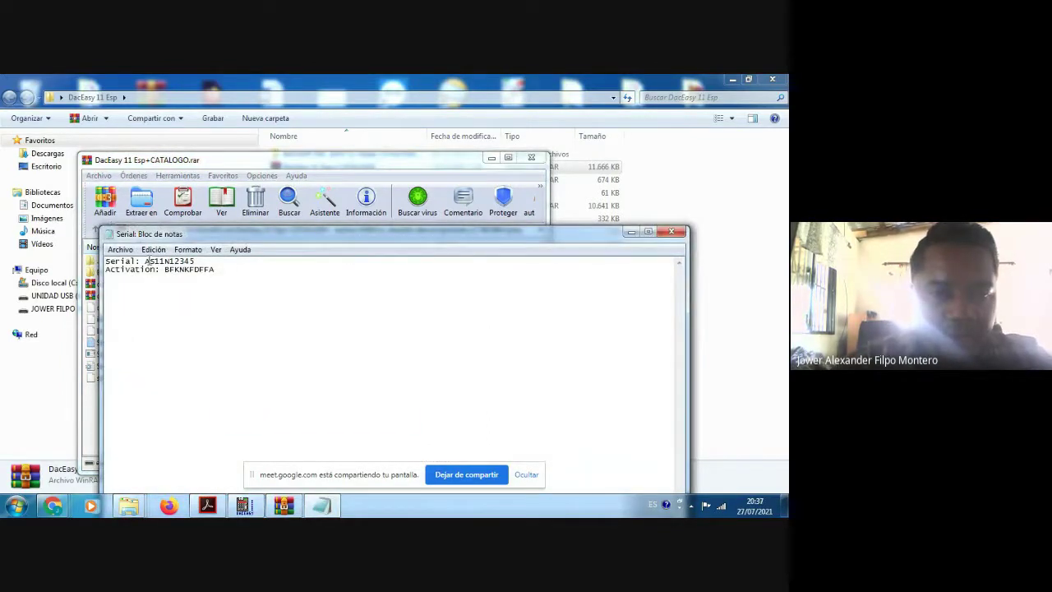
{"action": "left_click_drag", "start_coordinate": [146, 261], "coordinate": [191, 260]}
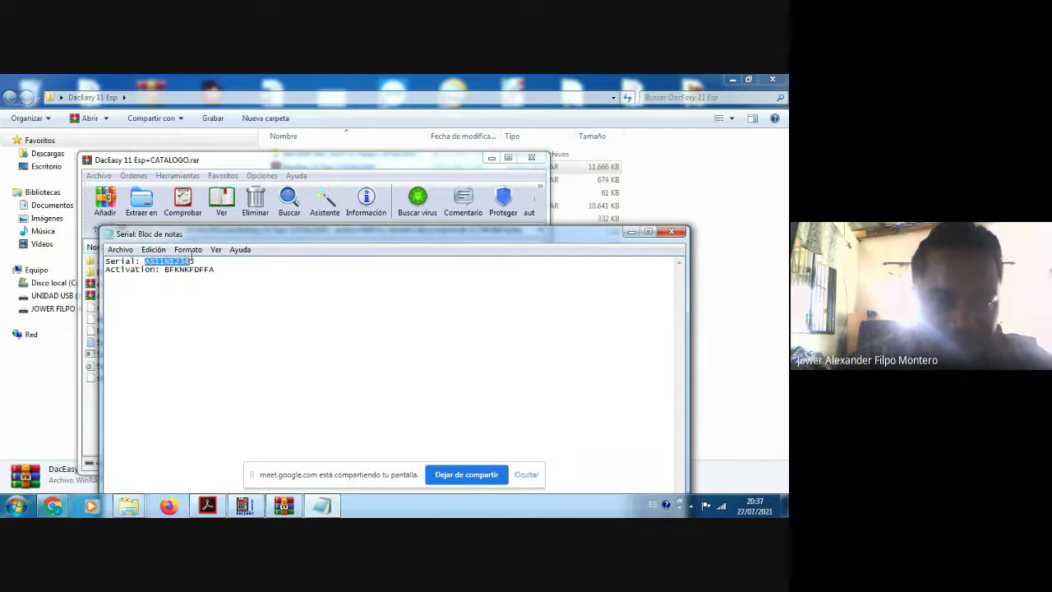
{"action": "left_click", "coordinate": [140, 262]}
{"action": "left_click_drag", "start_coordinate": [140, 261], "coordinate": [109, 262]}
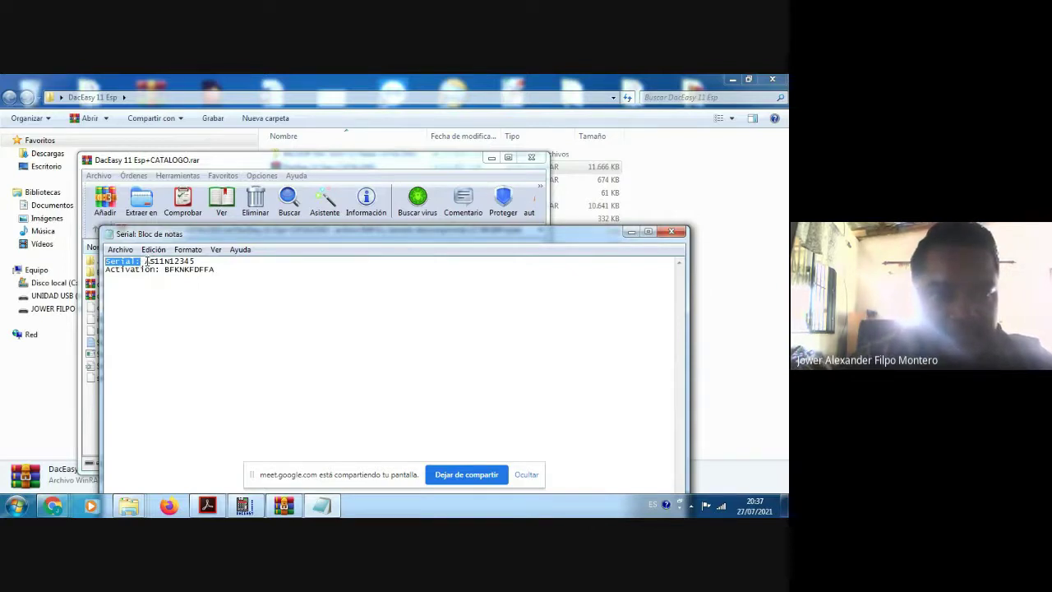
{"action": "left_click", "coordinate": [146, 261]}
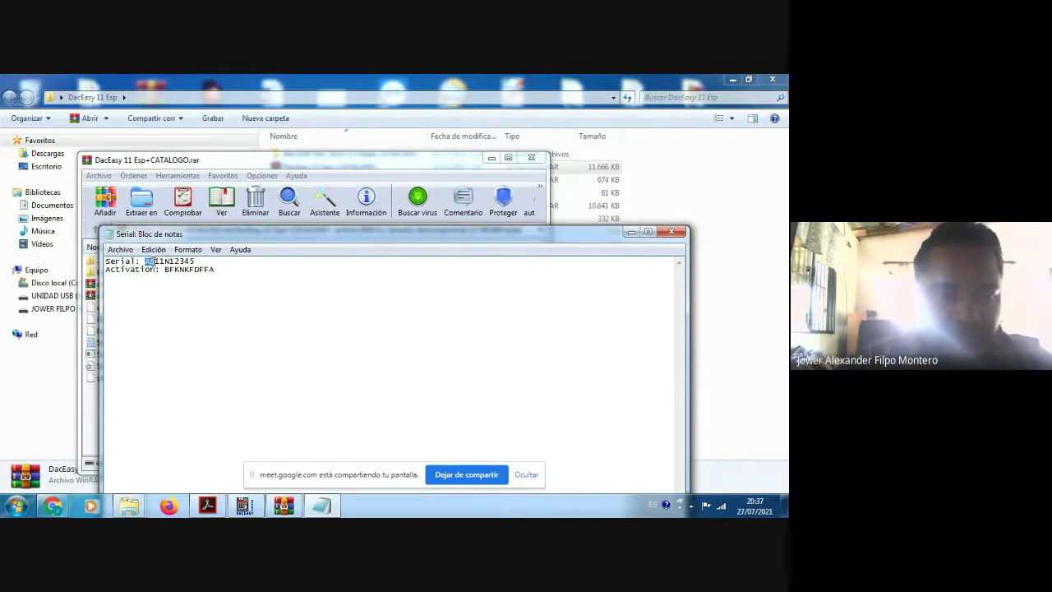
{"action": "left_click_drag", "start_coordinate": [151, 261], "coordinate": [195, 261]}
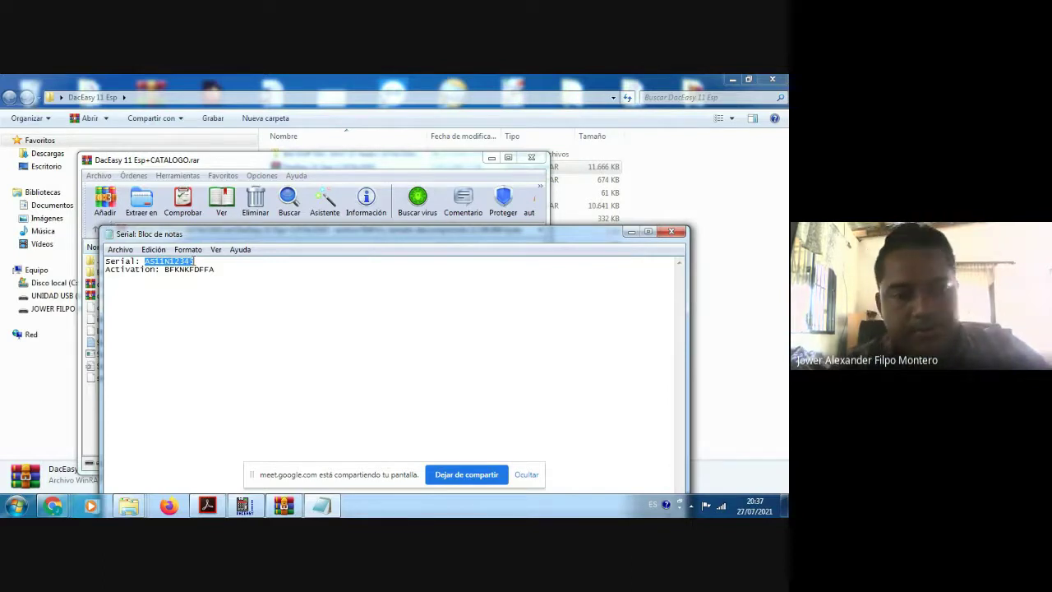
{"action": "right_click", "coordinate": [187, 261]}
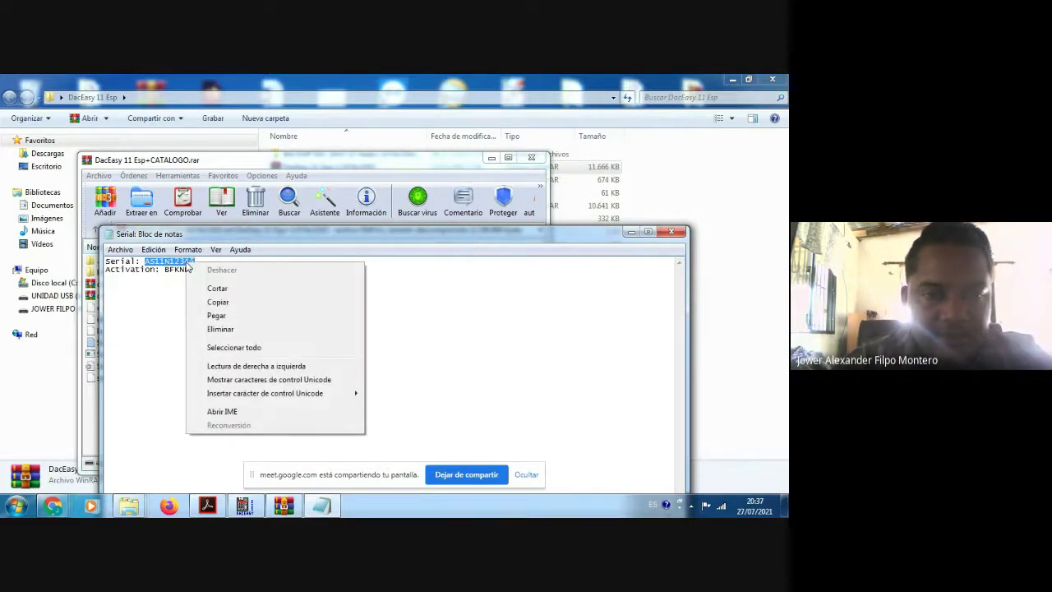
{"action": "left_click", "coordinate": [215, 303]}
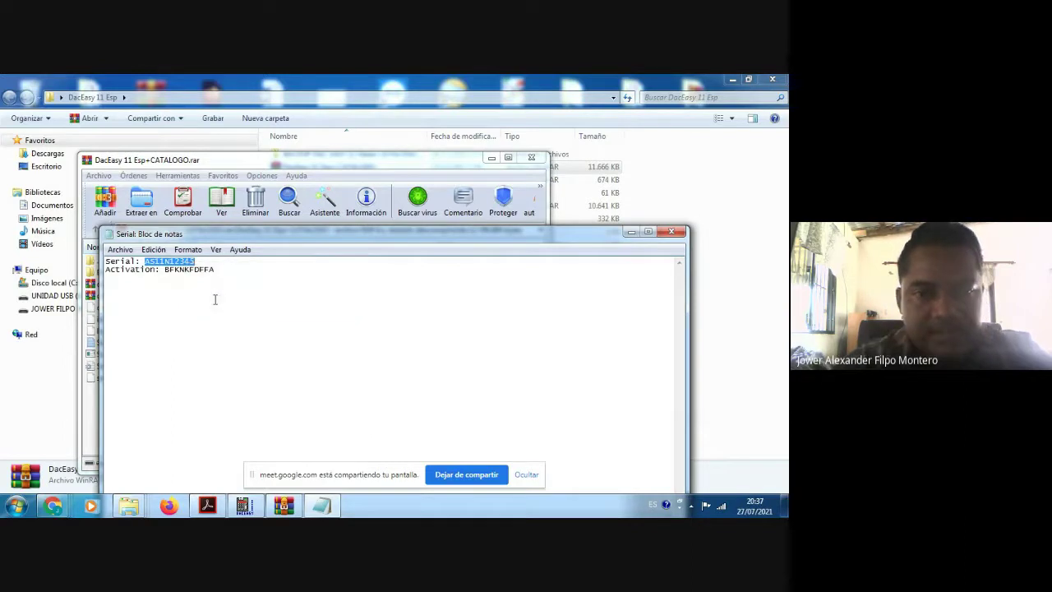
{"action": "left_click", "coordinate": [244, 504]}
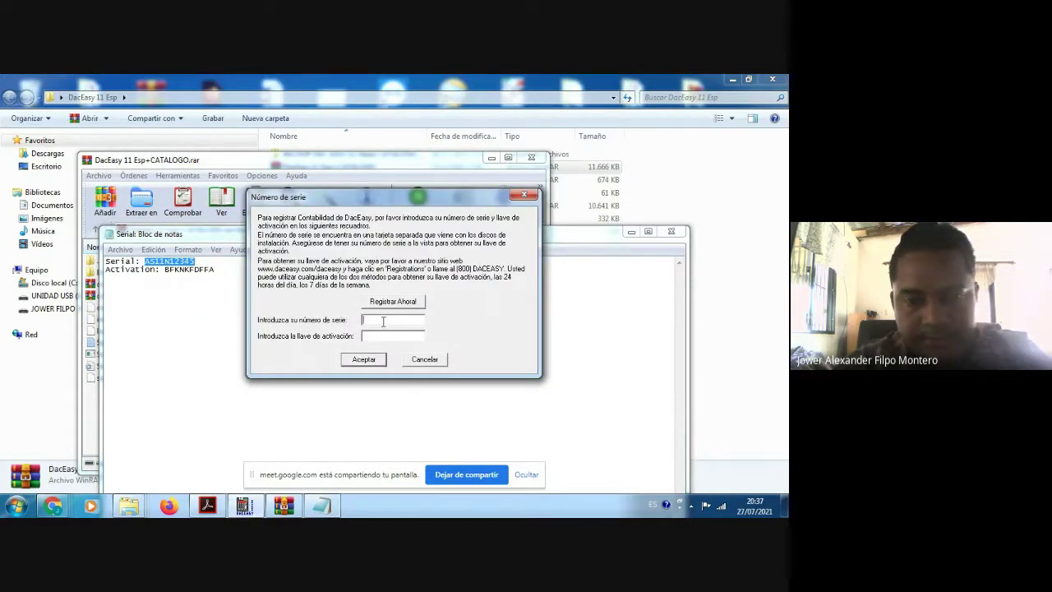
Step: Paste the serial number and the activation key from Notepad into the dialog and submit them
{"action": "key", "text": "ctrl+v"}
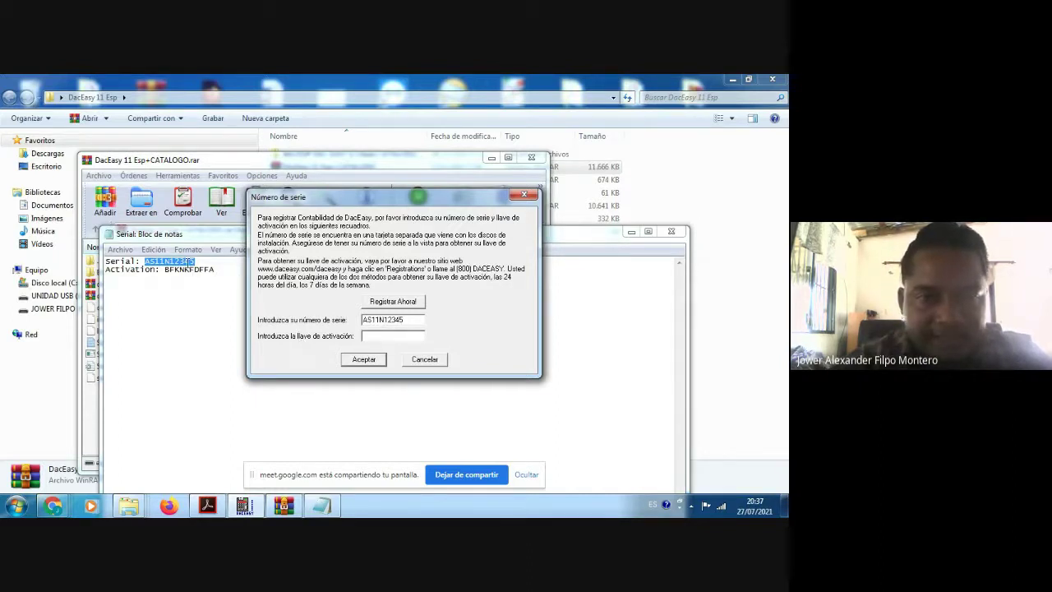
{"action": "left_click", "coordinate": [167, 271]}
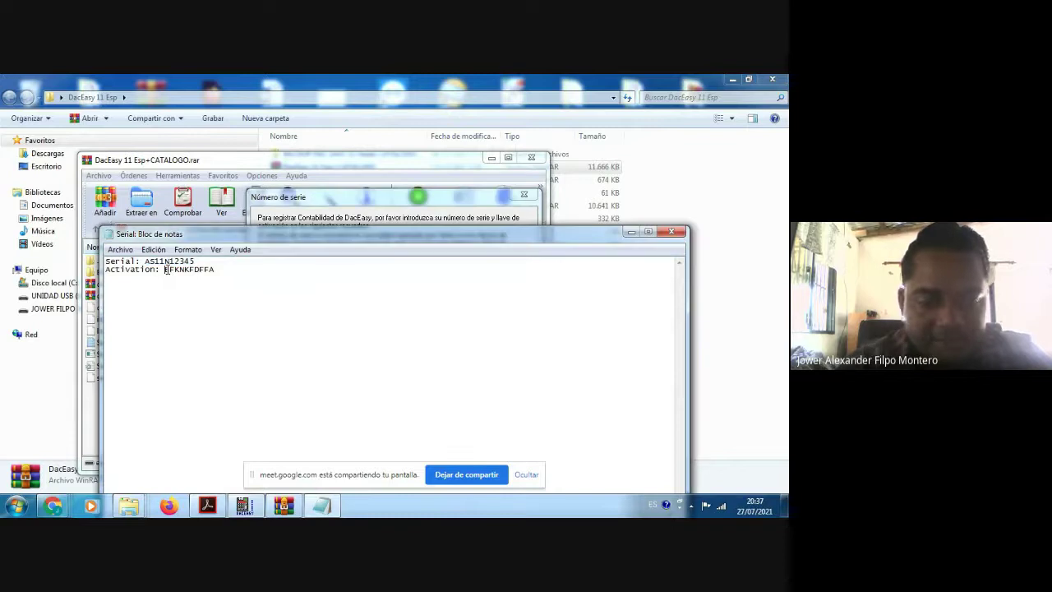
{"action": "key", "text": "shift+Right"}
{"action": "key", "text": "shift+Right"}
{"action": "key", "text": "shift+Right"}
{"action": "key", "text": "shift+Right"}
{"action": "key", "text": "shift+Right"}
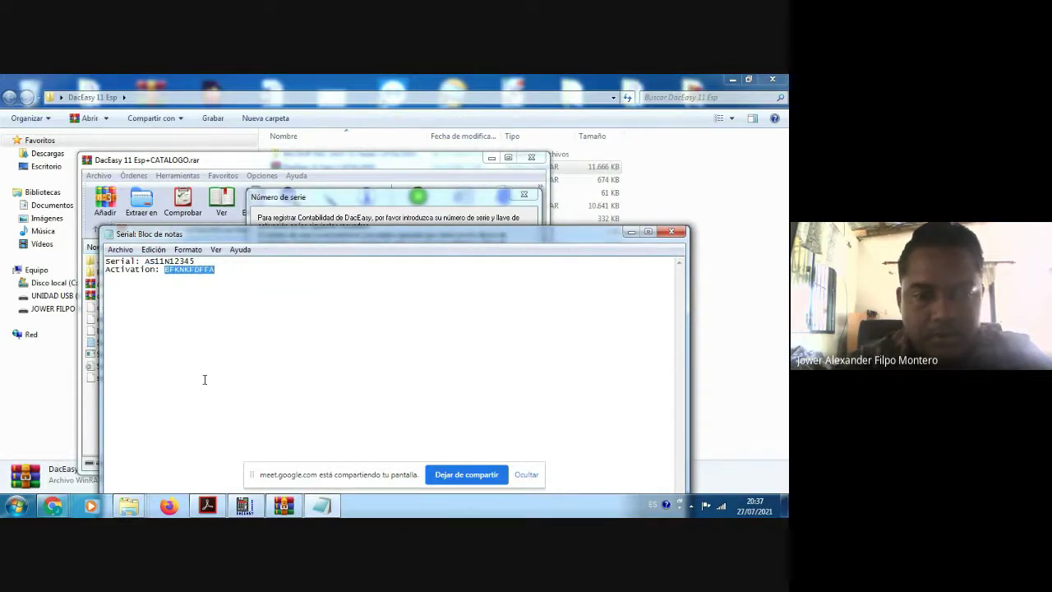
{"action": "left_click", "coordinate": [245, 504]}
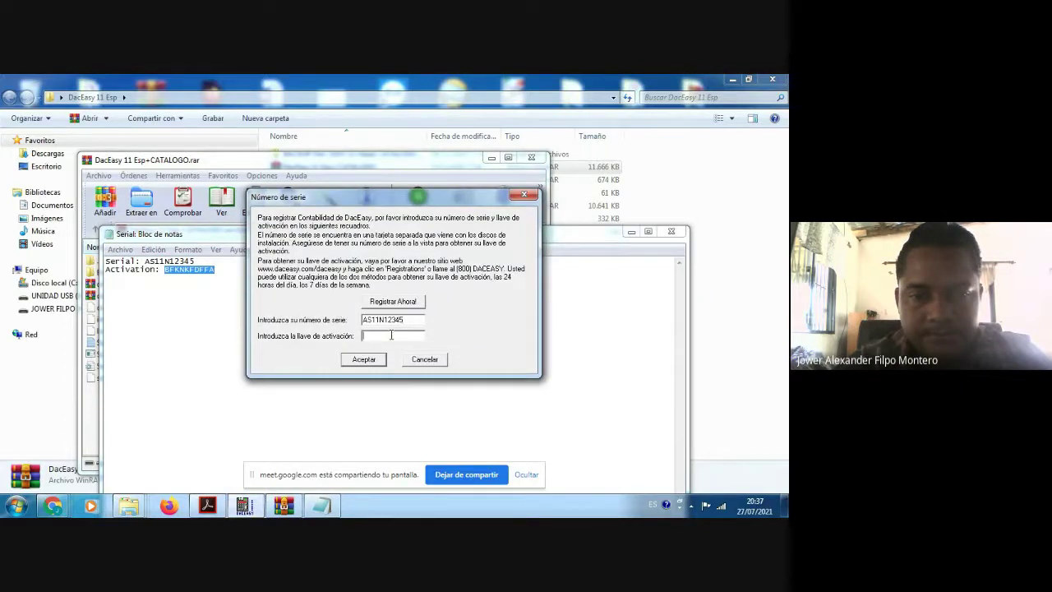
{"action": "key", "text": "ctrl+v"}
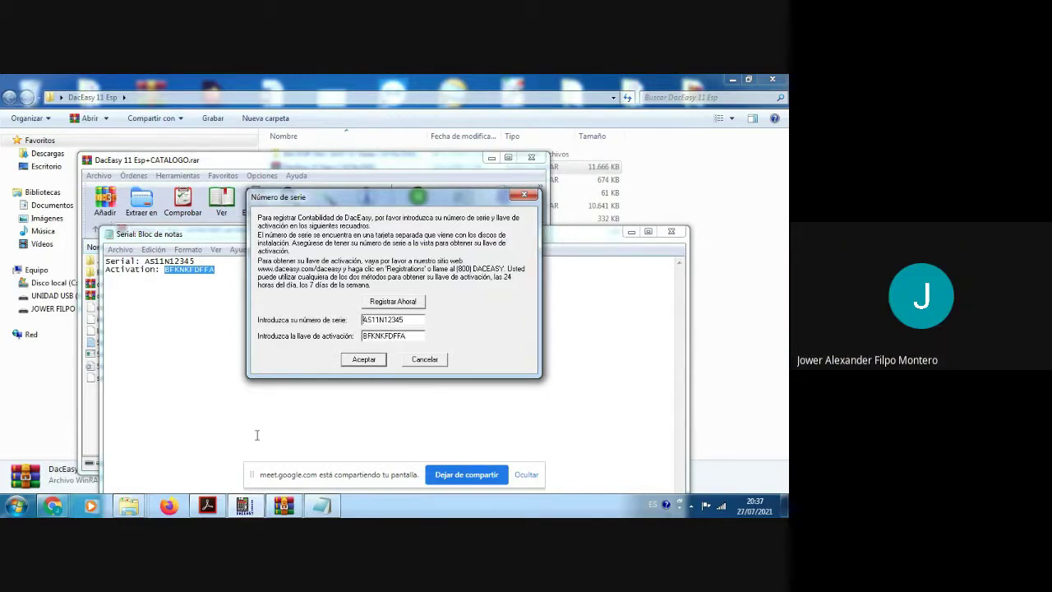
{"action": "left_click", "coordinate": [362, 360]}
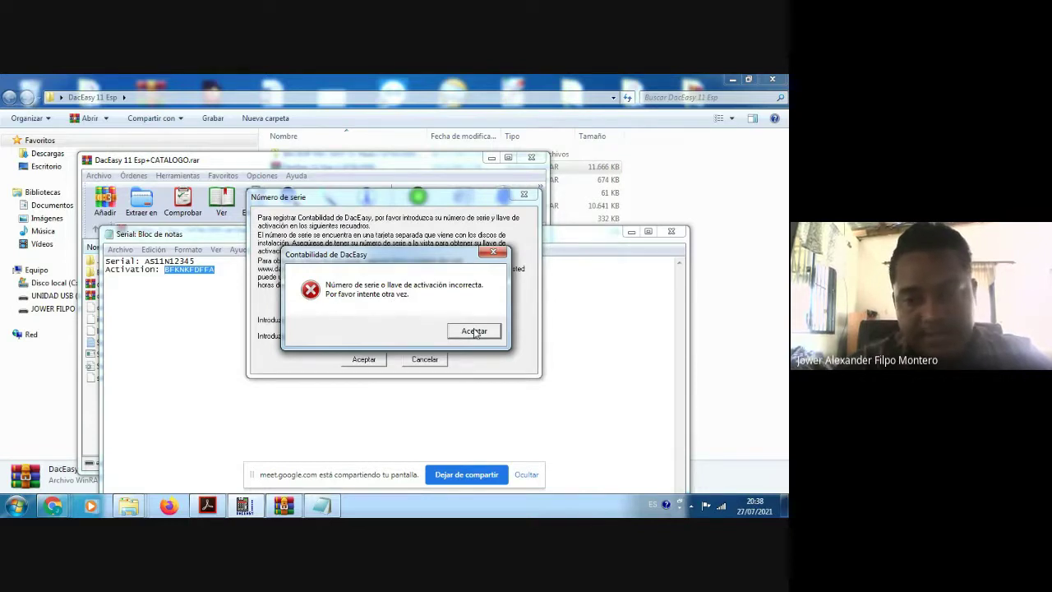
Step: Dismiss the 'Número de serie o llave de activación incorrecta' error
{"action": "left_click", "coordinate": [475, 331]}
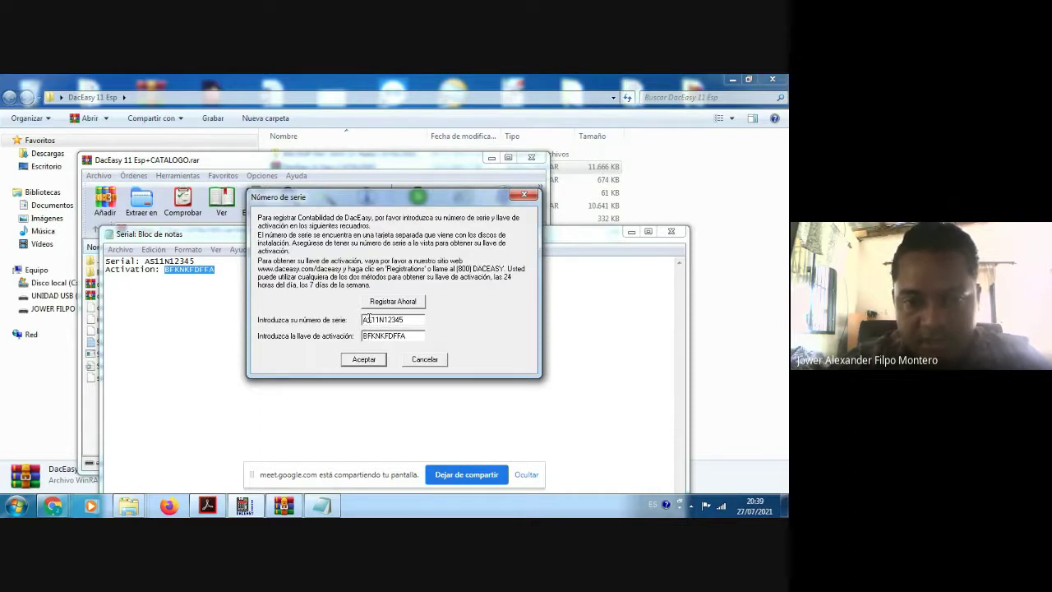
Step: Submit the serial number and activation key in the Número de serie dialog again
{"action": "left_click", "coordinate": [364, 359]}
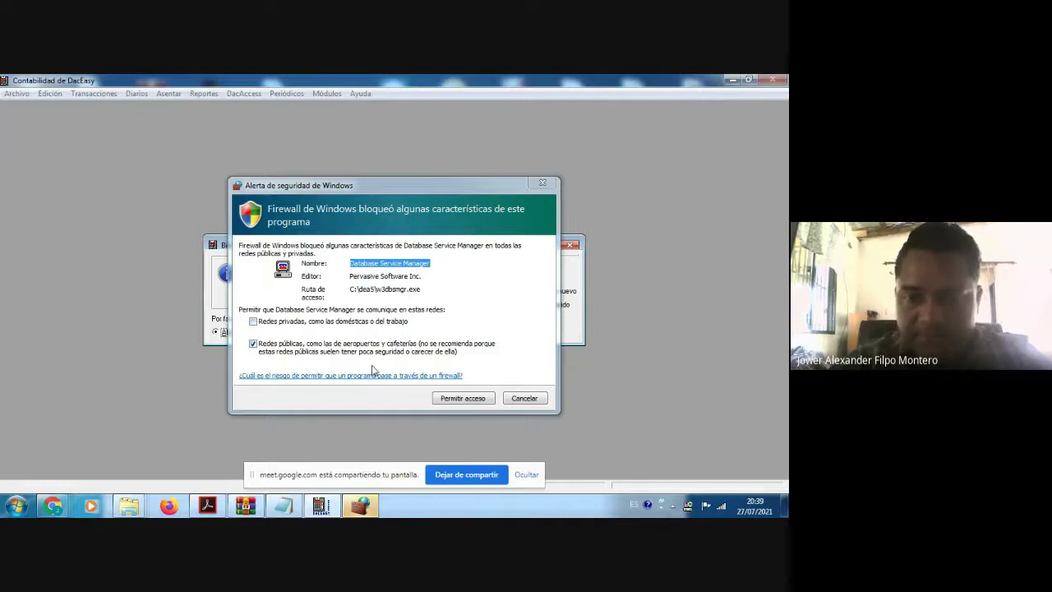
Step: Allow Pervasive's Database Service Manager through the Windows Firewall
{"action": "left_click", "coordinate": [466, 400]}
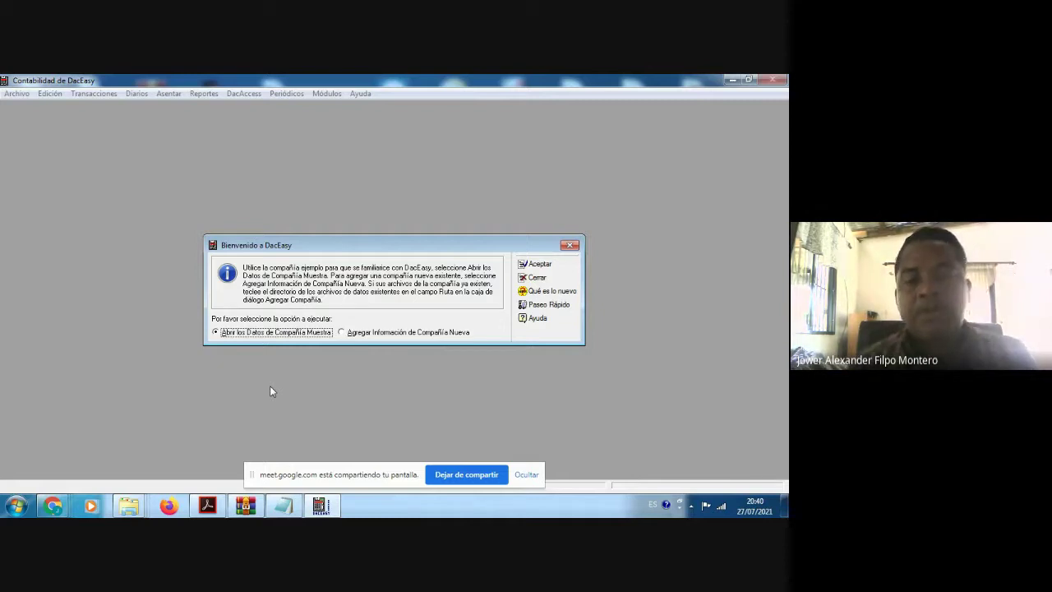
Step: On the Bienvenido a DacEasy screen, choose 'Agregar Información de Compañía Nueva' and accept
{"action": "left_click", "coordinate": [342, 332]}
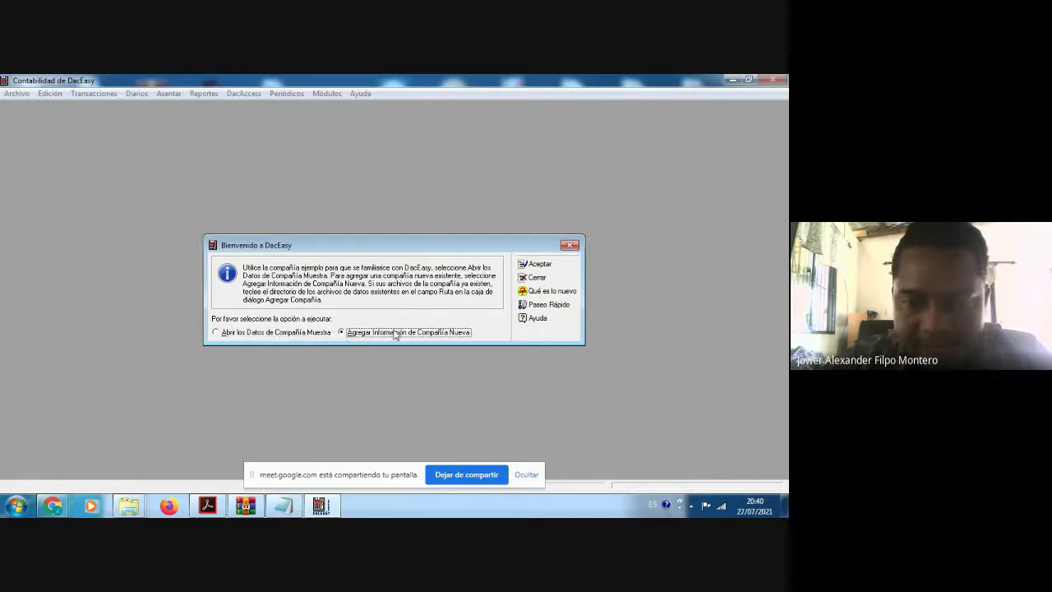
{"action": "left_click", "coordinate": [539, 264]}
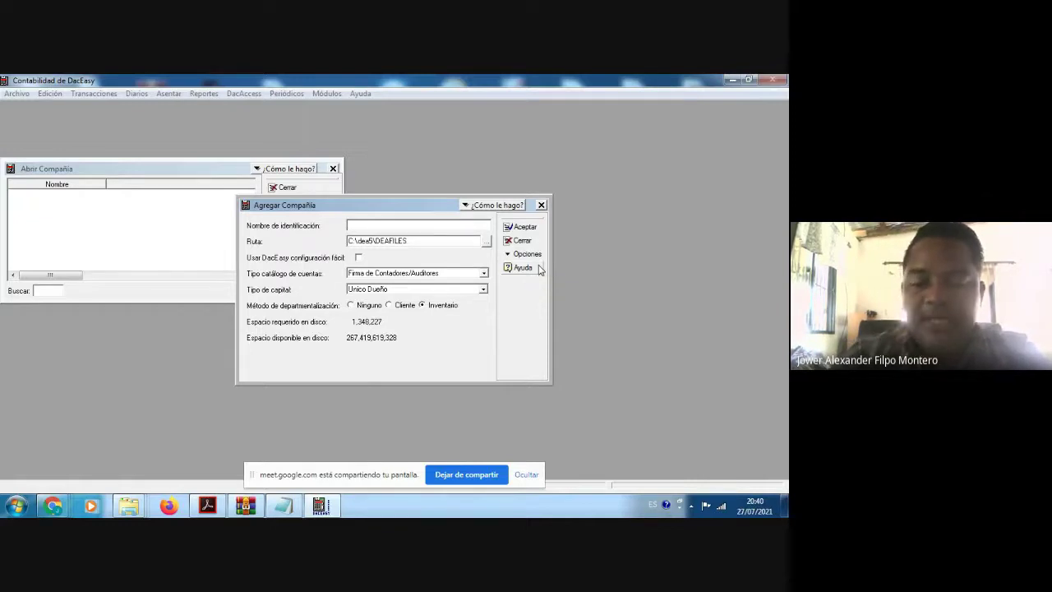
Step: Enter CONTABILIDAD as the identification name and enable 'Usar DacEasy configuración fácil'
{"action": "type", "text": "CONTAB"}
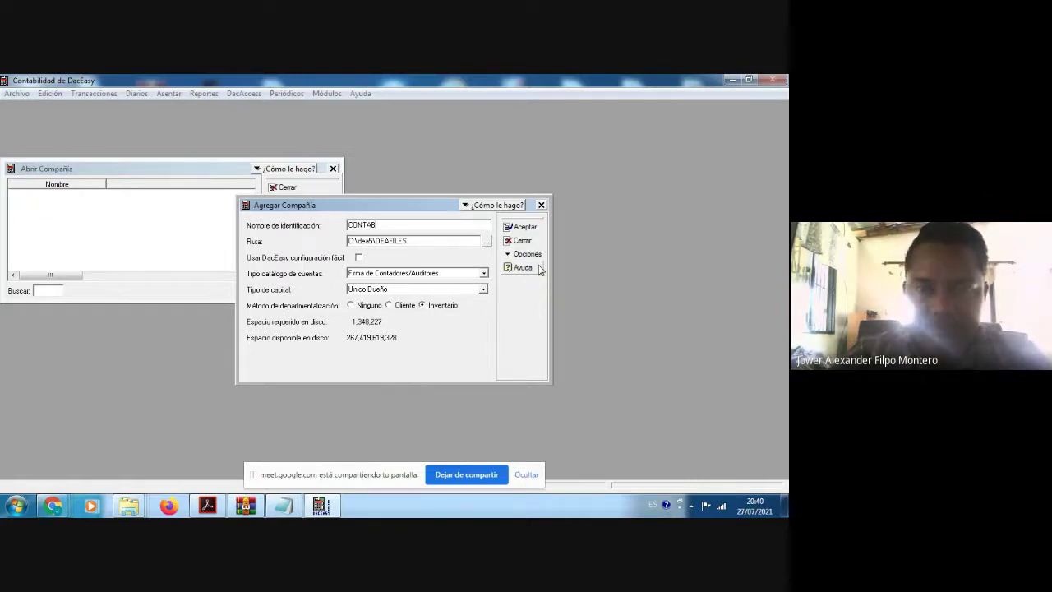
{"action": "type", "text": "ILIDAD"}
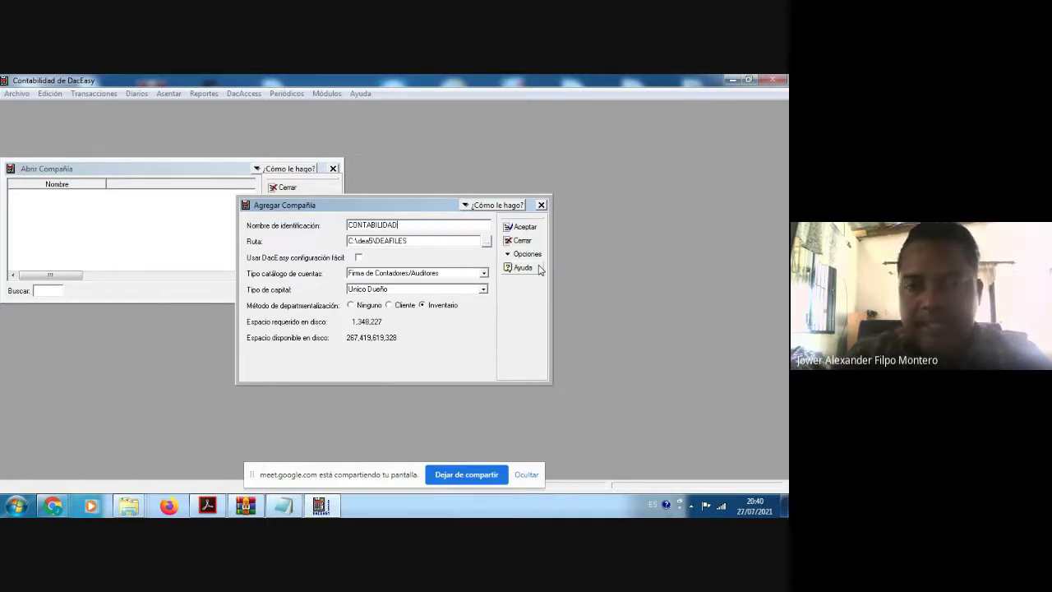
{"action": "key", "text": "BackSpace"}
{"action": "key", "text": "BackSpace"}
{"action": "key", "text": "BackSpace"}
{"action": "key", "text": "BackSpace"}
{"action": "key", "text": "BackSpace"}
{"action": "key", "text": "BackSpace"}
{"action": "key", "text": "BackSpace"}
{"action": "key", "text": "BackSpace"}
{"action": "key", "text": "BackSpace"}
{"action": "key", "text": "BackSpace"}
{"action": "key", "text": "BackSpace"}
{"action": "key", "text": "BackSpace"}
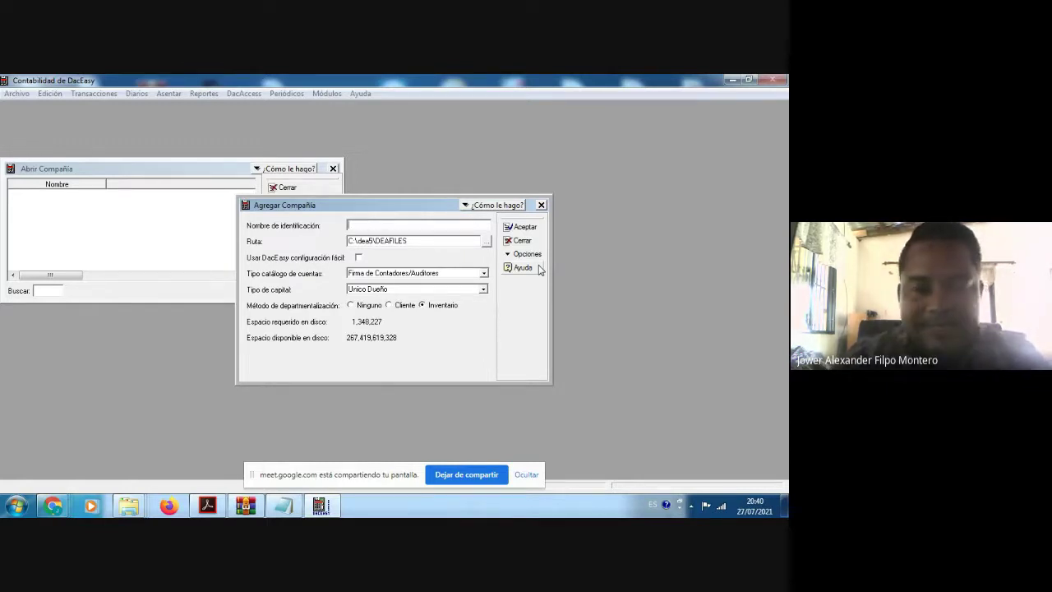
{"action": "type", "text": "CEN"}
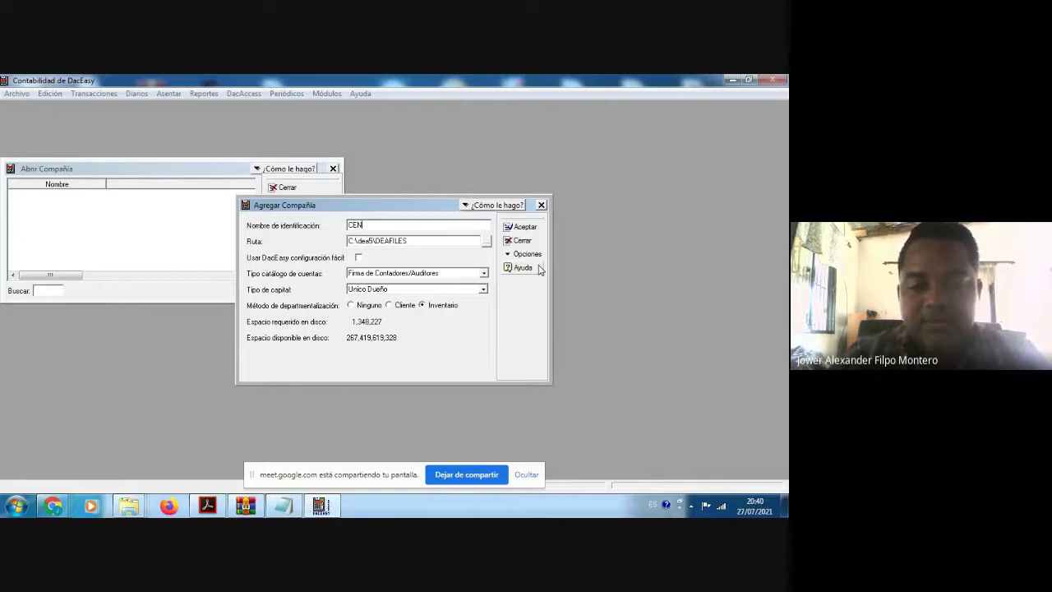
{"action": "type", "text": "TRO COMERCIAL"}
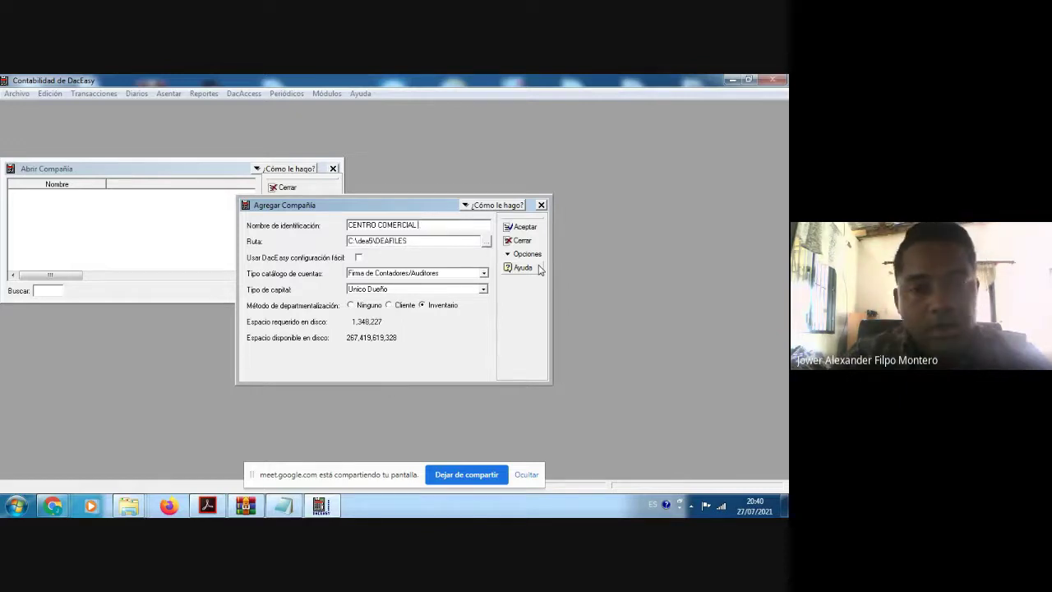
{"action": "key", "text": "BackSpace"}
{"action": "key", "text": "BackSpace"}
{"action": "key", "text": "BackSpace"}
{"action": "key", "text": "BackSpace"}
{"action": "key", "text": "BackSpace"}
{"action": "key", "text": "BackSpace"}
{"action": "key", "text": "BackSpace"}
{"action": "key", "text": "BackSpace"}
{"action": "key", "text": "BackSpace"}
{"action": "key", "text": "BackSpace"}
{"action": "key", "text": "BackSpace"}
{"action": "key", "text": "BackSpace"}
{"action": "key", "text": "BackSpace"}
{"action": "key", "text": "BackSpace"}
{"action": "key", "text": "BackSpace"}
{"action": "key", "text": "BackSpace"}
{"action": "key", "text": "BackSpace"}
{"action": "key", "text": "BackSpace"}
{"action": "type", "text": "CONTAB"}
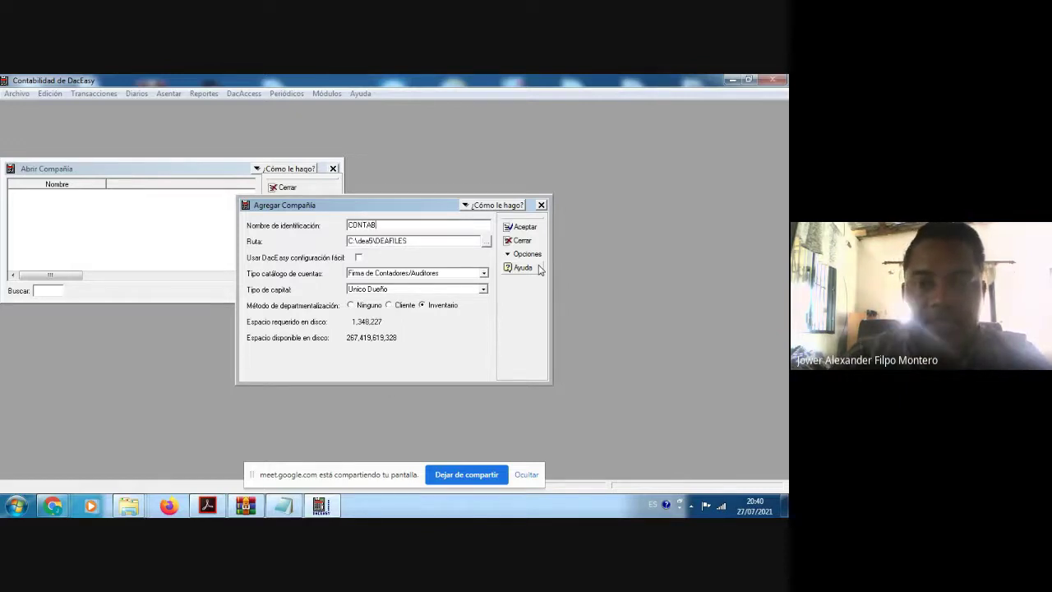
{"action": "type", "text": "ILIDAD"}
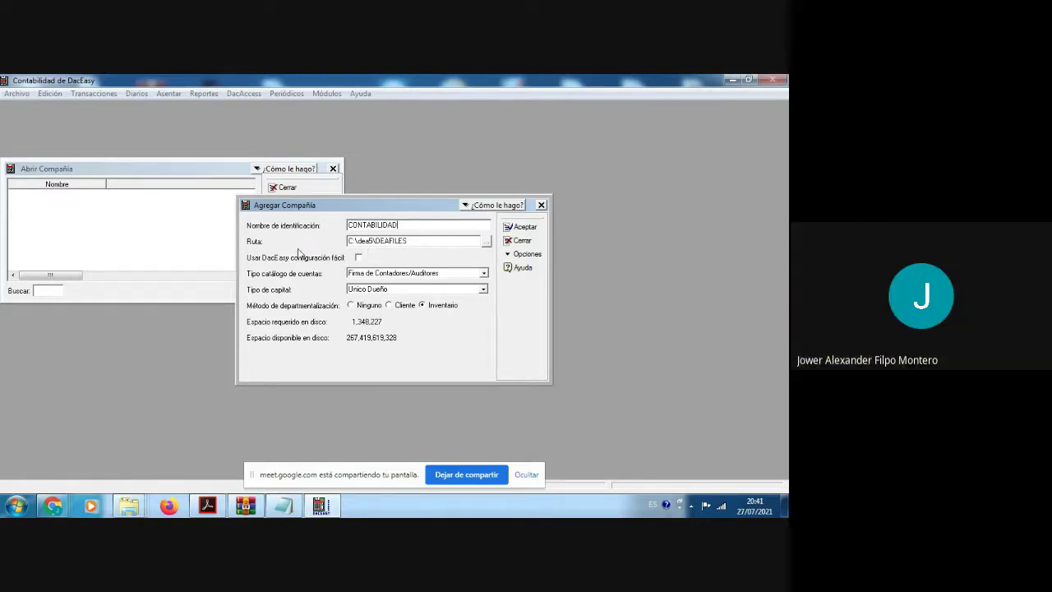
{"action": "left_click", "coordinate": [358, 258]}
Step: Keep Firma de Contadores/Auditores as the chart-of-accounts type
{"action": "left_click", "coordinate": [483, 274]}
{"action": "left_click", "coordinate": [484, 275]}
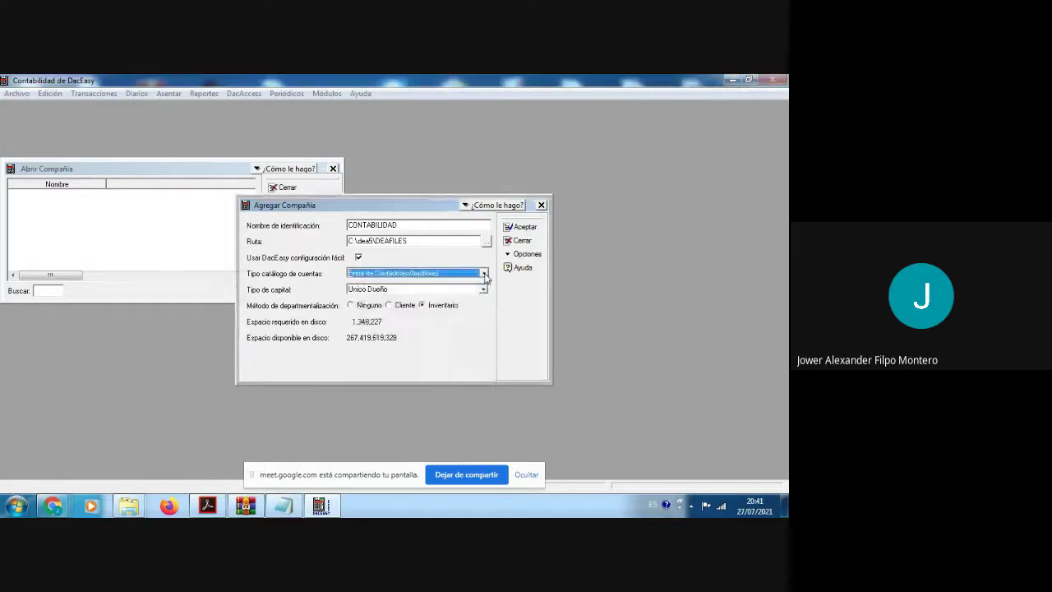
{"action": "left_click", "coordinate": [484, 274]}
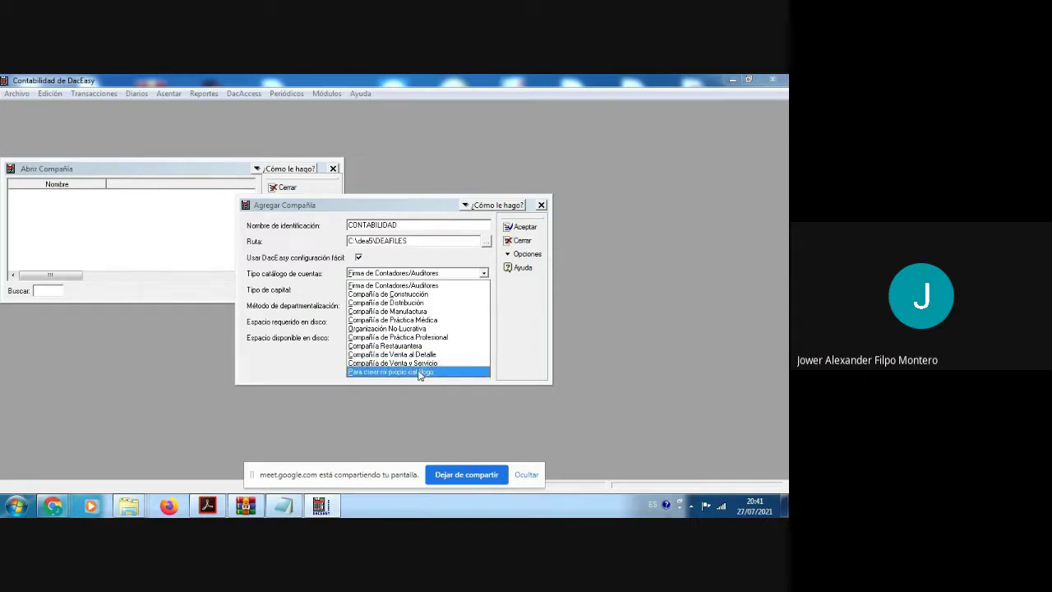
{"action": "left_click", "coordinate": [483, 274]}
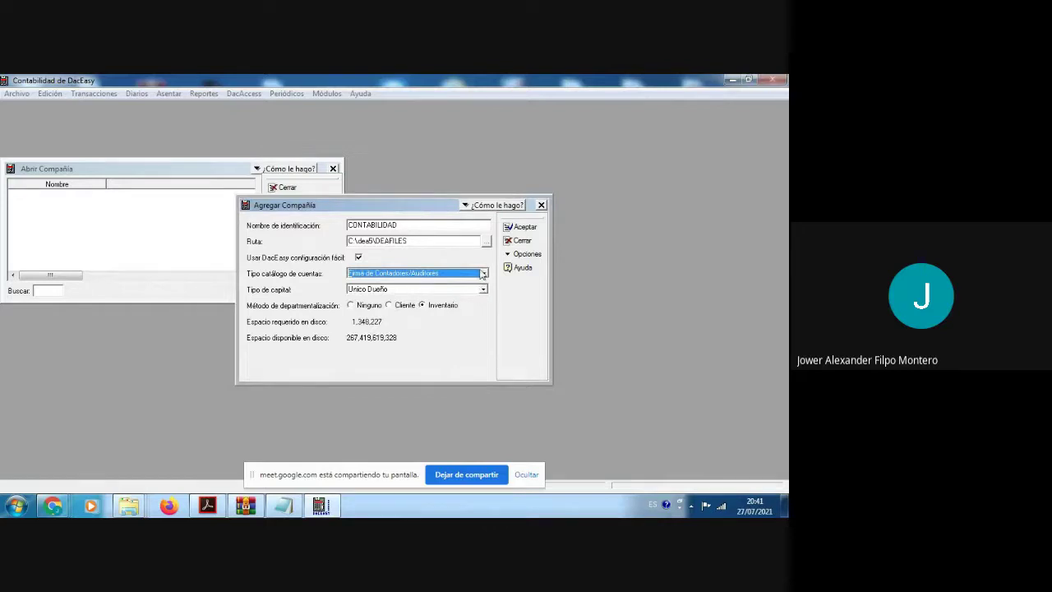
{"action": "left_click", "coordinate": [484, 274]}
{"action": "left_click", "coordinate": [484, 274]}
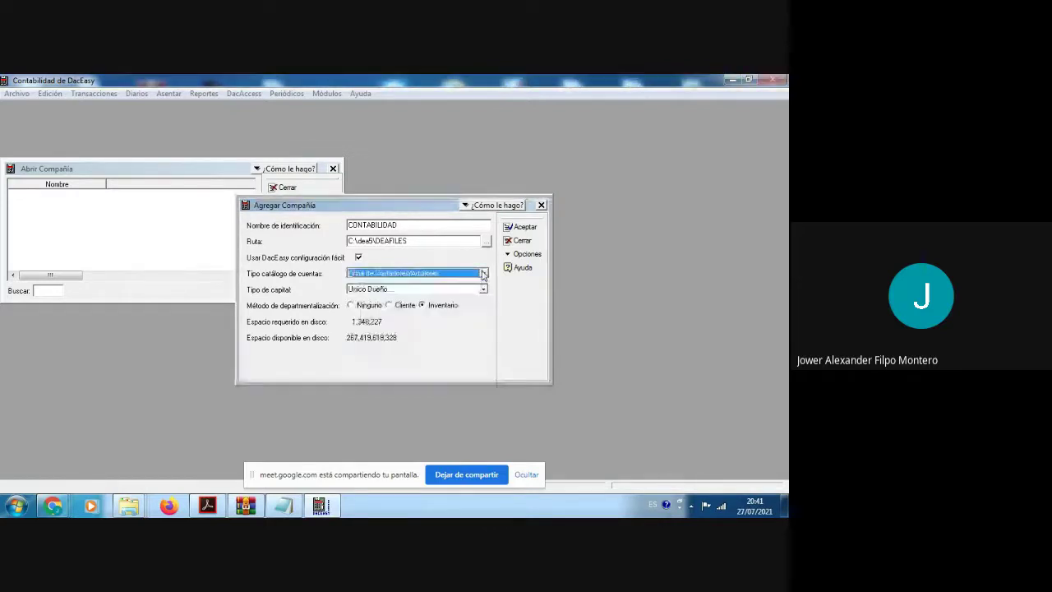
{"action": "left_click", "coordinate": [484, 274]}
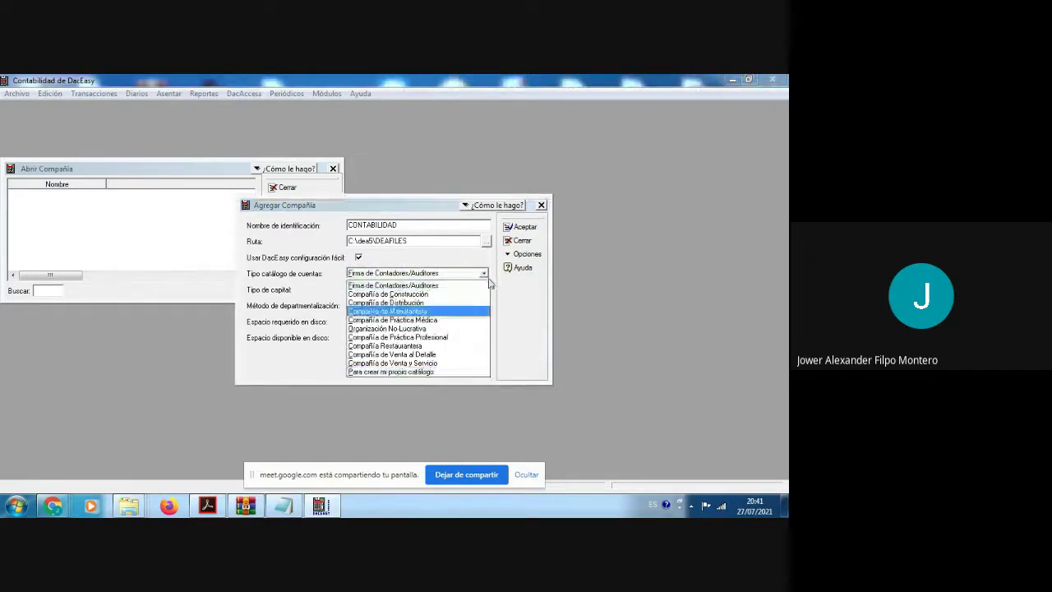
{"action": "left_click", "coordinate": [437, 264]}
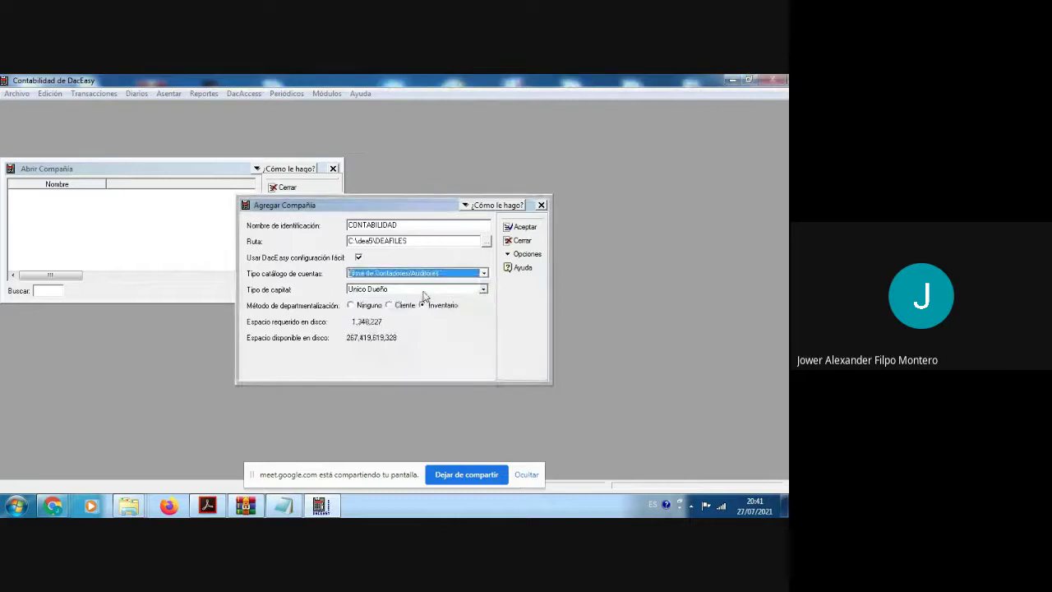
Step: Set the capital type to Sociedad Anónima
{"action": "left_click", "coordinate": [483, 289]}
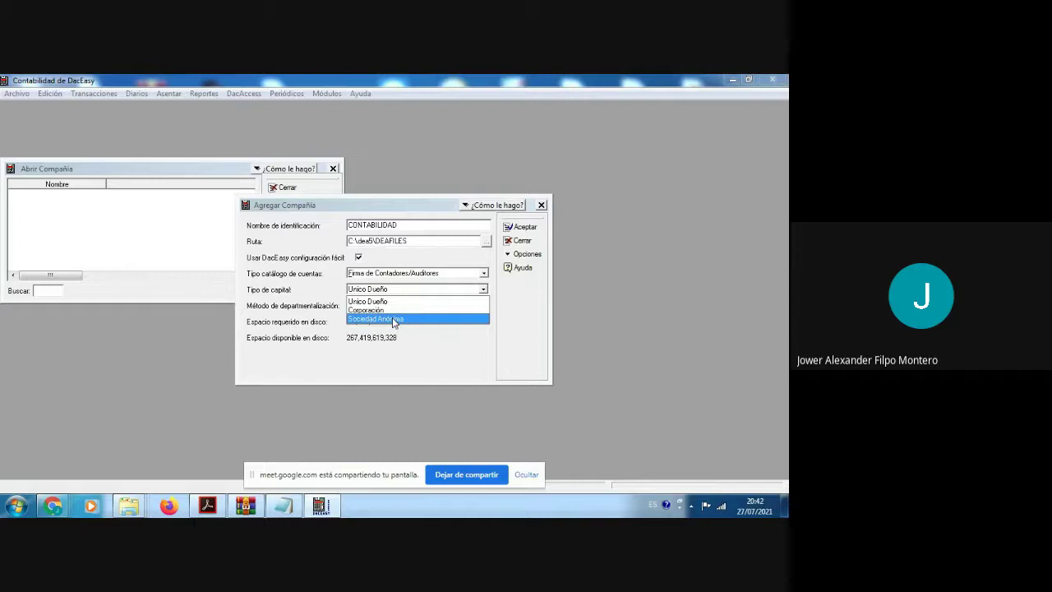
{"action": "left_click", "coordinate": [393, 319]}
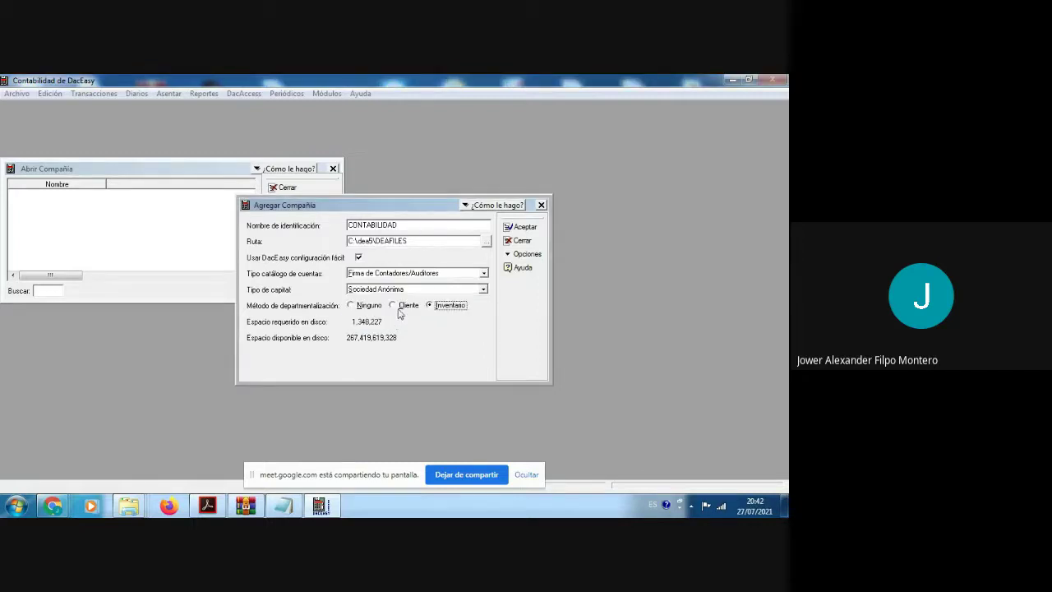
{"action": "left_click", "coordinate": [485, 275]}
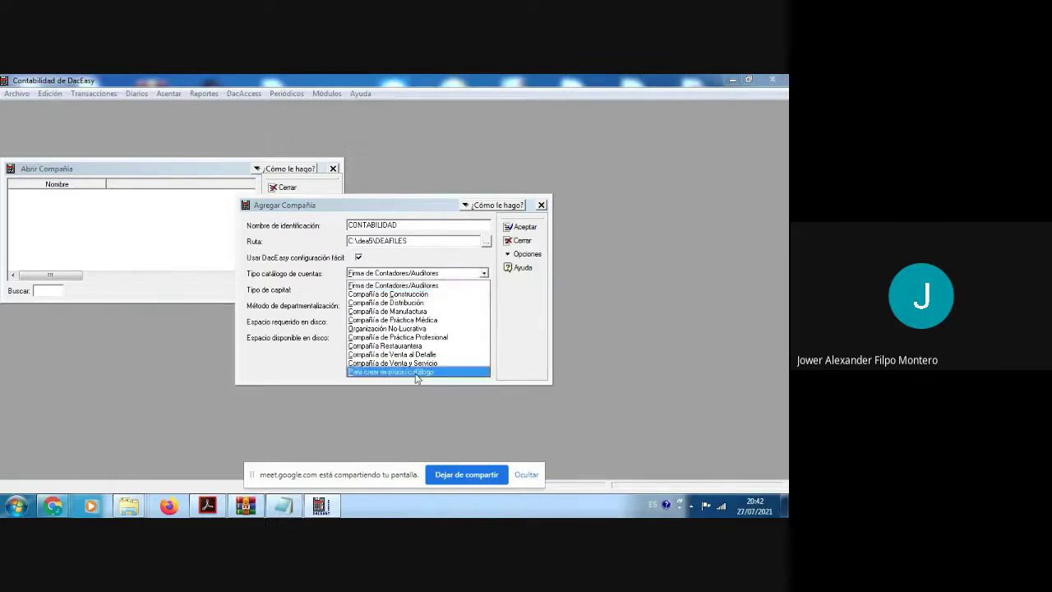
Step: Choose 'Para crear mi propio catálogo' and create the CONTABILIDAD company
{"action": "left_click", "coordinate": [414, 372]}
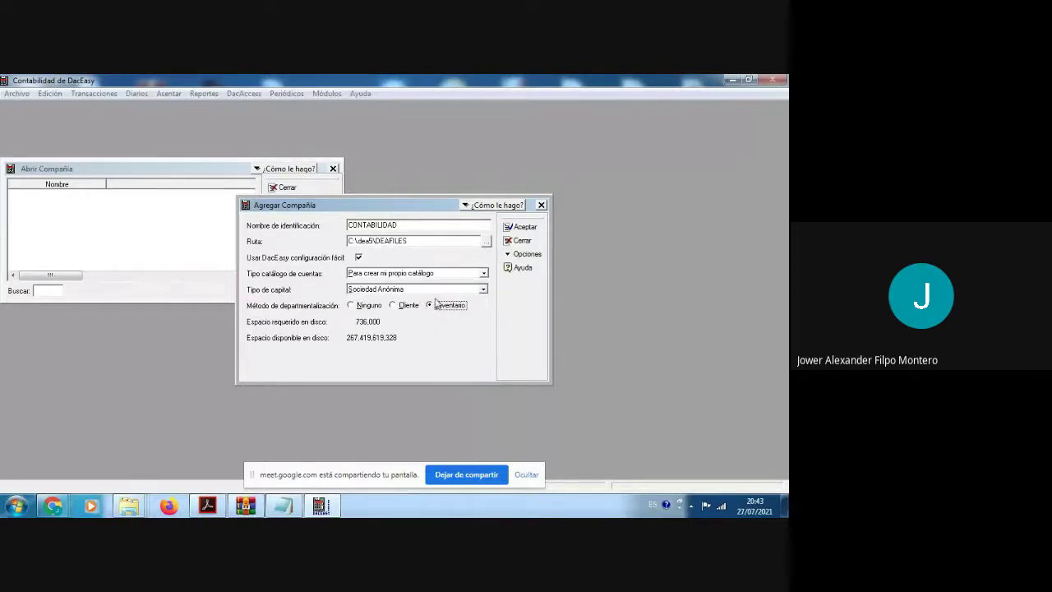
{"action": "left_click", "coordinate": [520, 228]}
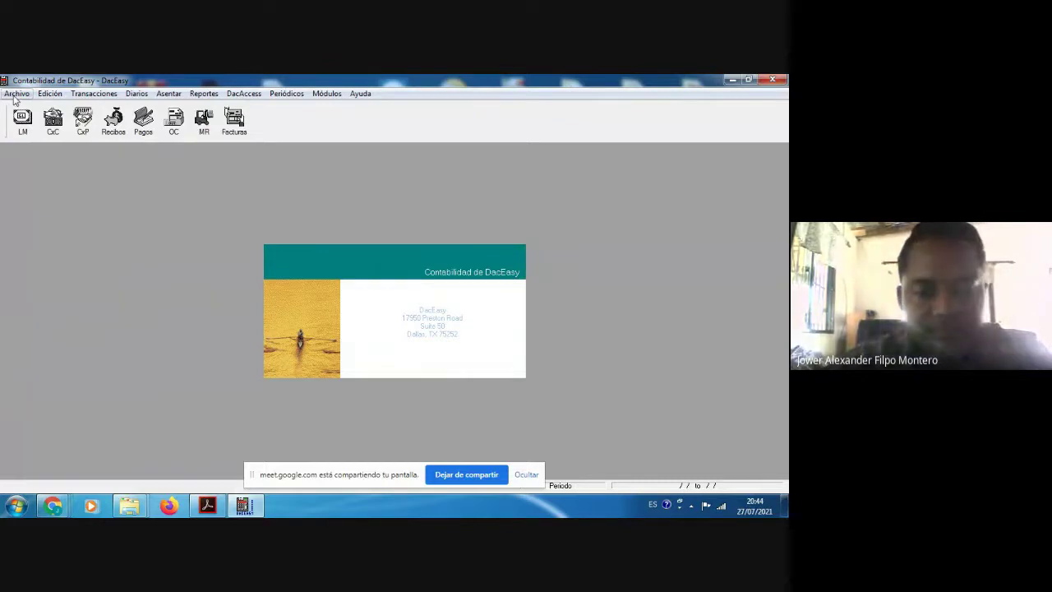
Step: Scroll the practice guide PDF down to the page 5 instructions
{"action": "left_click", "coordinate": [208, 505]}
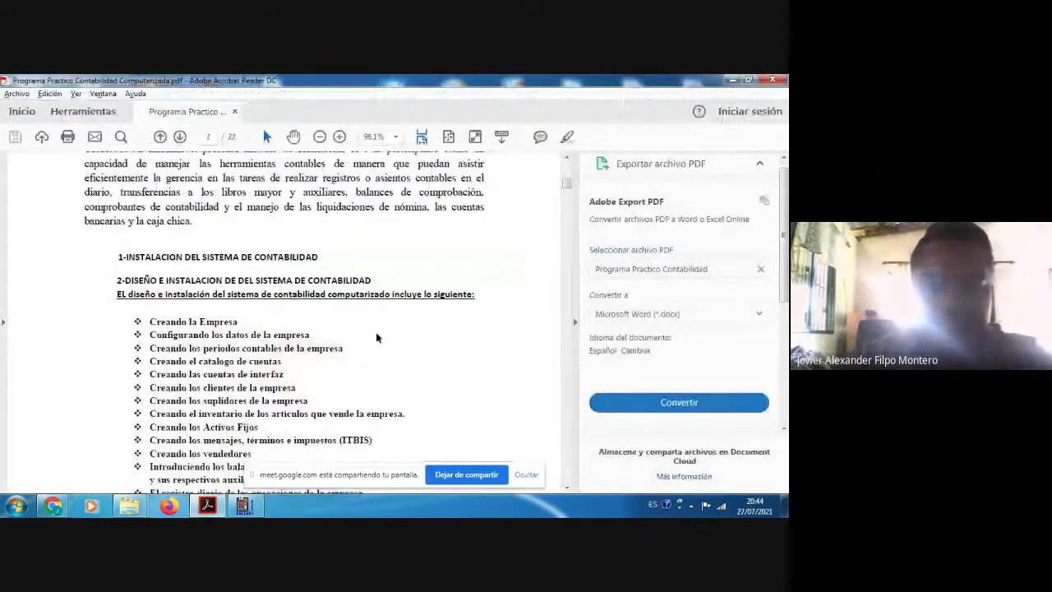
{"action": "scroll", "coordinate": [377, 337], "scroll_direction": "down", "scroll_amount": 3}
{"action": "scroll", "coordinate": [377, 337], "scroll_direction": "down", "scroll_amount": 15}
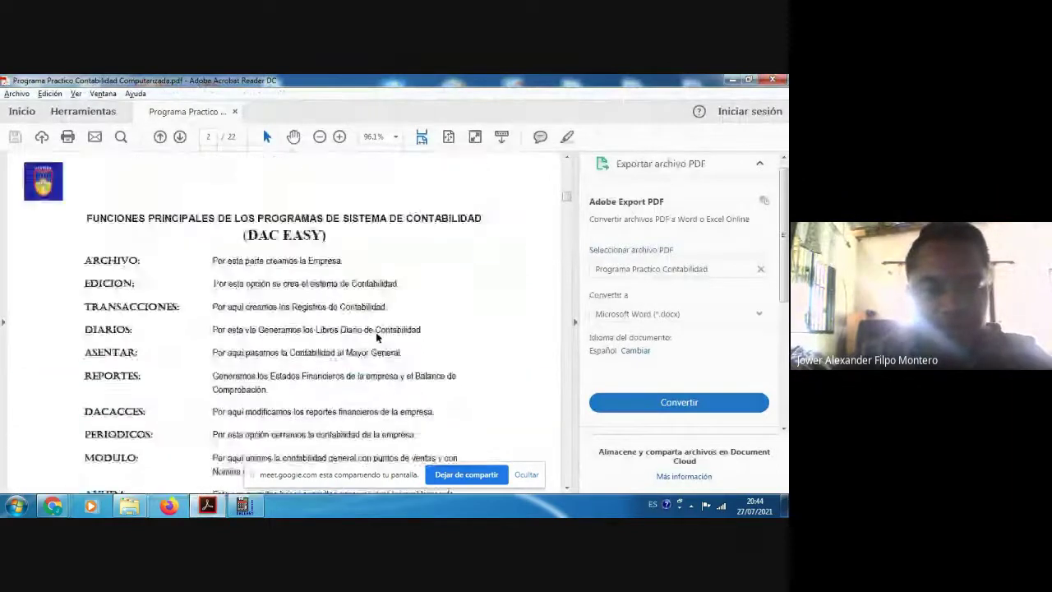
{"action": "scroll", "coordinate": [375, 332], "scroll_direction": "down", "scroll_amount": 10}
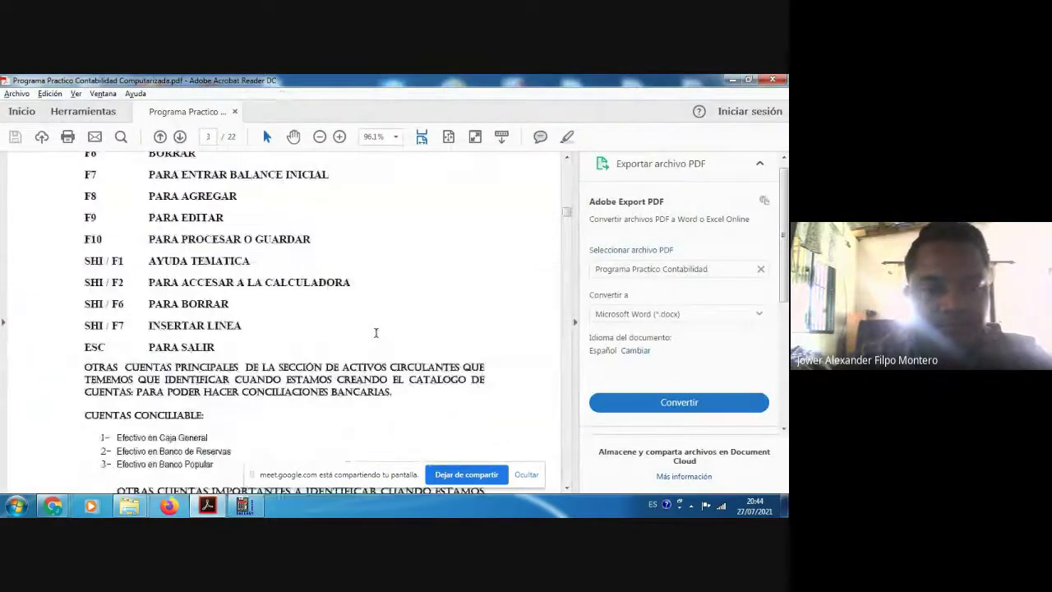
{"action": "scroll", "coordinate": [376, 332], "scroll_direction": "down", "scroll_amount": 9}
{"action": "scroll", "coordinate": [375, 333], "scroll_direction": "down", "scroll_amount": 10}
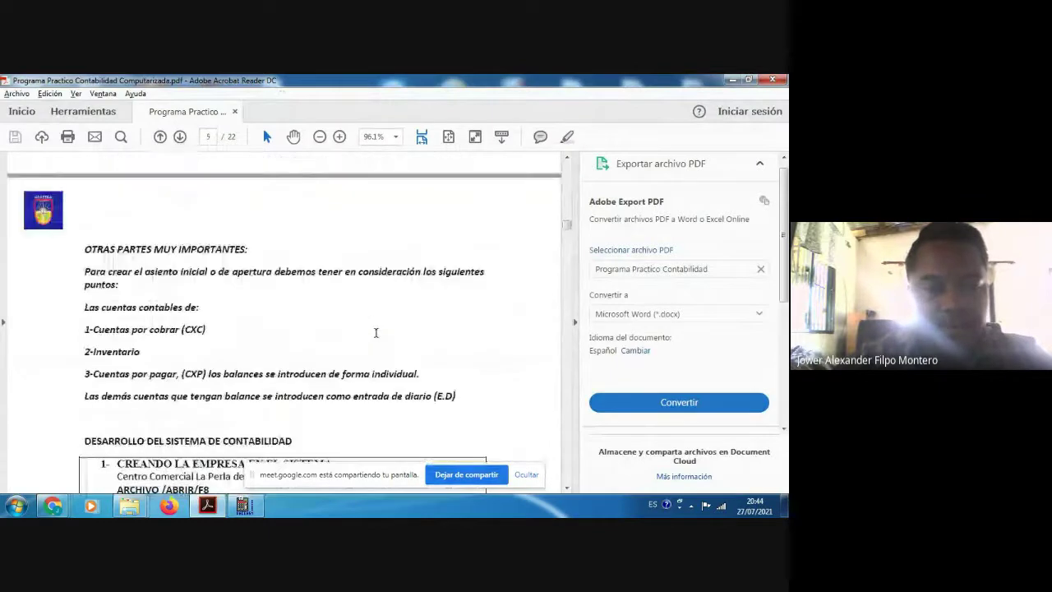
{"action": "scroll", "coordinate": [375, 337], "scroll_direction": "down", "scroll_amount": 1}
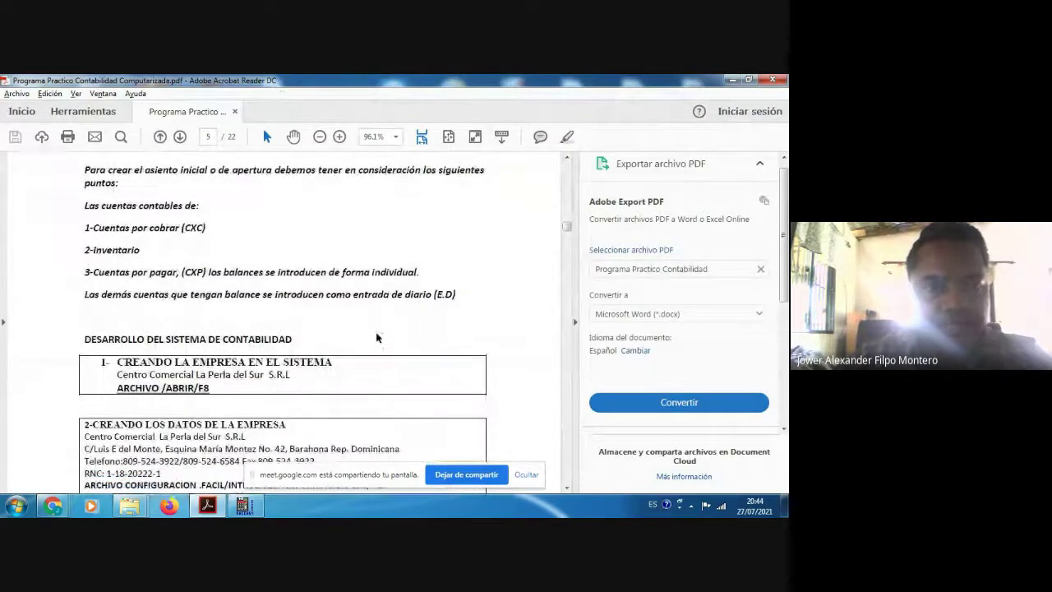
{"action": "scroll", "coordinate": [375, 336], "scroll_direction": "down", "scroll_amount": 1}
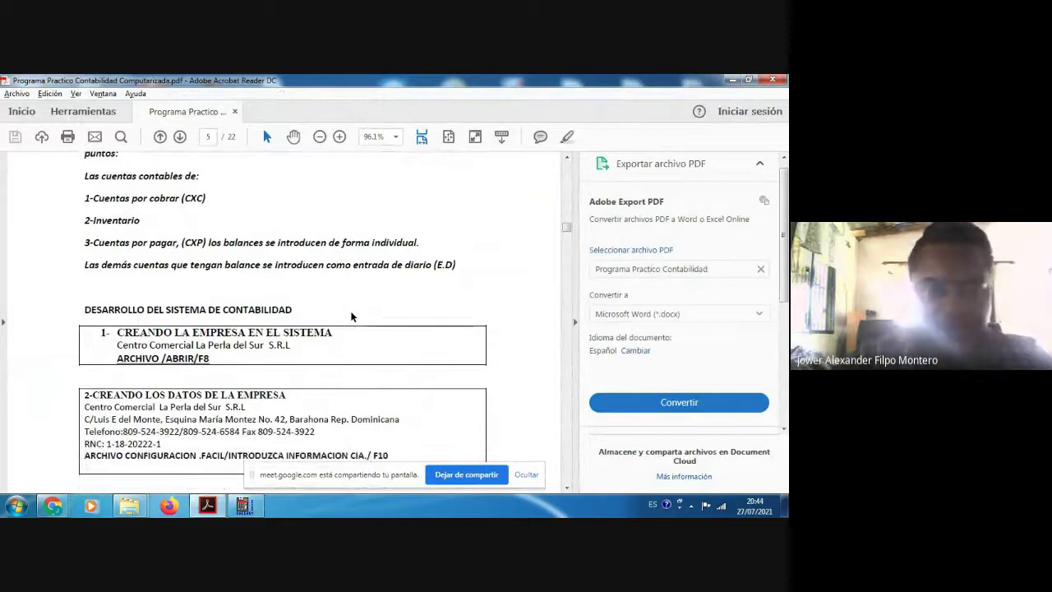
{"action": "scroll", "coordinate": [351, 316], "scroll_direction": "down", "scroll_amount": 1}
{"action": "scroll", "coordinate": [350, 317], "scroll_direction": "down", "scroll_amount": 1}
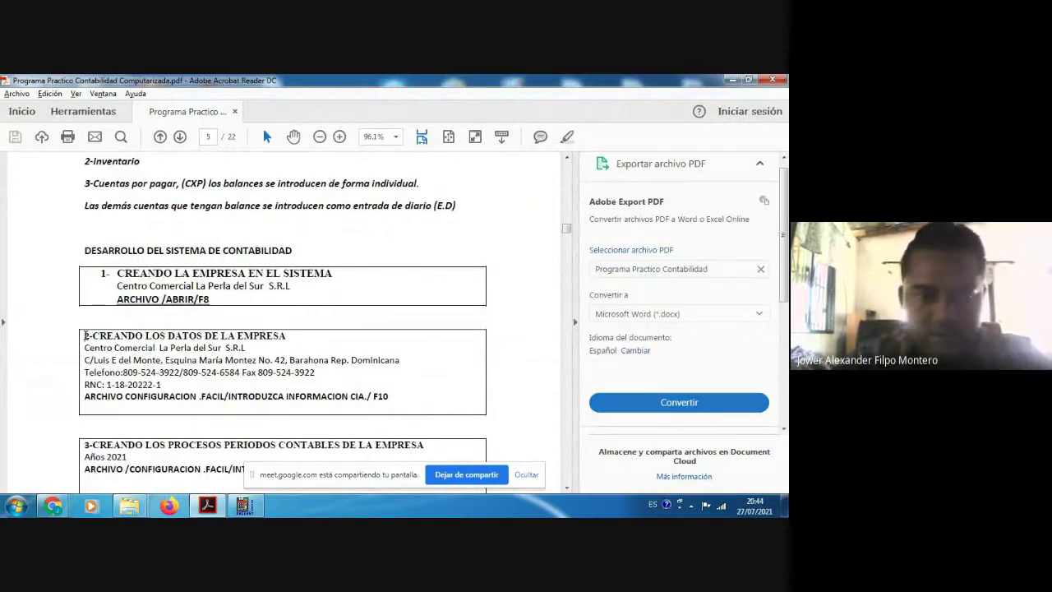
Step: Select the '2-CREANDO LOS DATOS DE LA EMPRESA' heading and return to DacEasy
{"action": "mouse_move", "coordinate": [85, 336]}
{"action": "left_mouse_down"}
{"action": "mouse_move", "coordinate": [275, 335]}
{"action": "mouse_move", "coordinate": [85, 335]}
{"action": "left_mouse_up"}
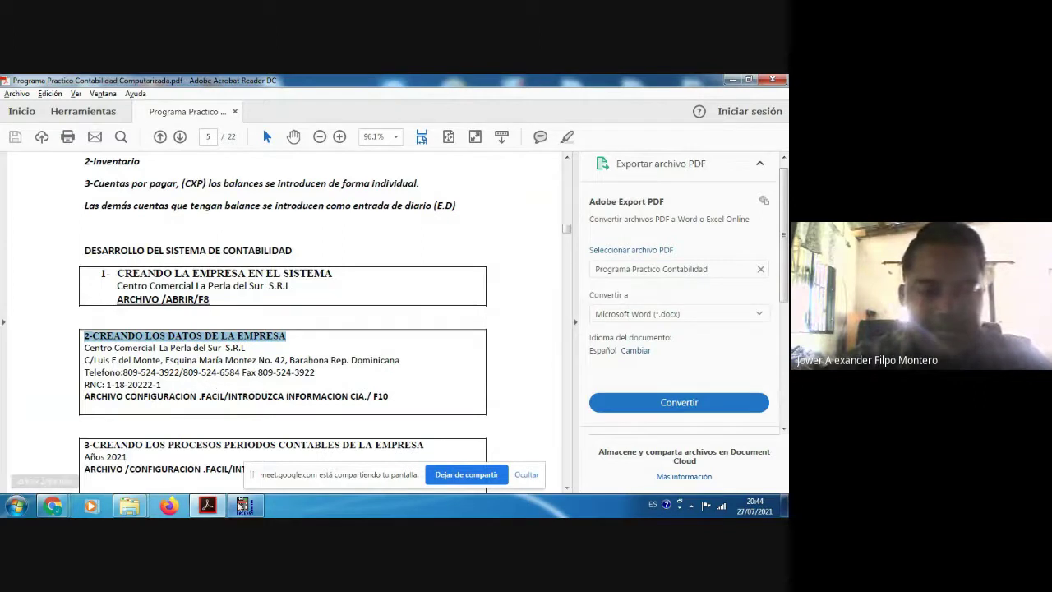
{"action": "mouse_move", "coordinate": [245, 507]}
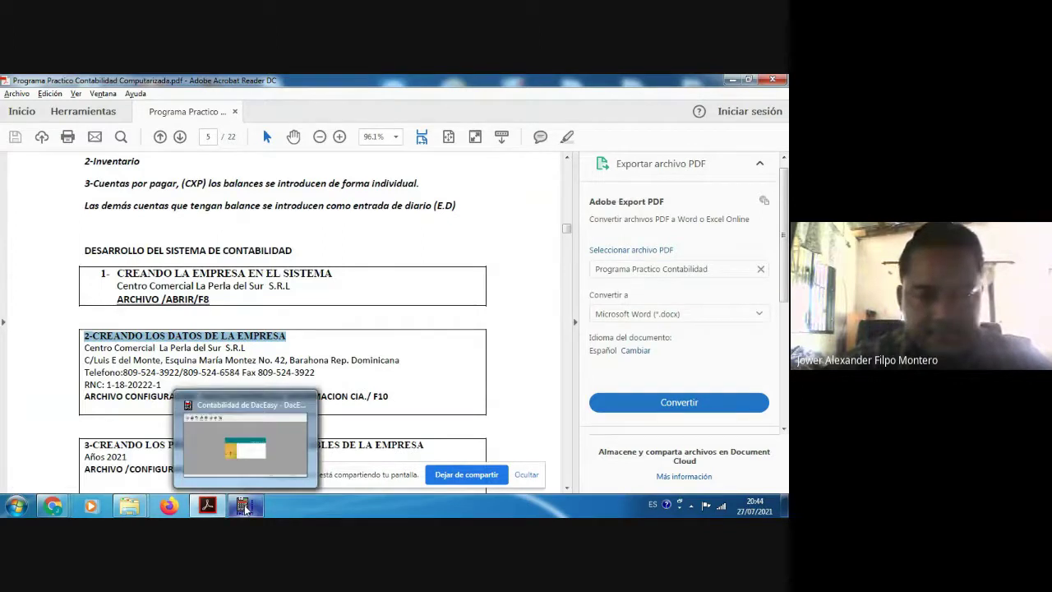
{"action": "left_click", "coordinate": [258, 443]}
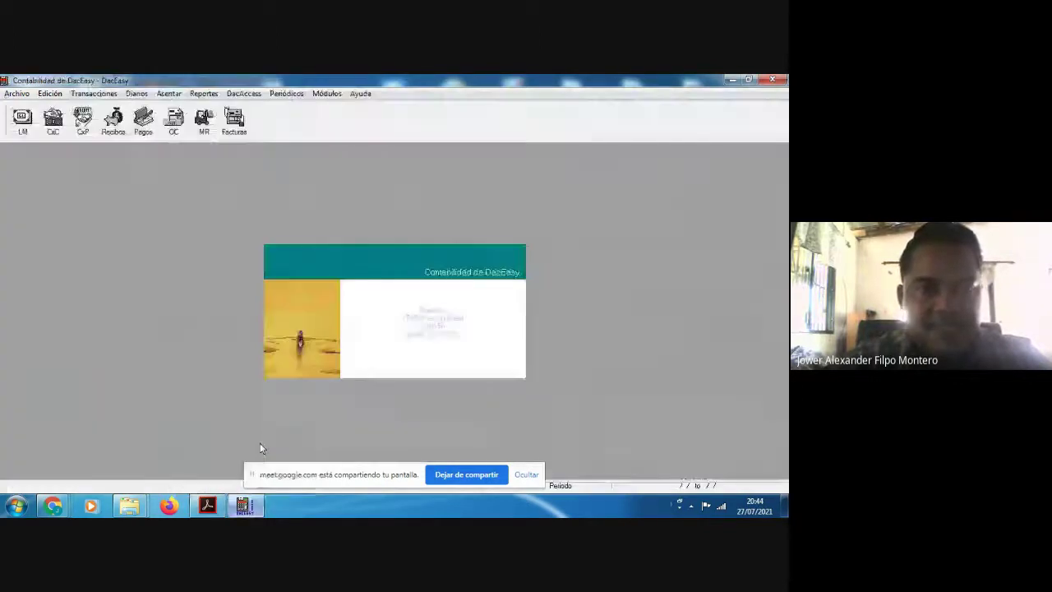
Step: In Configuración Fácil's company information form, enter the name CENTRO COMERCIAL LA PERLA DEL SUR, SRL
{"action": "left_click", "coordinate": [18, 95]}
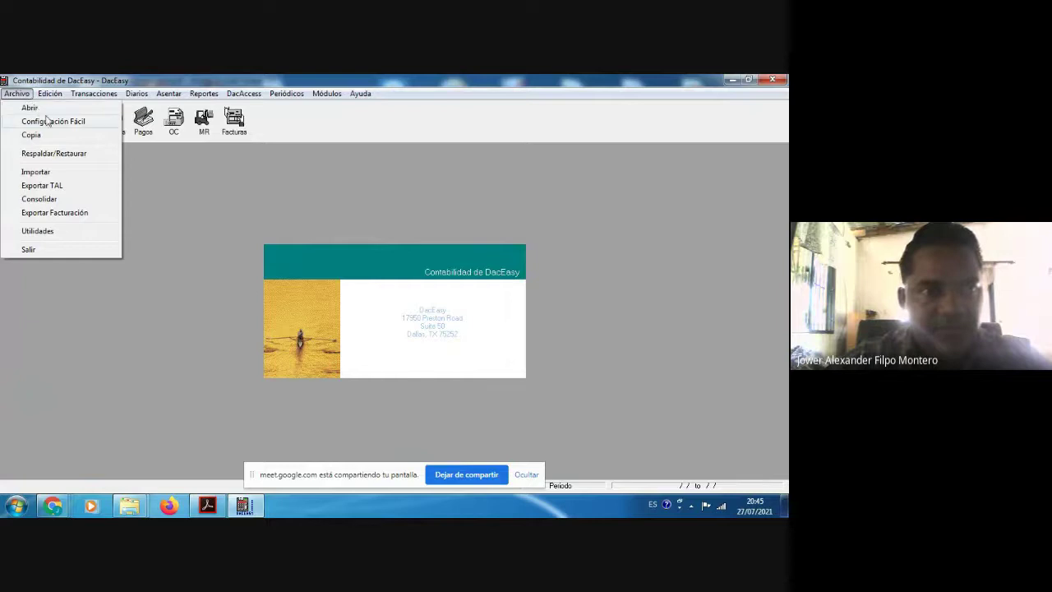
{"action": "left_click", "coordinate": [53, 121]}
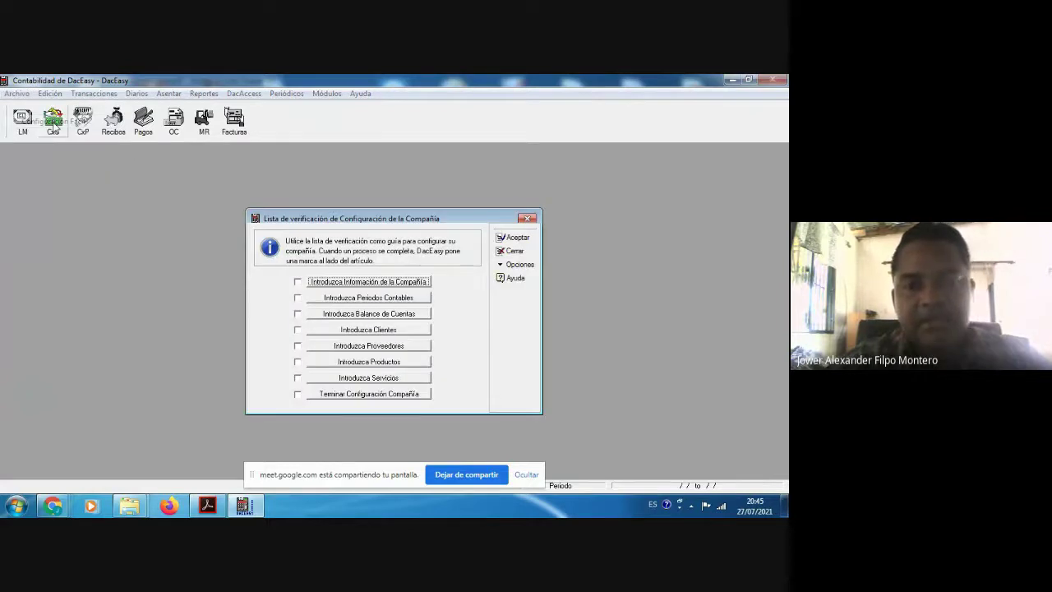
{"action": "left_click", "coordinate": [362, 282]}
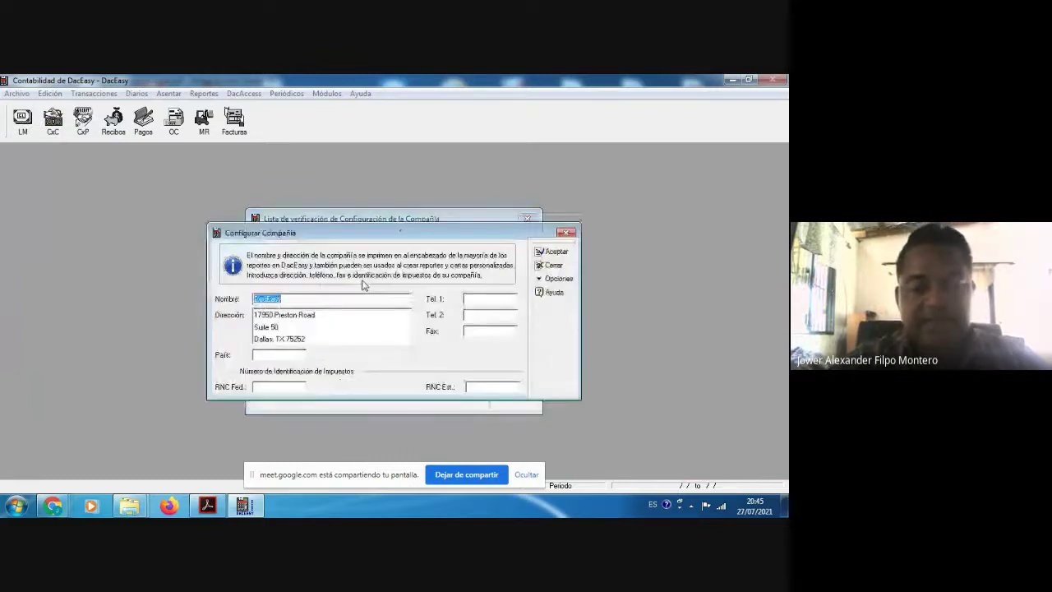
{"action": "type", "text": "CEN"}
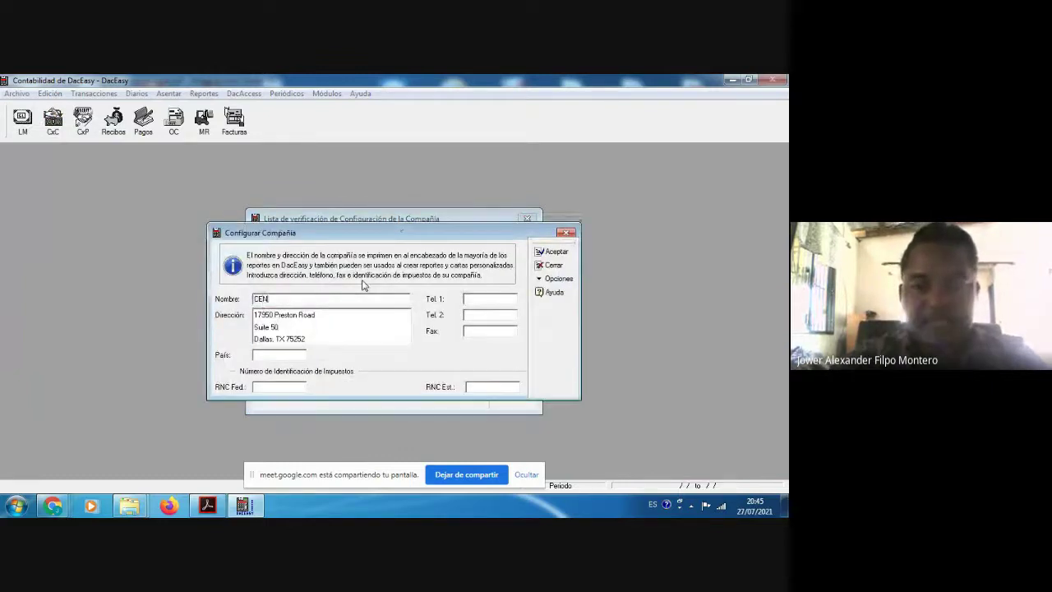
{"action": "type", "text": "TRO COMERCIA"}
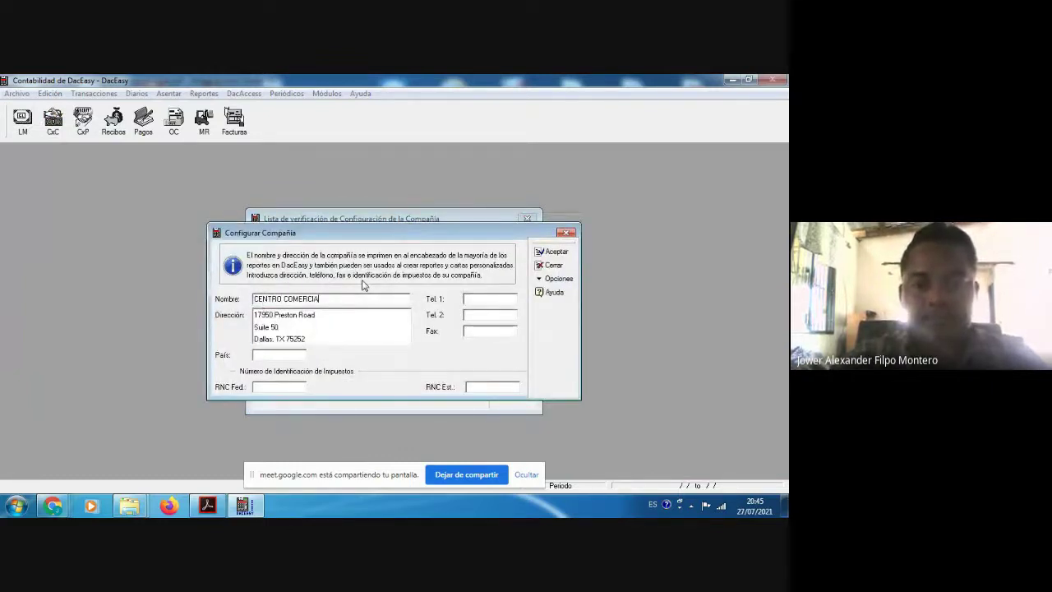
{"action": "type", "text": "L LA PER"}
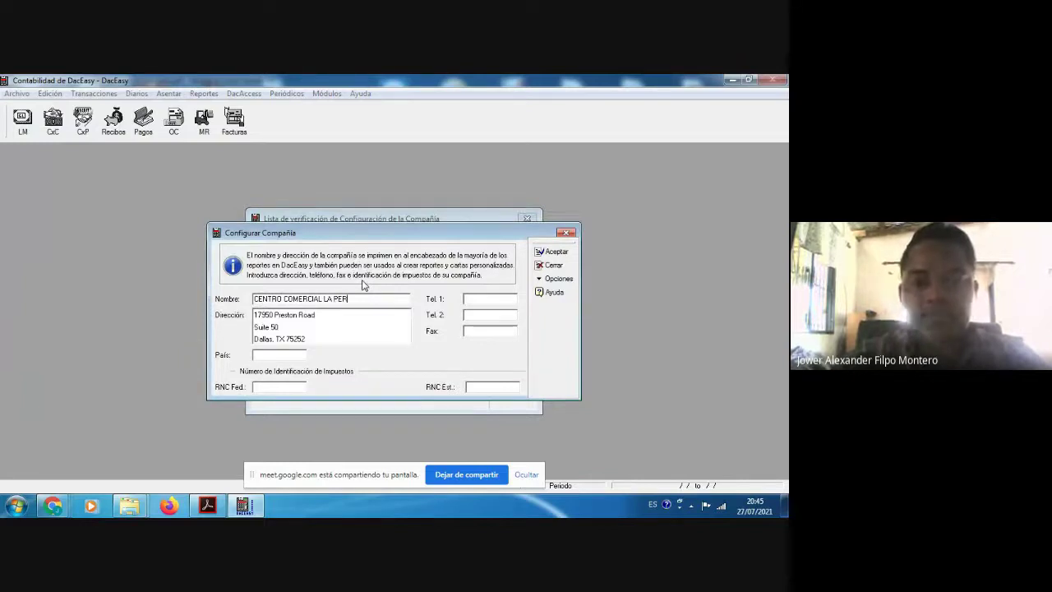
{"action": "type", "text": "LA DEL SUR, SRL"}
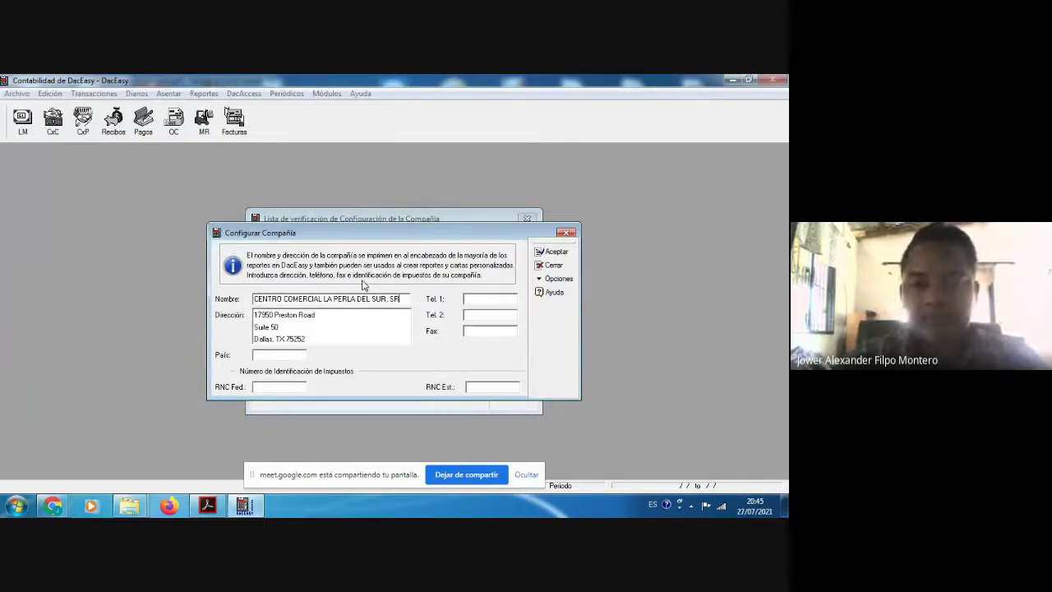
Step: Replace the sample street line with the company's street address from the PDF guide
{"action": "left_click", "coordinate": [345, 317]}
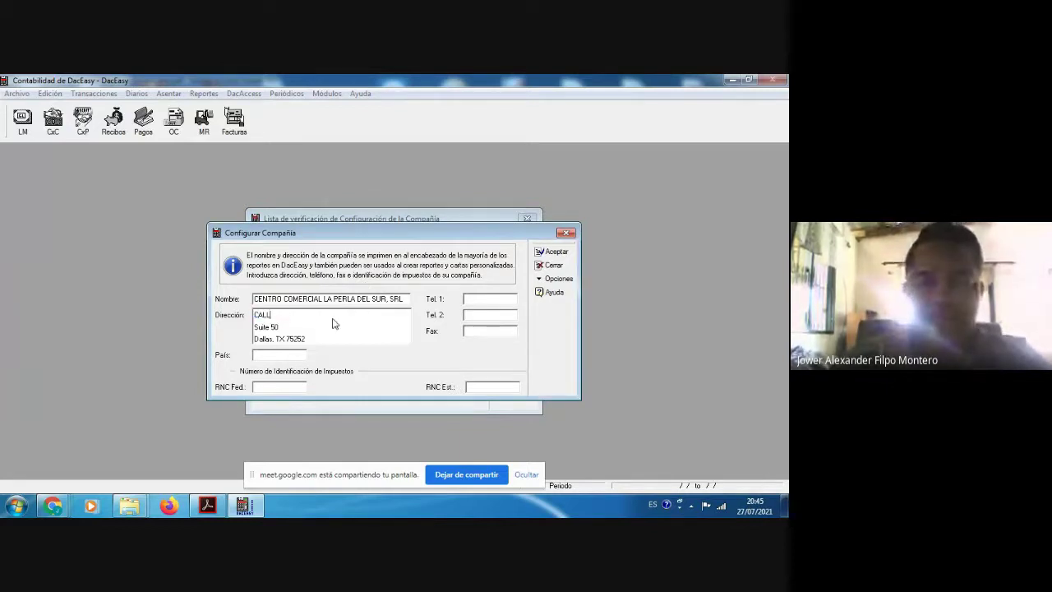
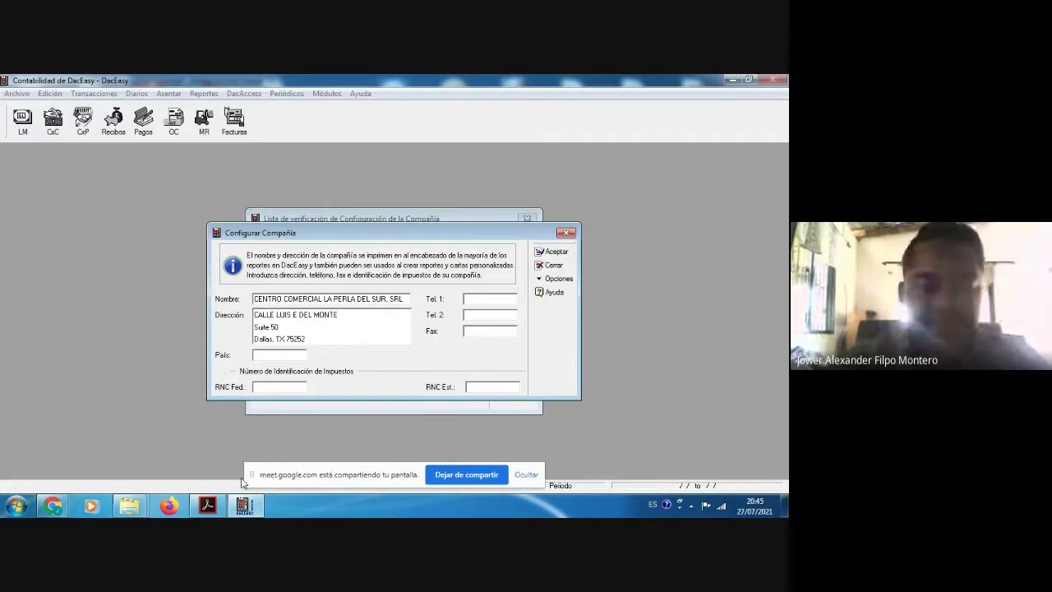
{"action": "left_click", "coordinate": [208, 507]}
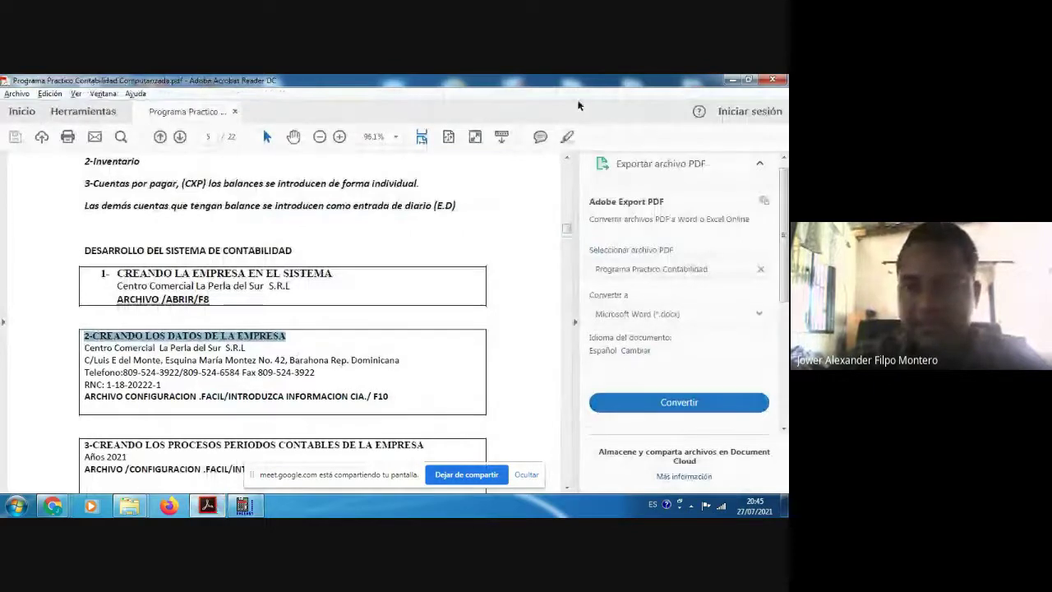
{"action": "left_click", "coordinate": [731, 80]}
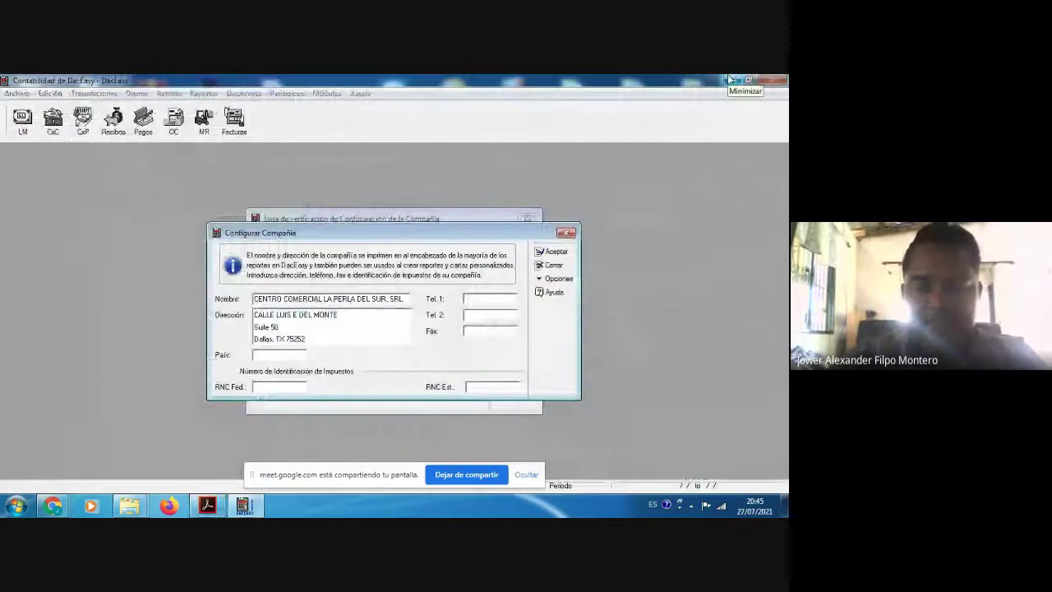
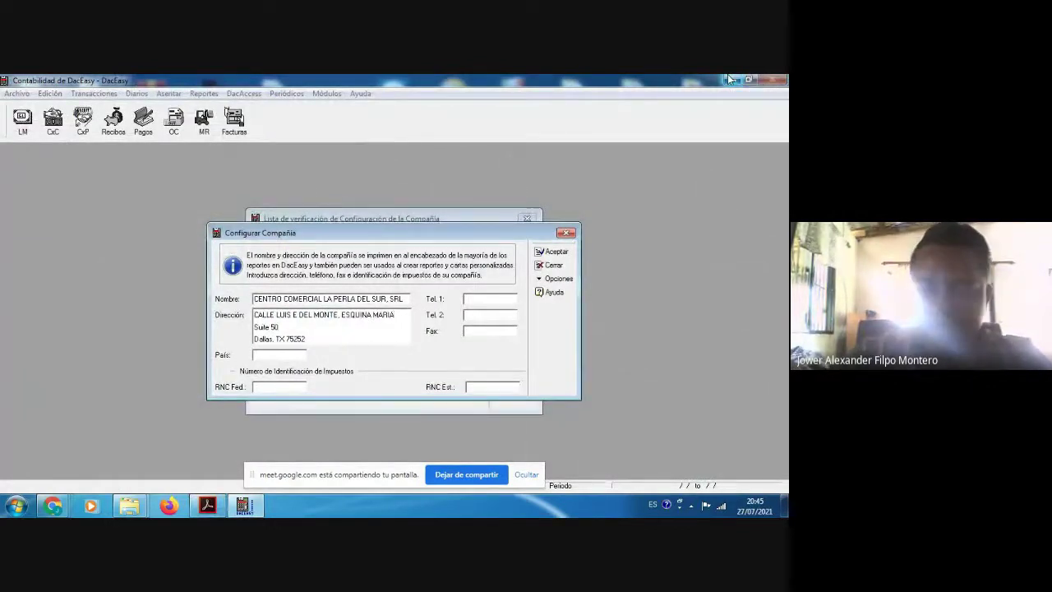
Step: Delete the sample Suite 50 and city/zip address lines
{"action": "key", "text": "Tab"}
{"action": "key", "text": "Tab"}
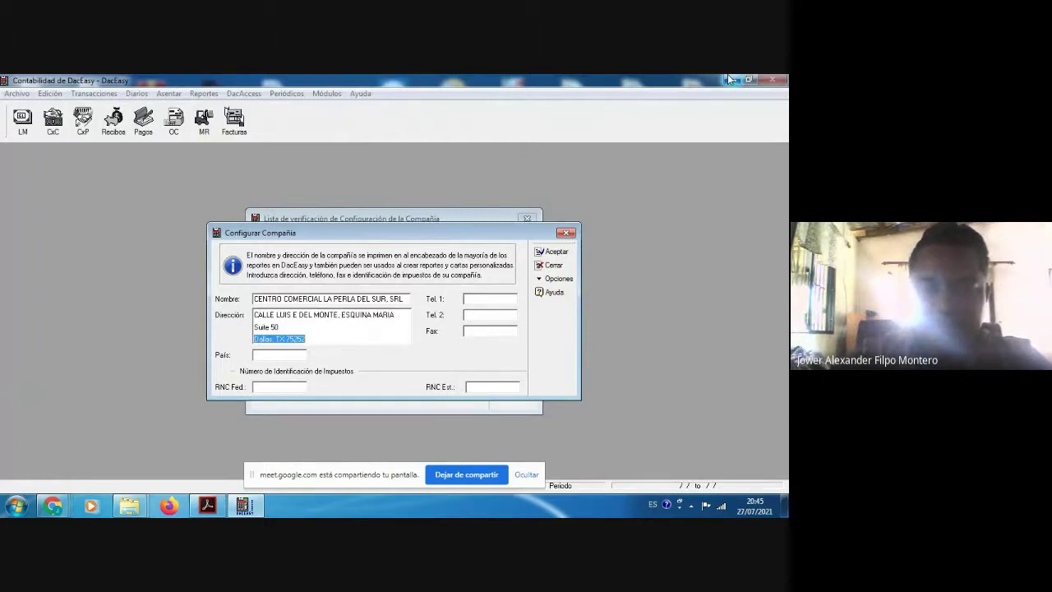
{"action": "key", "text": "shift+Tab"}
{"action": "key", "text": "Delete"}
{"action": "key", "text": "Tab"}
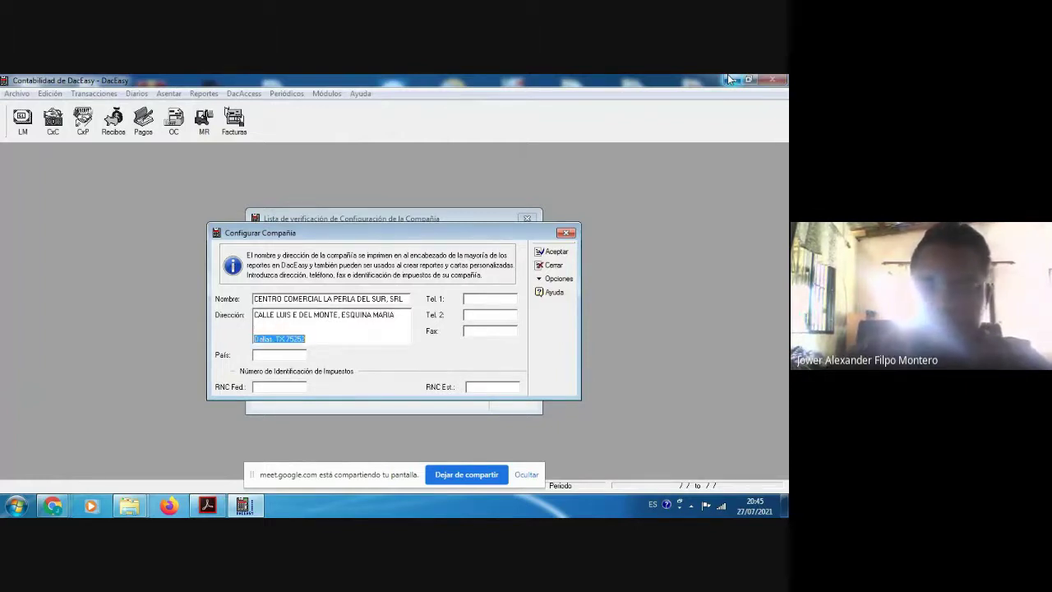
{"action": "key", "text": "Delete"}
{"action": "key", "text": "shift+Tab"}
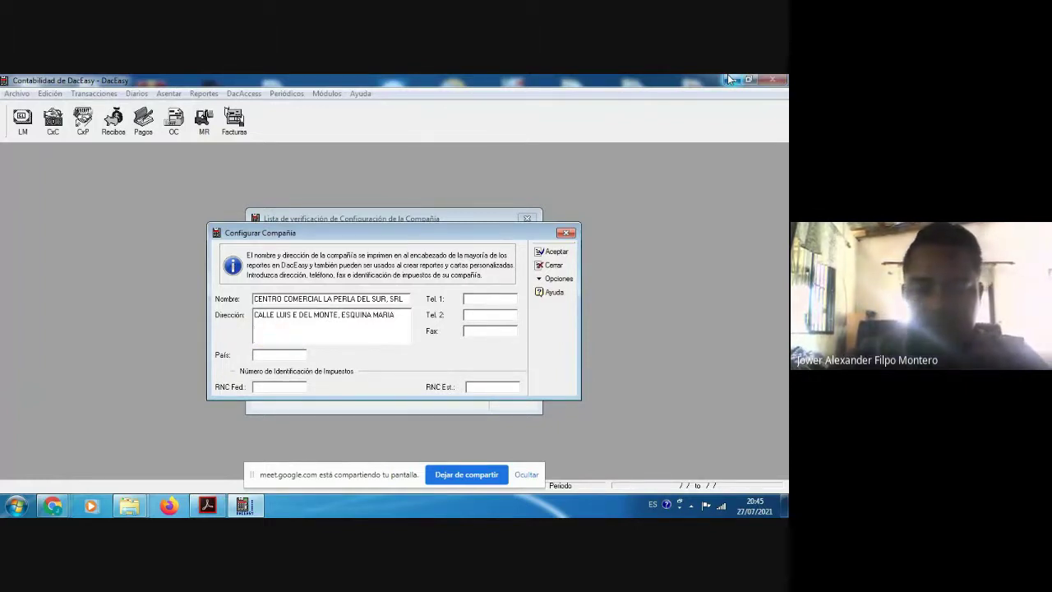
{"action": "type", "text": "EL "}
{"action": "type", "text": "M"}
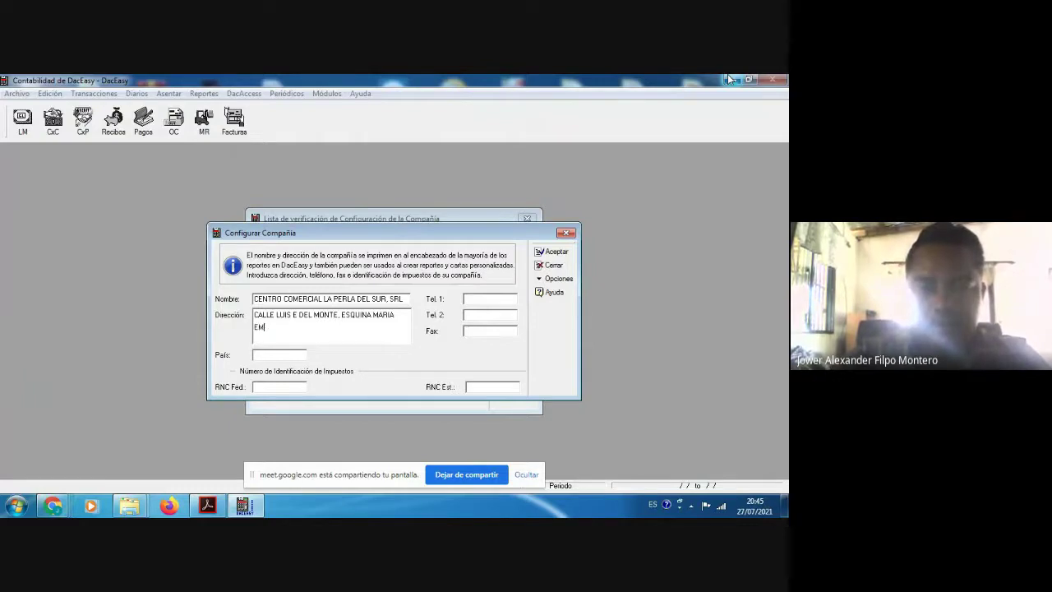
{"action": "key", "text": "BackSpace"}
{"action": "key", "text": "BackSpace"}
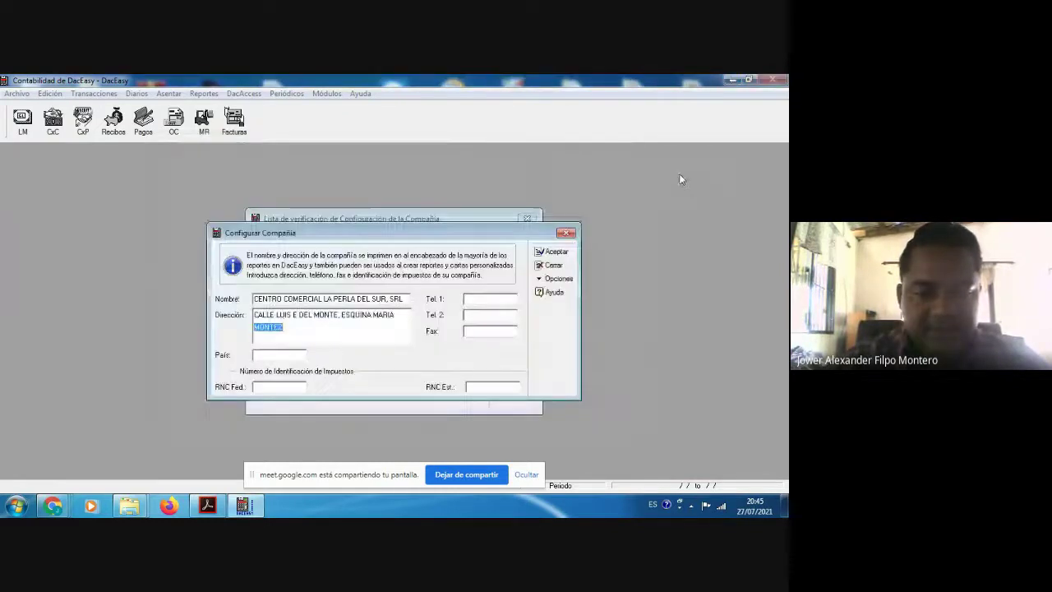
Step: Finish the street address with the house number, checking it against the PDF guide
{"action": "left_click", "coordinate": [206, 506]}
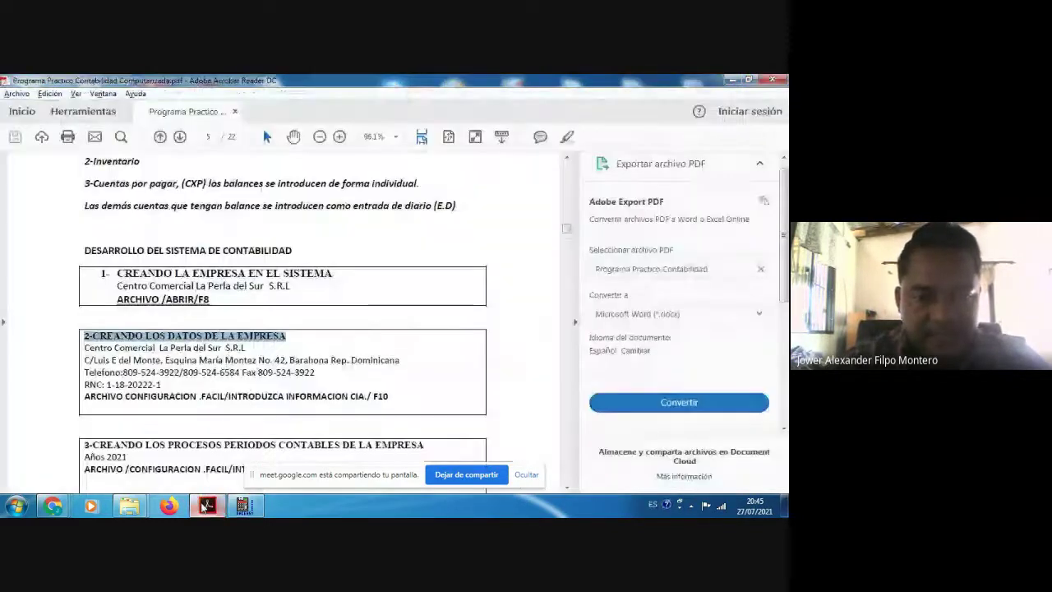
{"action": "key", "text": "alt+Tab"}
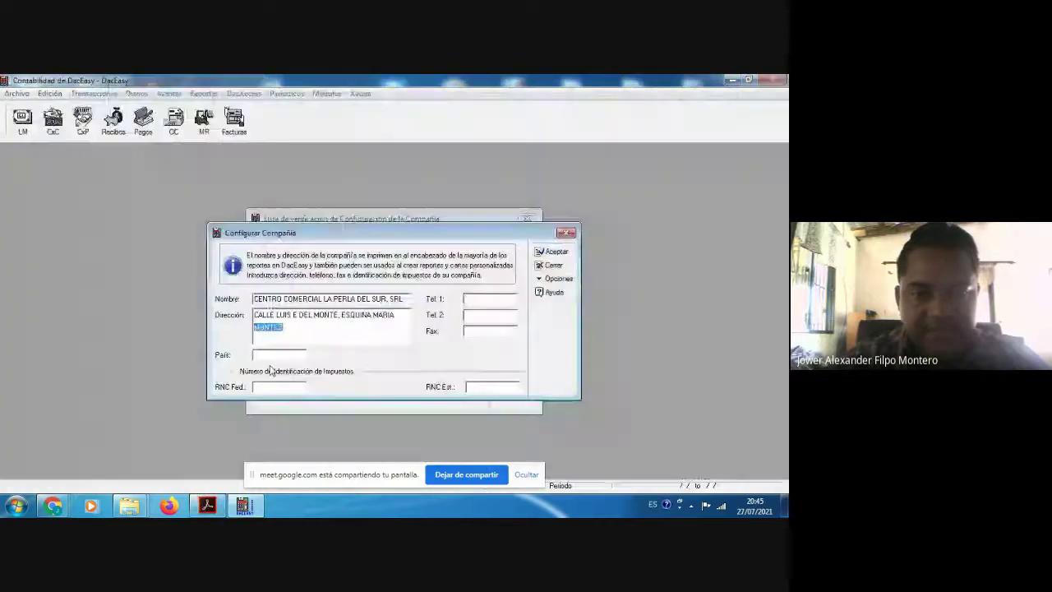
{"action": "left_click", "coordinate": [295, 326]}
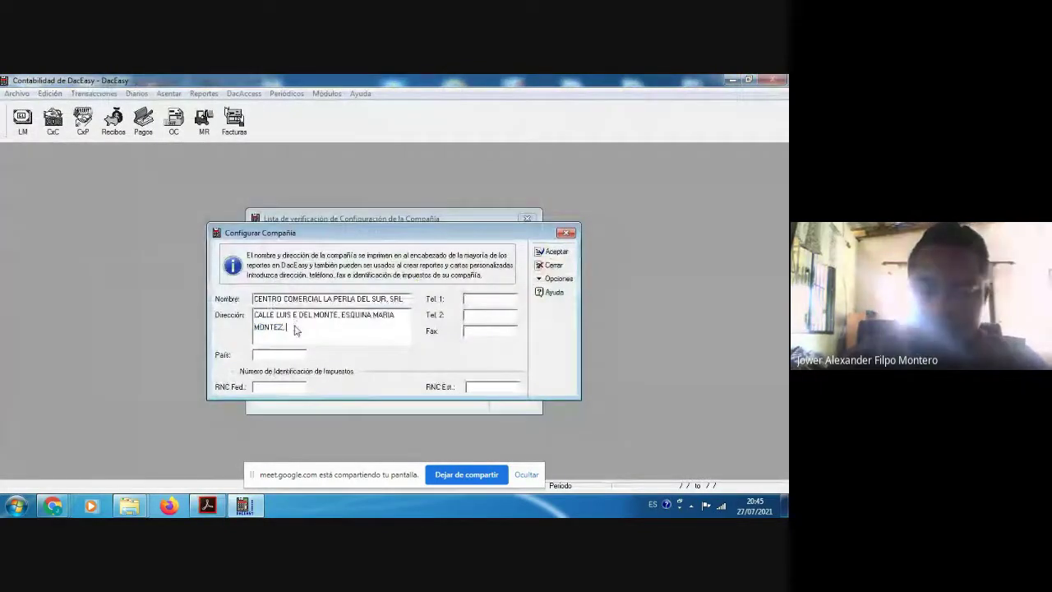
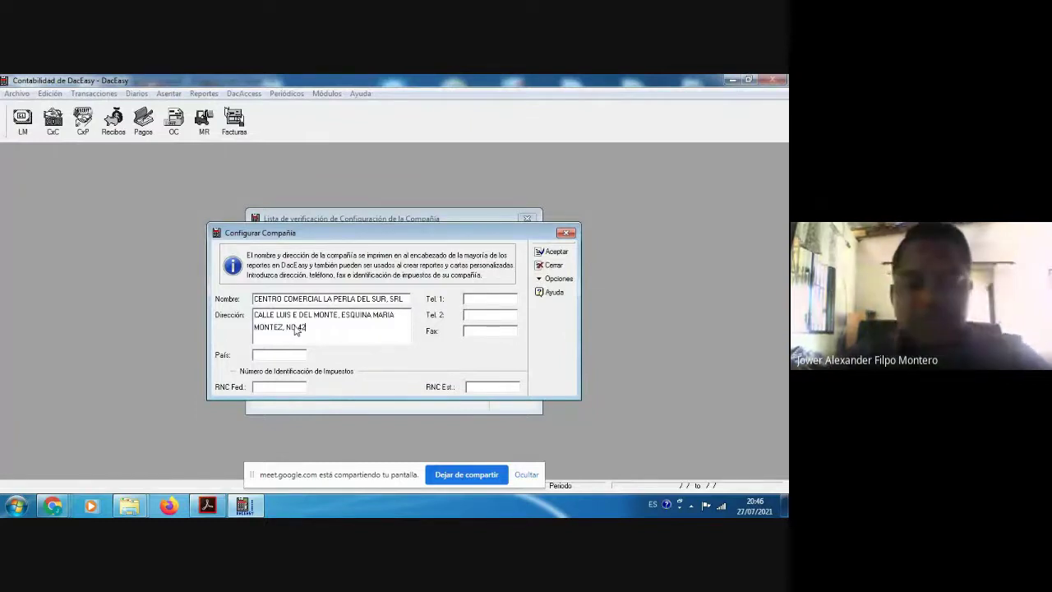
{"action": "key", "text": "alt+Tab"}
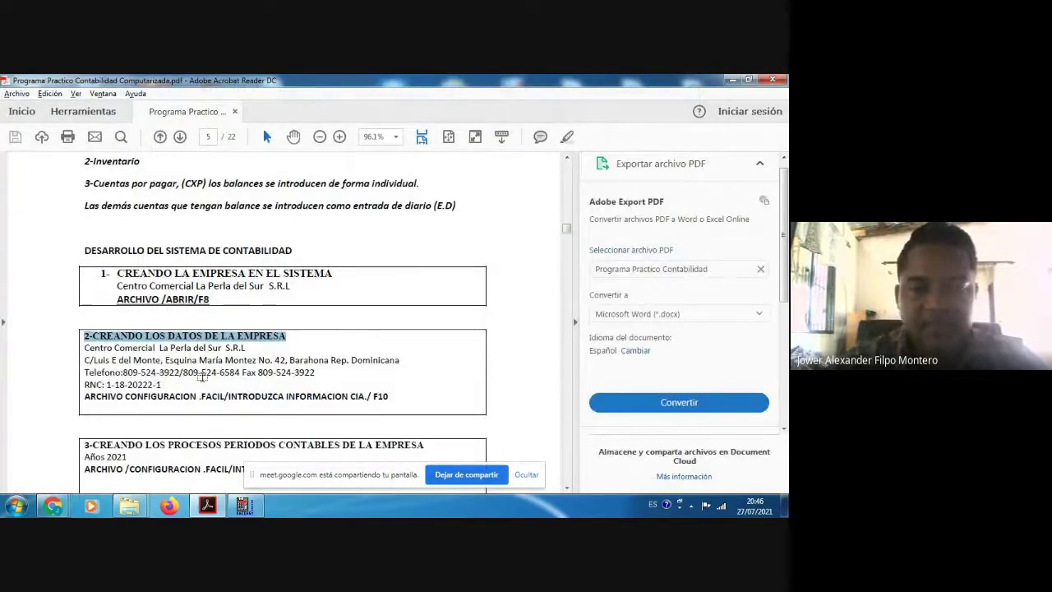
{"action": "key", "text": "alt+Tab"}
Step: Enter the company's two phone numbers in Tel. 1 and Tel. 2
{"action": "left_click", "coordinate": [467, 300]}
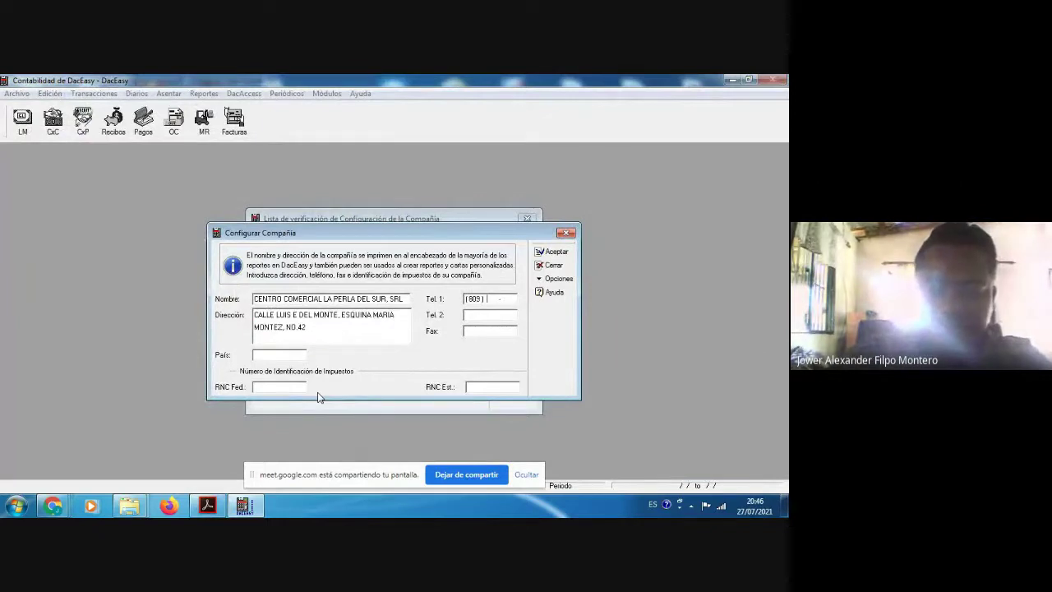
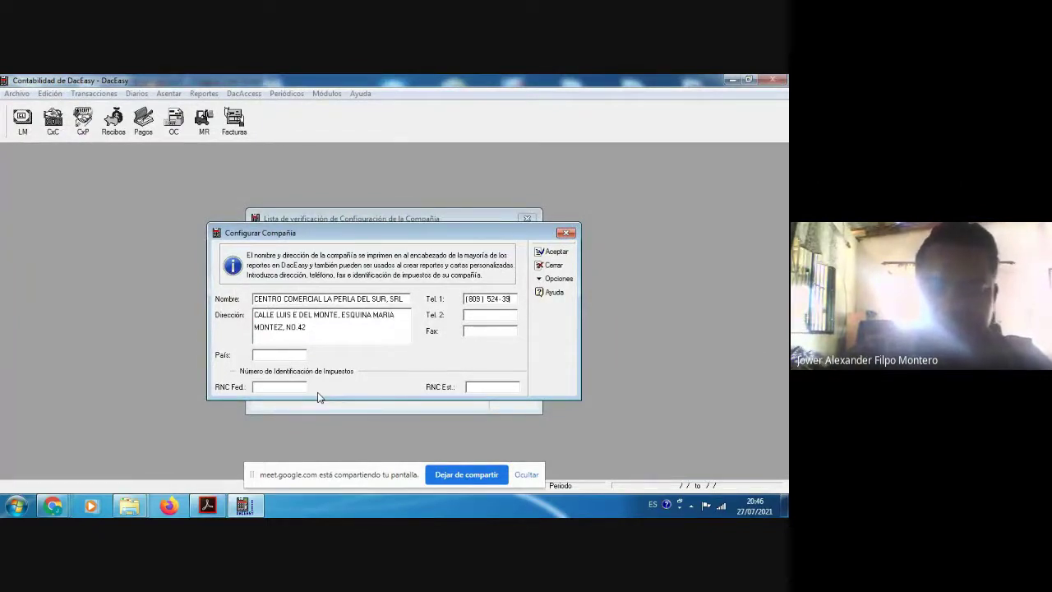
{"action": "key", "text": "Tab"}
{"action": "key", "text": "alt+Tab"}
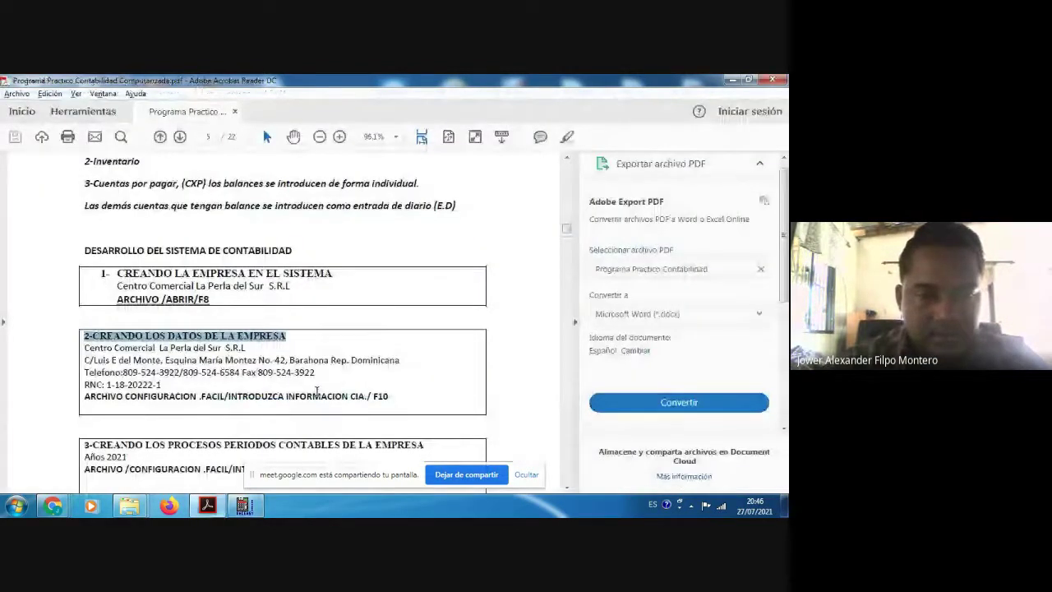
{"action": "key", "text": "alt+Tab"}
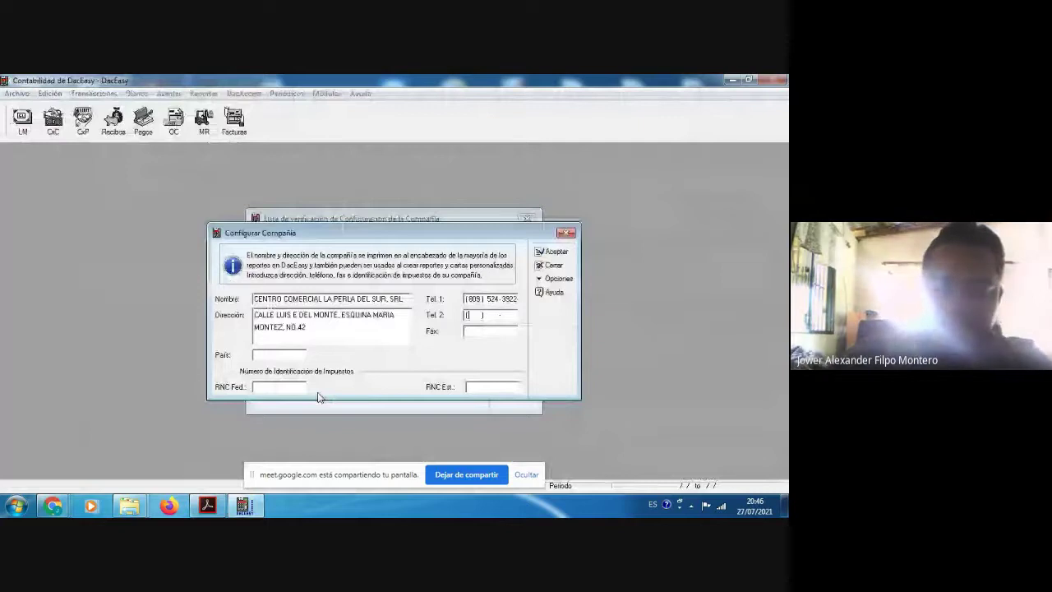
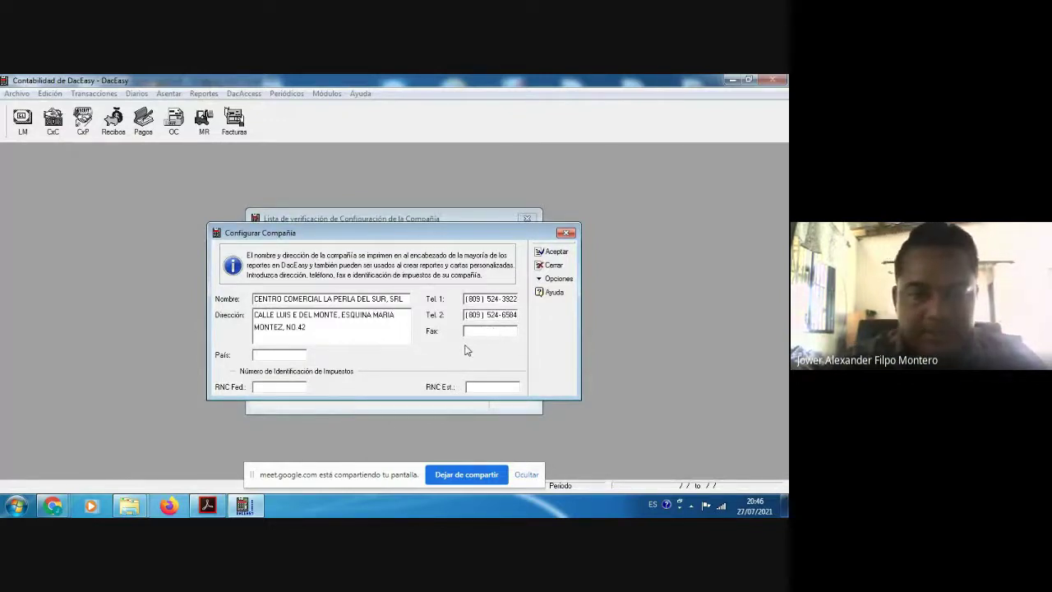
Step: Set the country to RD and look up the tax ID in the practice PDF
{"action": "left_click", "coordinate": [258, 357]}
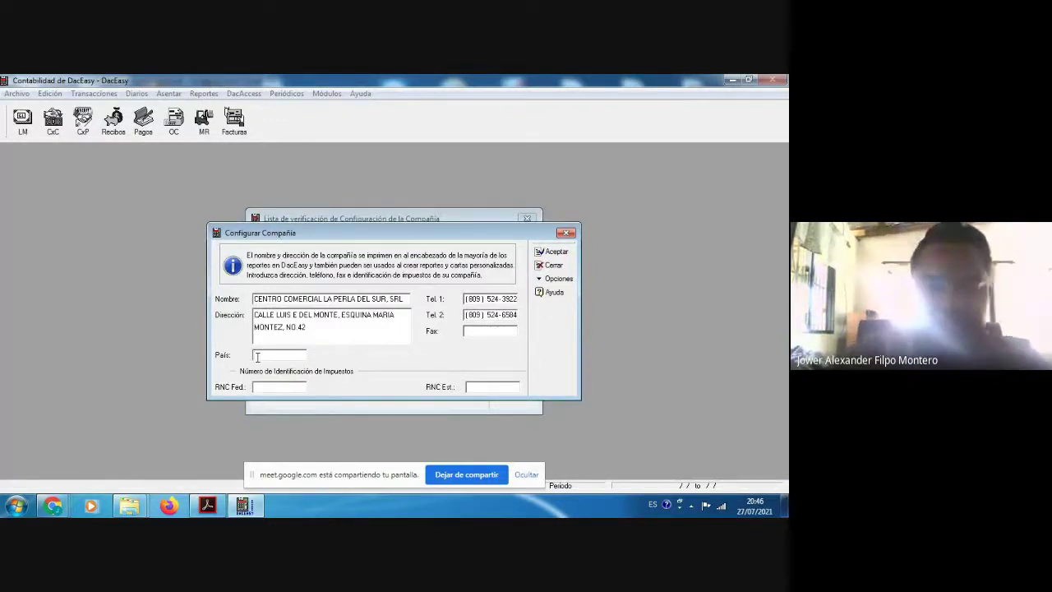
{"action": "type", "text": "RD"}
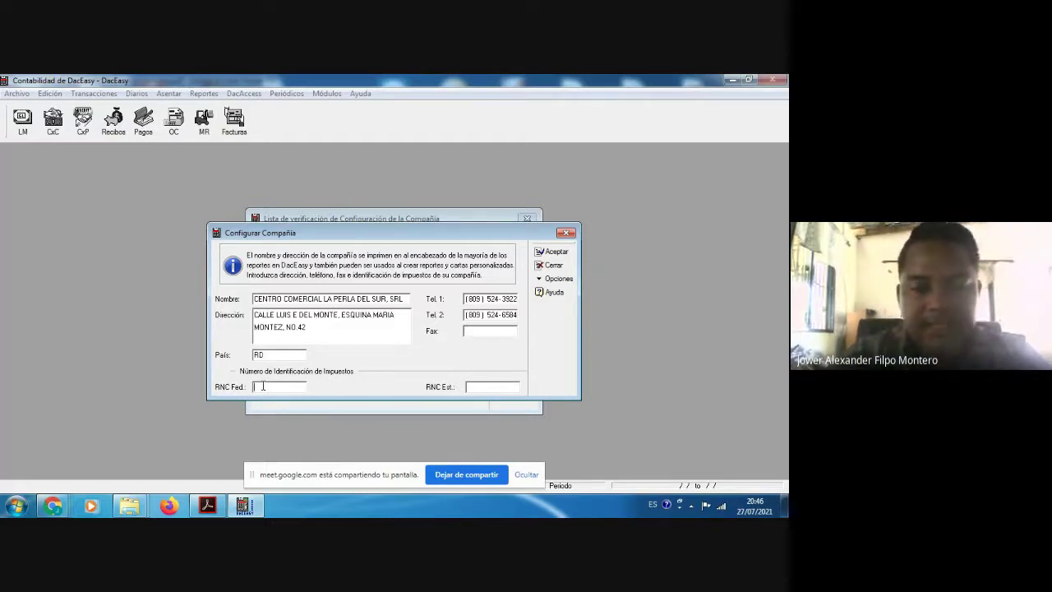
{"action": "key", "text": "alt+Tab"}
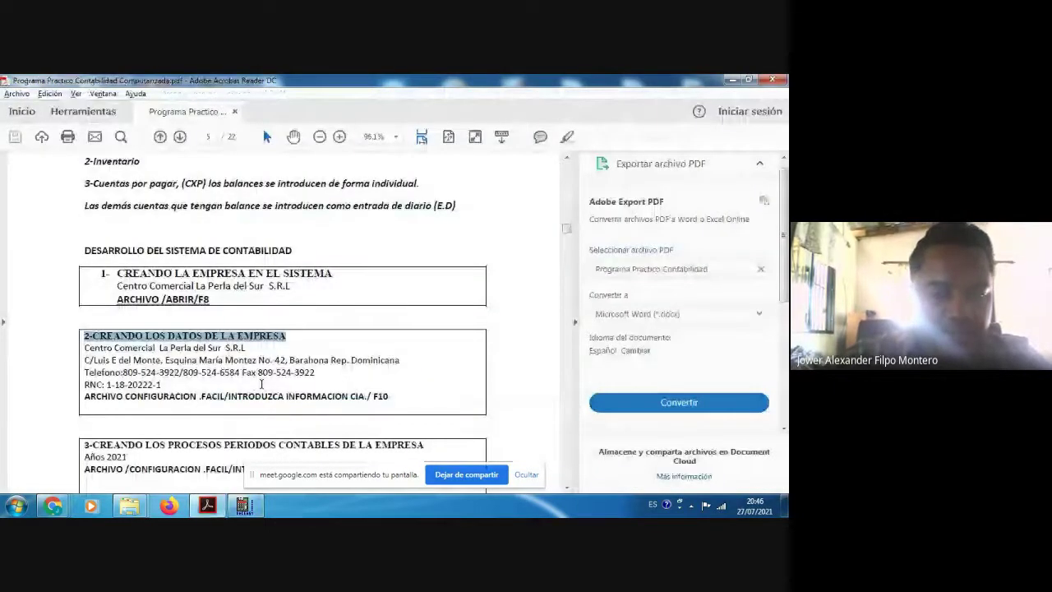
{"action": "key", "text": "alt+Tab"}
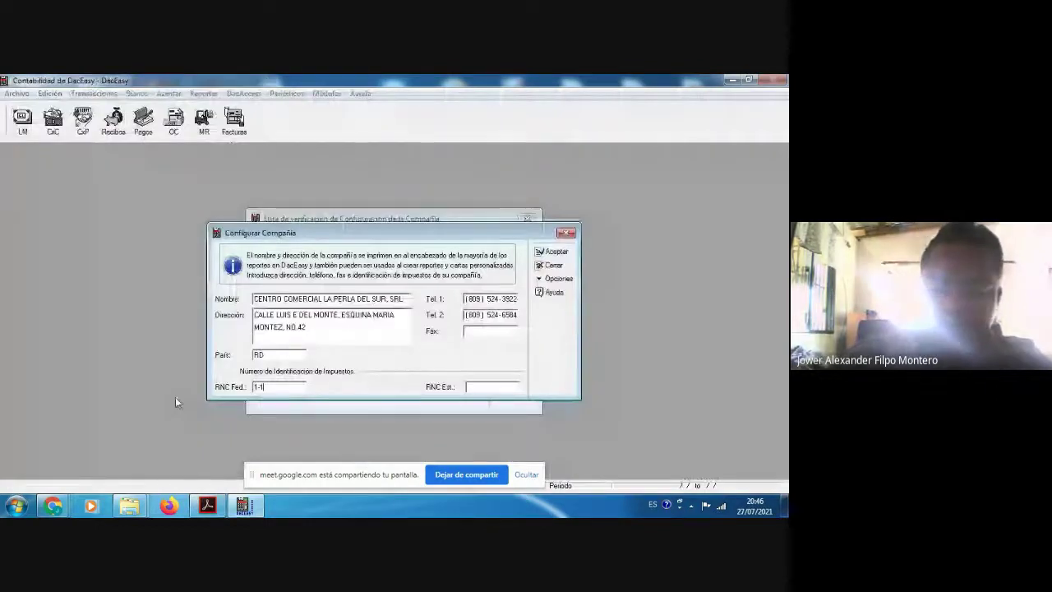
{"action": "key", "text": "alt+Tab"}
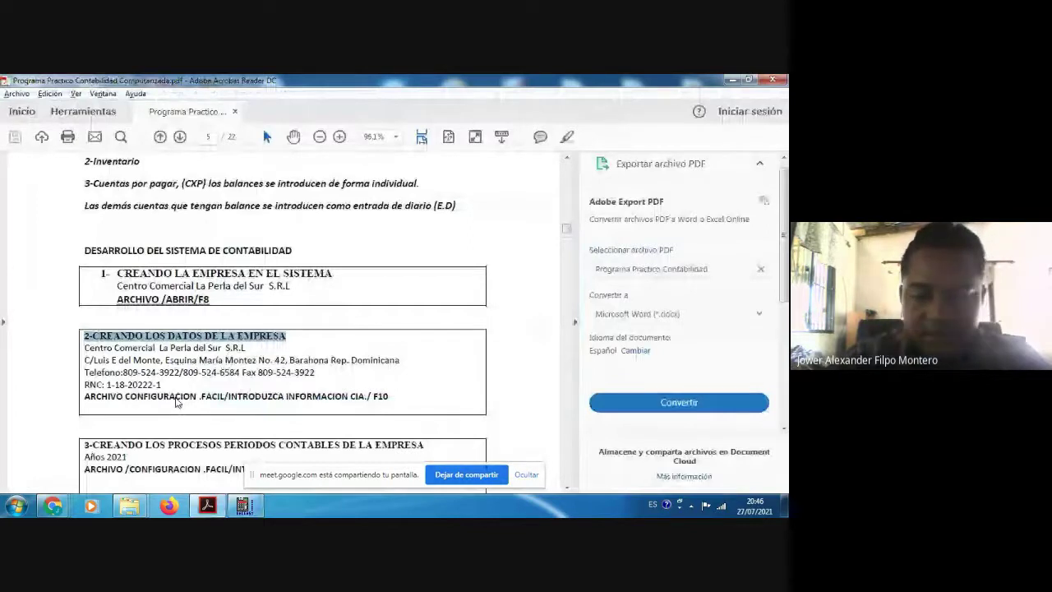
{"action": "key", "text": "alt+Tab"}
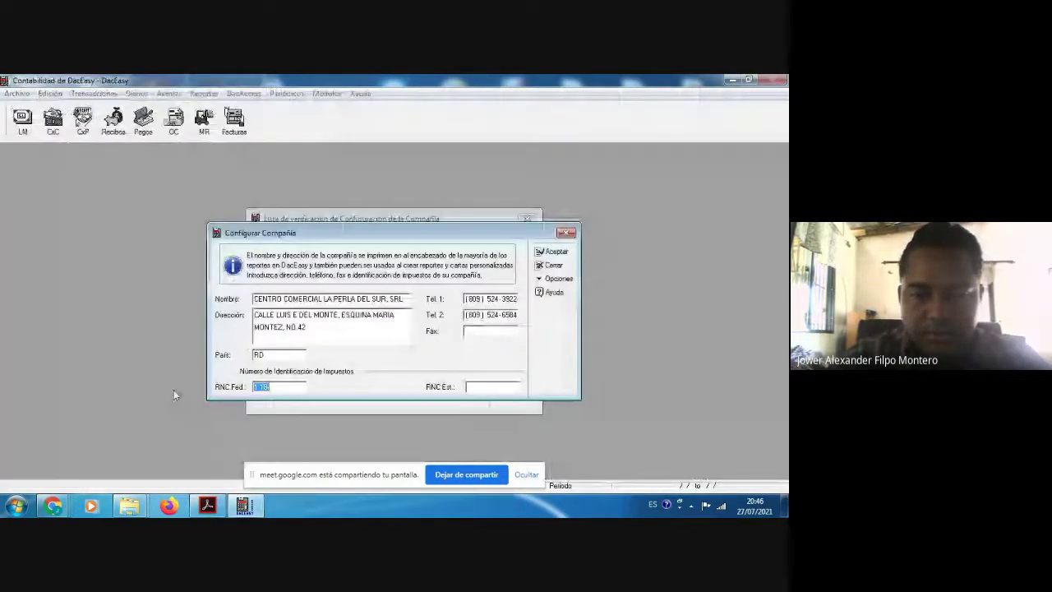
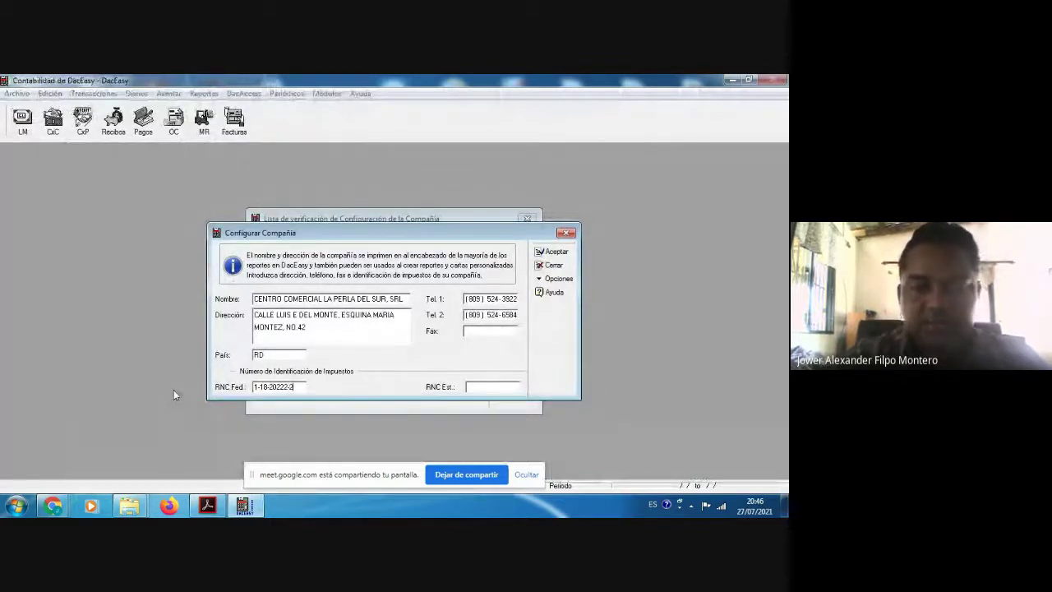
Step: Enter the company's federal RNC tax ID and submit the company information
{"action": "key", "text": "alt+Tab"}
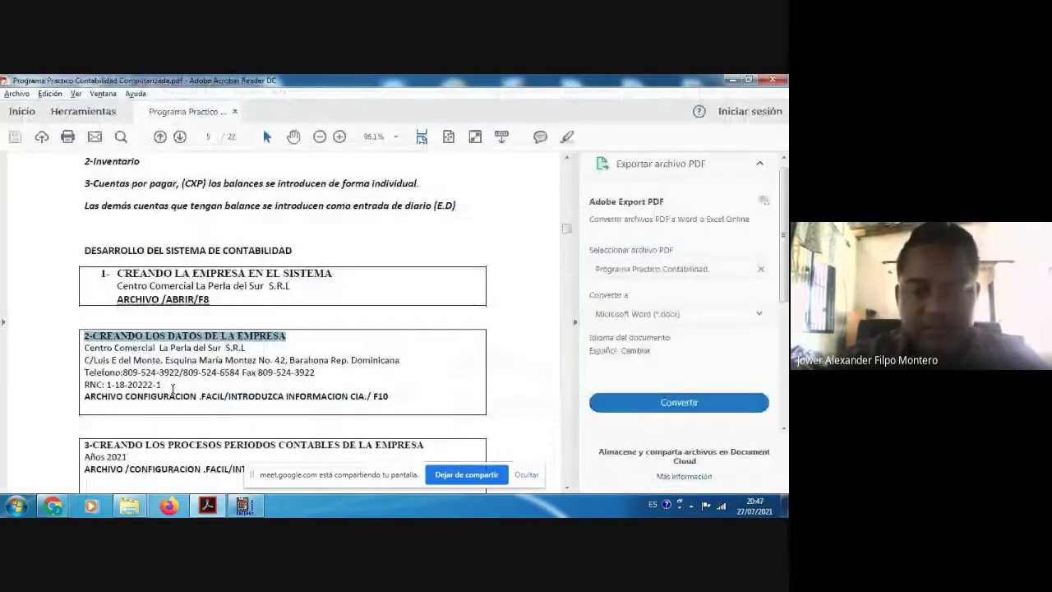
{"action": "key", "text": "alt+Tab"}
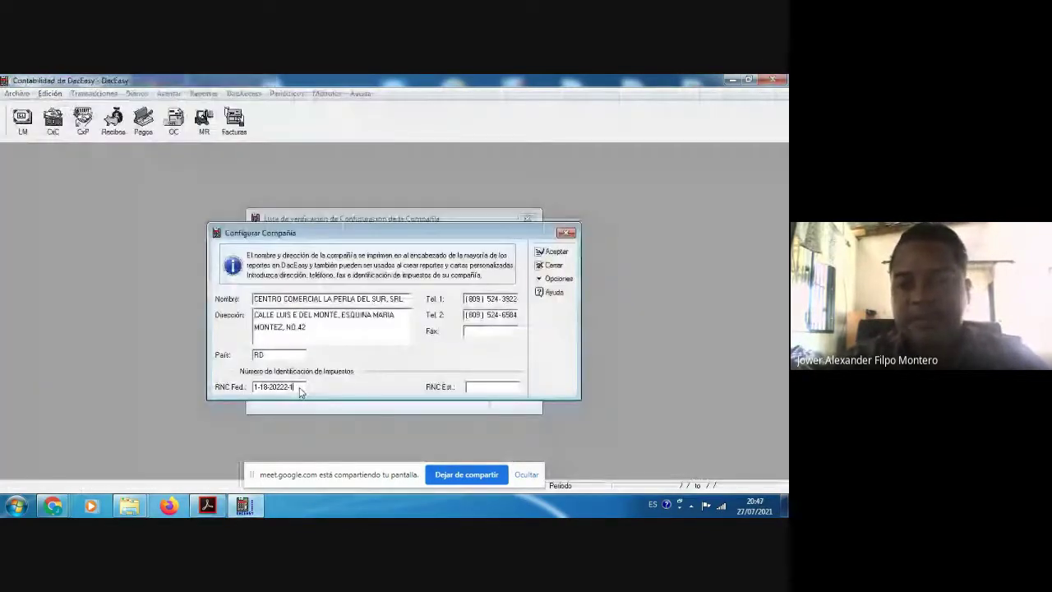
{"action": "left_click", "coordinate": [547, 254]}
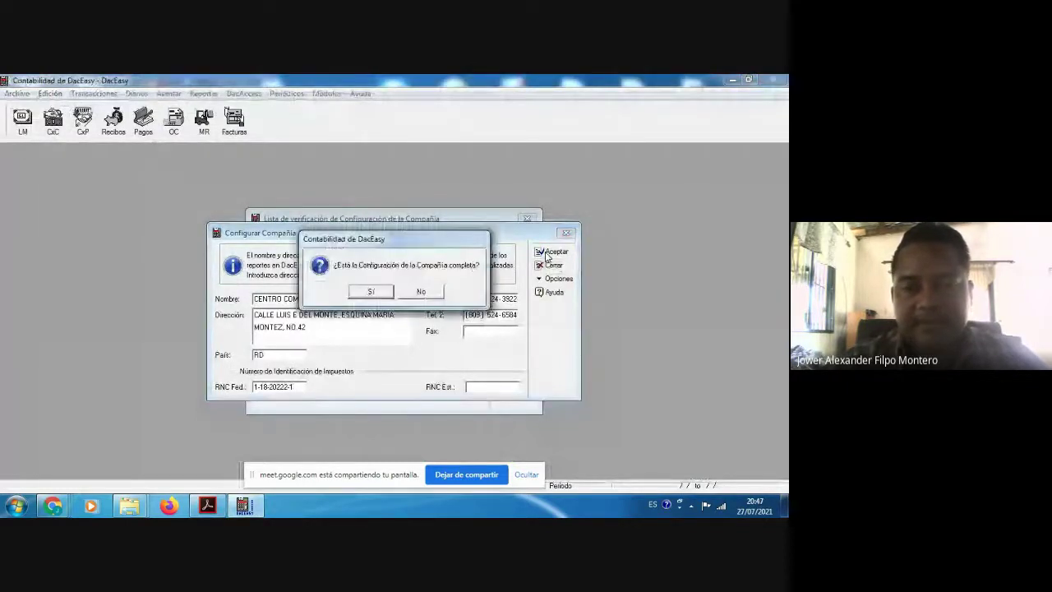
{"action": "left_click", "coordinate": [372, 293]}
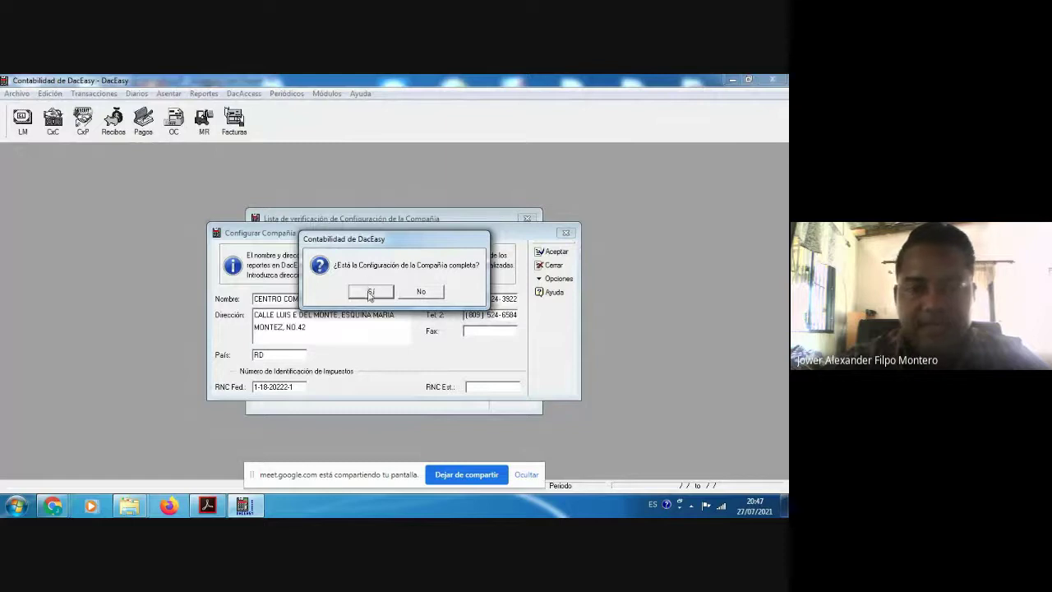
Step: Confirm setup is complete, close the Lista de verificación checklist, and close DacEasy's main window
{"action": "left_click", "coordinate": [371, 292]}
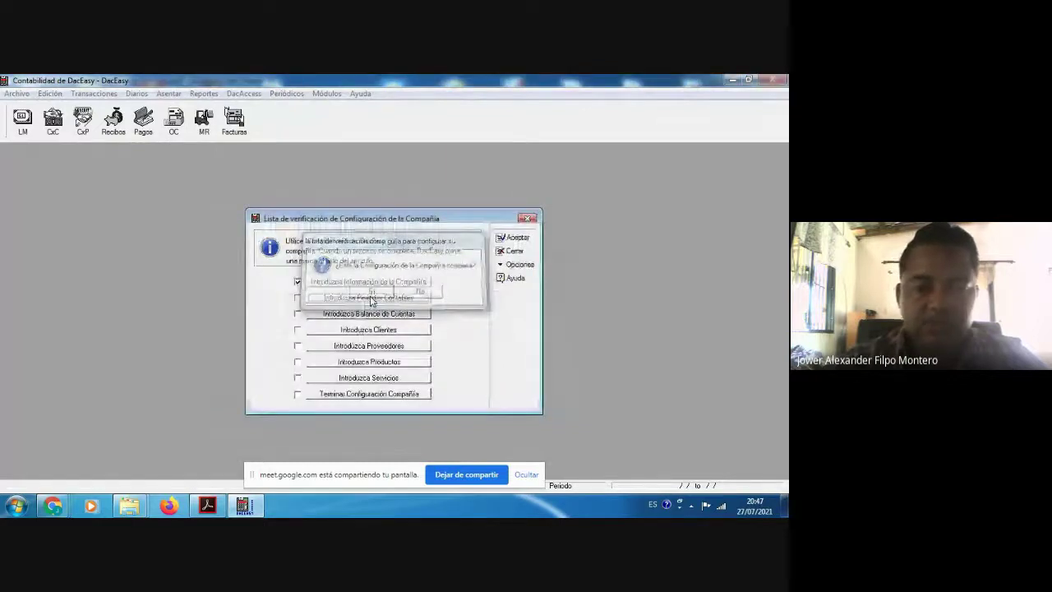
{"action": "left_click", "coordinate": [208, 507]}
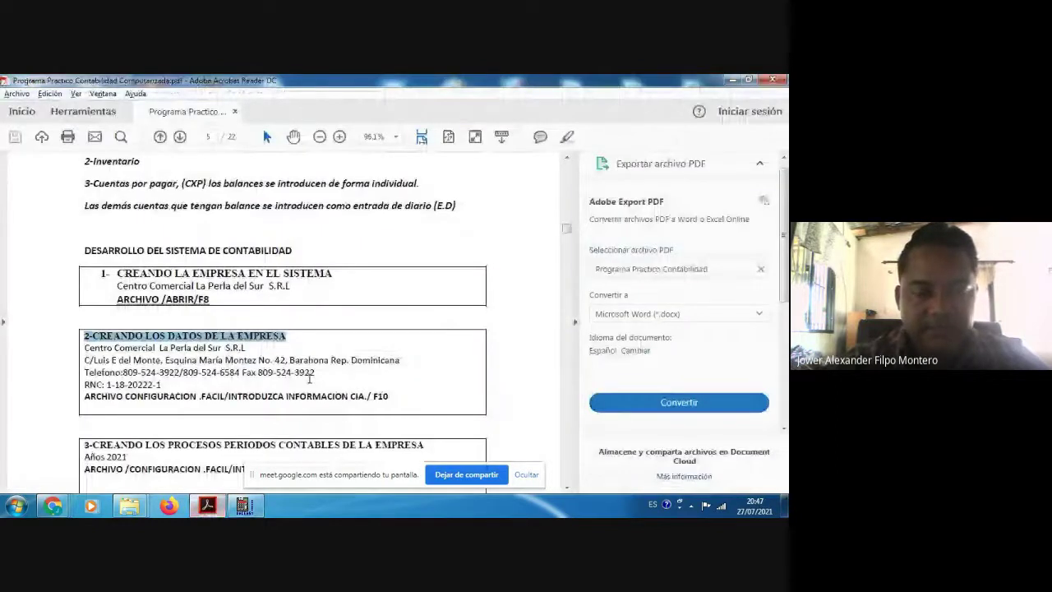
{"action": "key", "text": "alt+Tab"}
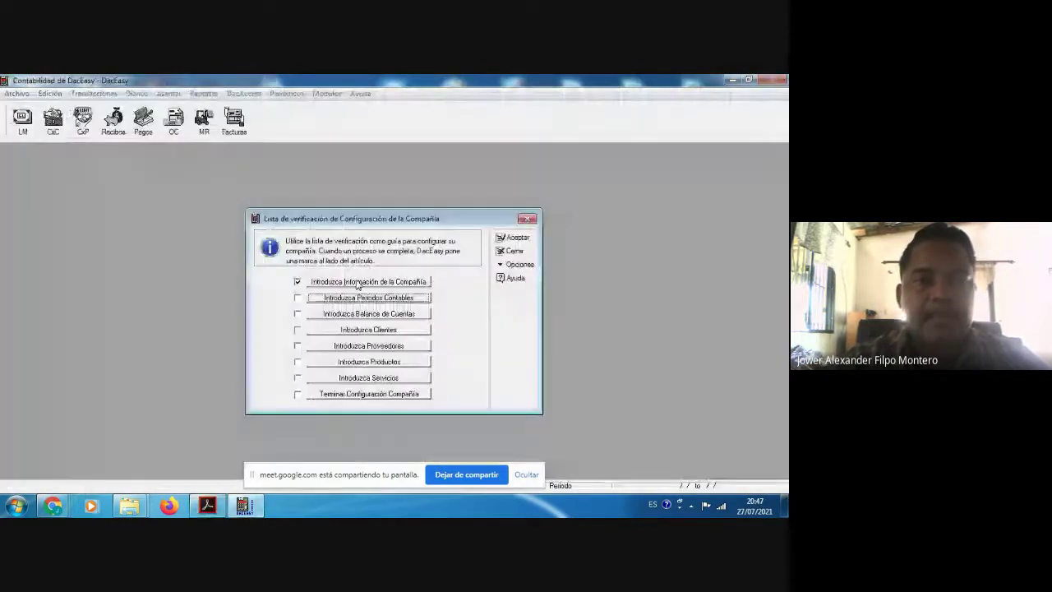
{"action": "left_click", "coordinate": [527, 220]}
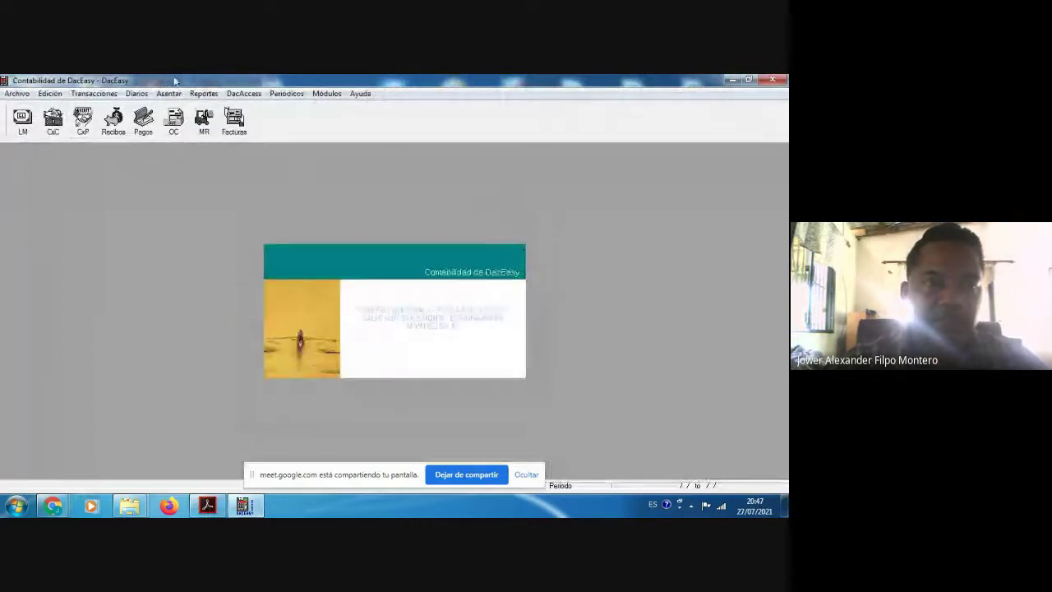
{"action": "left_click", "coordinate": [772, 79]}
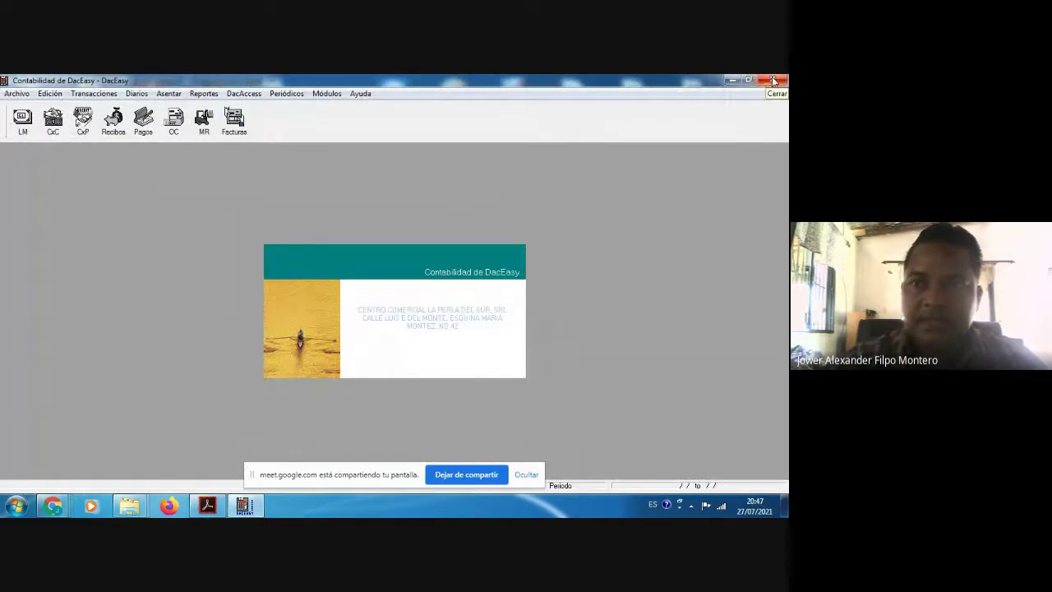
Step: Confirm exiting, relaunch DacEasy from the Start menu, and bring the practice PDF forward
{"action": "left_click", "coordinate": [369, 291]}
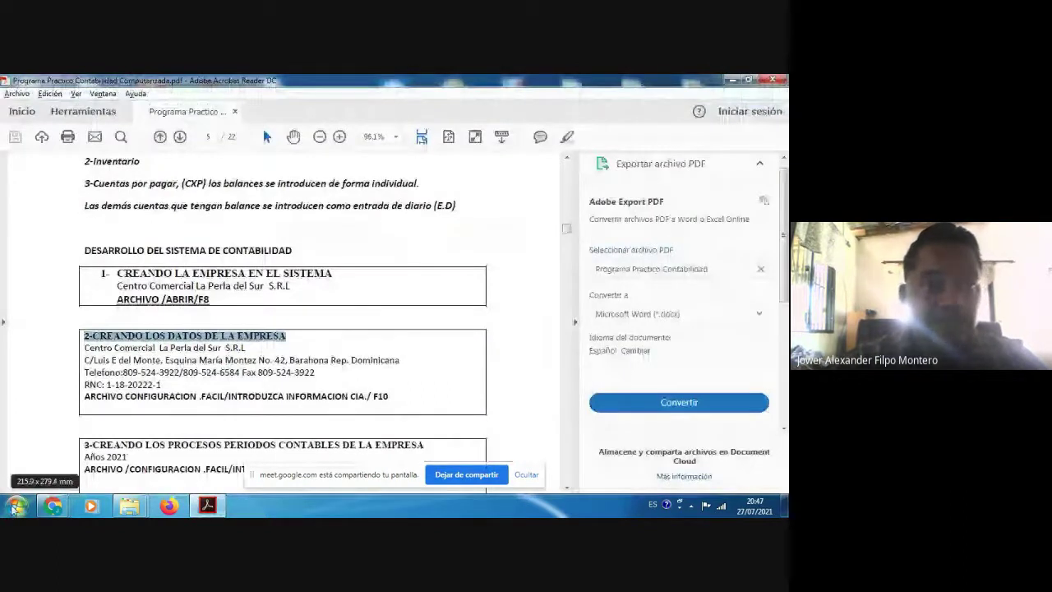
{"action": "left_click", "coordinate": [16, 507]}
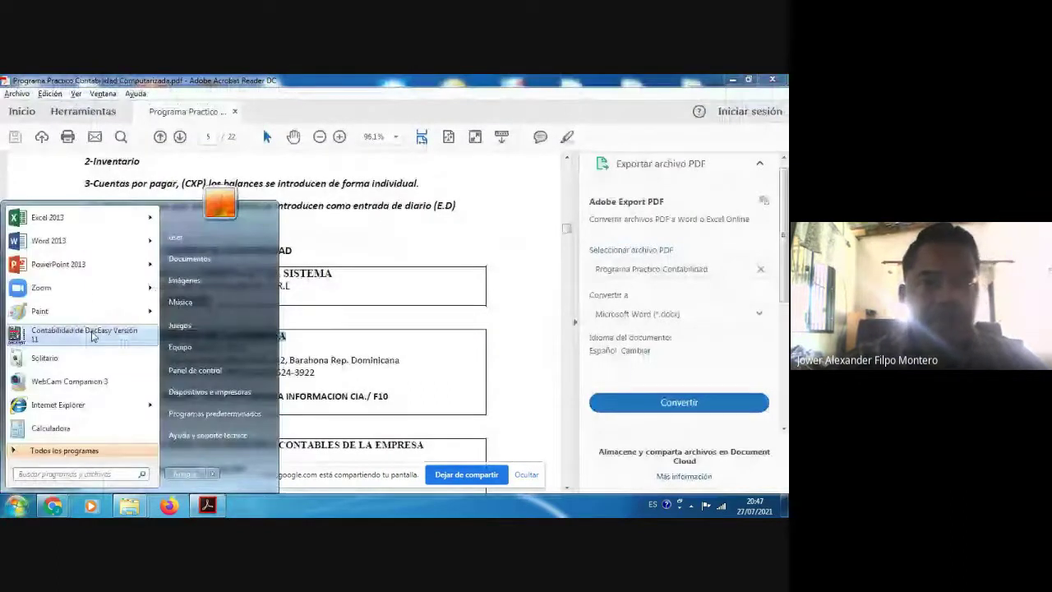
{"action": "left_click", "coordinate": [93, 332]}
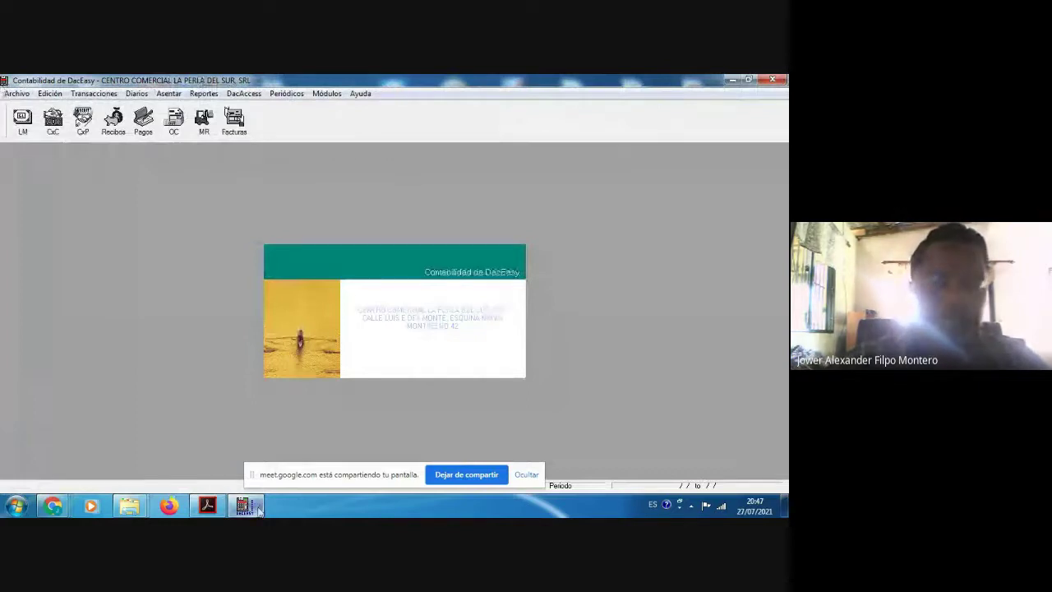
{"action": "left_click", "coordinate": [217, 511]}
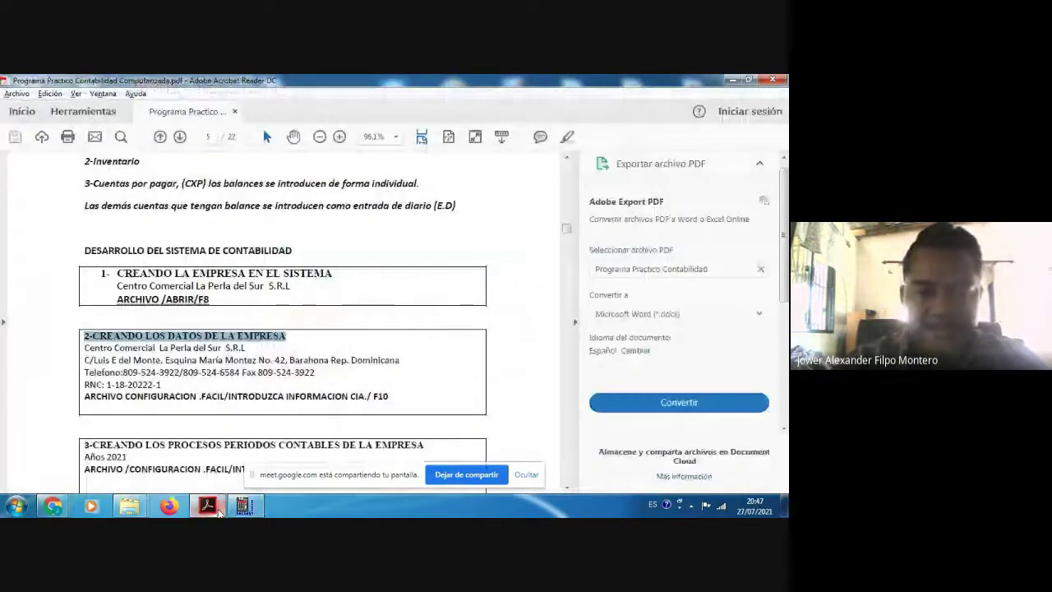
Step: Scroll the practice guide PDF to setup section 4, then return to DacEasy
{"action": "scroll", "coordinate": [148, 459], "scroll_direction": "down", "scroll_amount": 3}
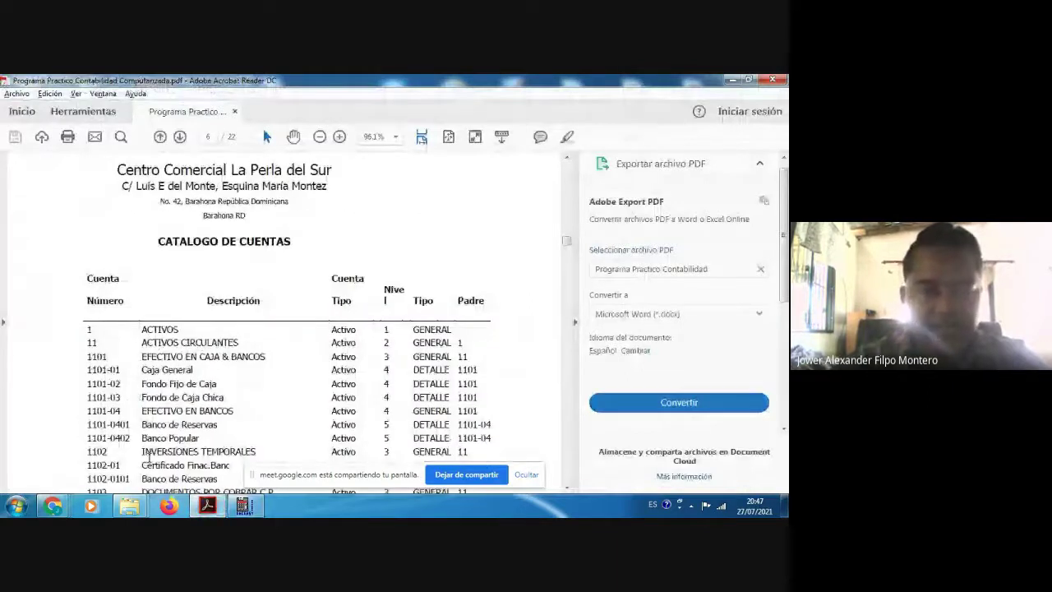
{"action": "scroll", "coordinate": [188, 378], "scroll_direction": "up", "scroll_amount": 3}
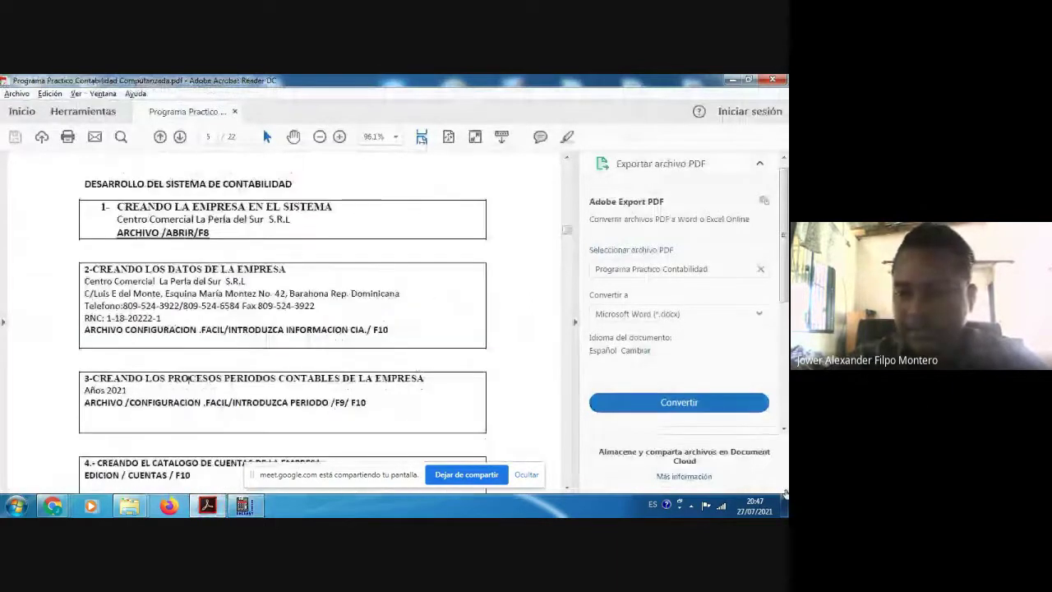
{"action": "left_click", "coordinate": [784, 430]}
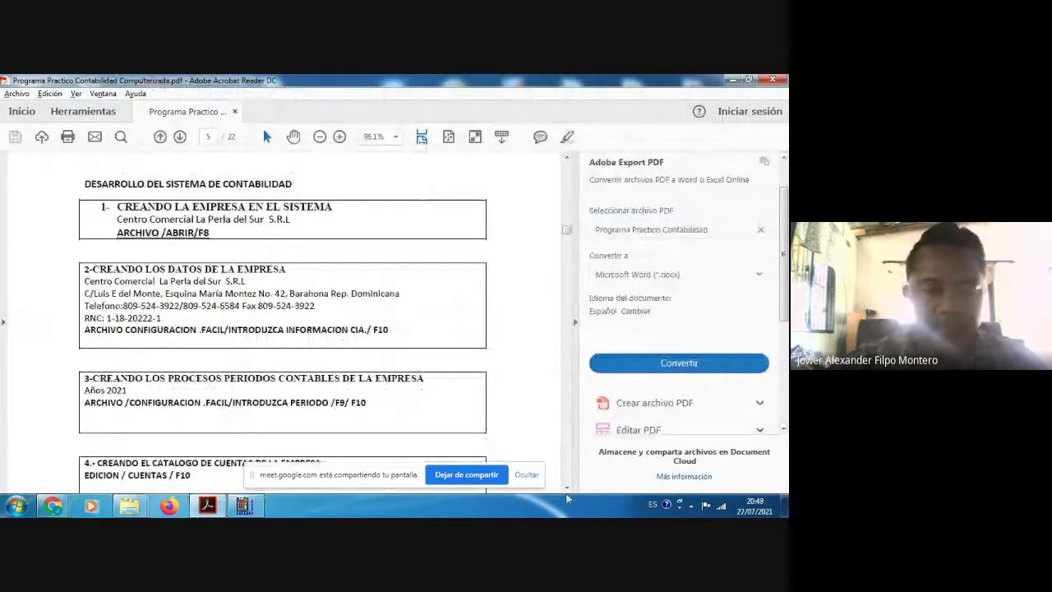
{"action": "left_click", "coordinate": [567, 488]}
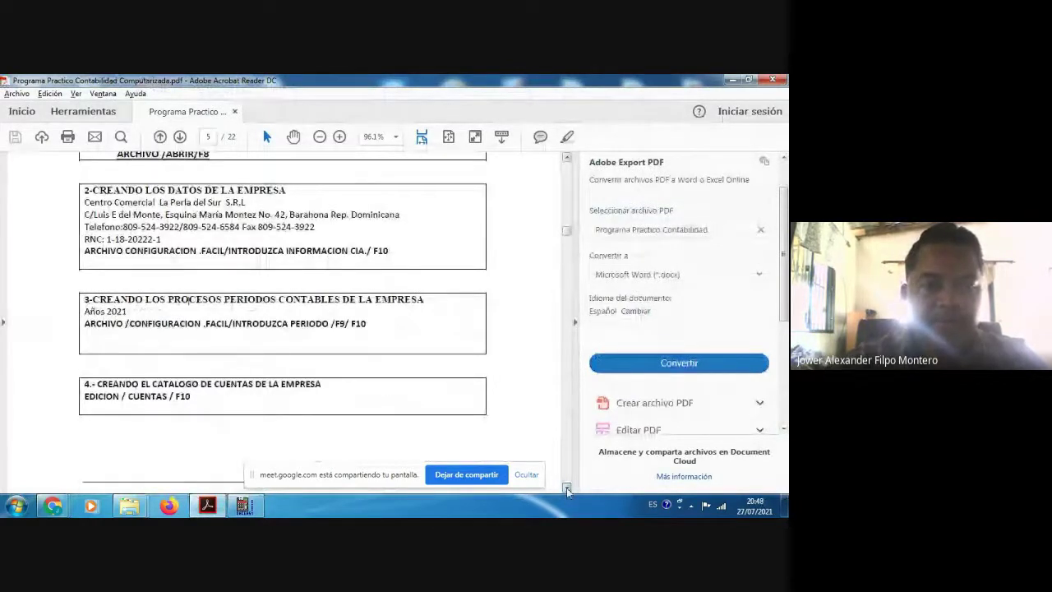
{"action": "scroll", "coordinate": [169, 288], "scroll_direction": "down", "scroll_amount": 1}
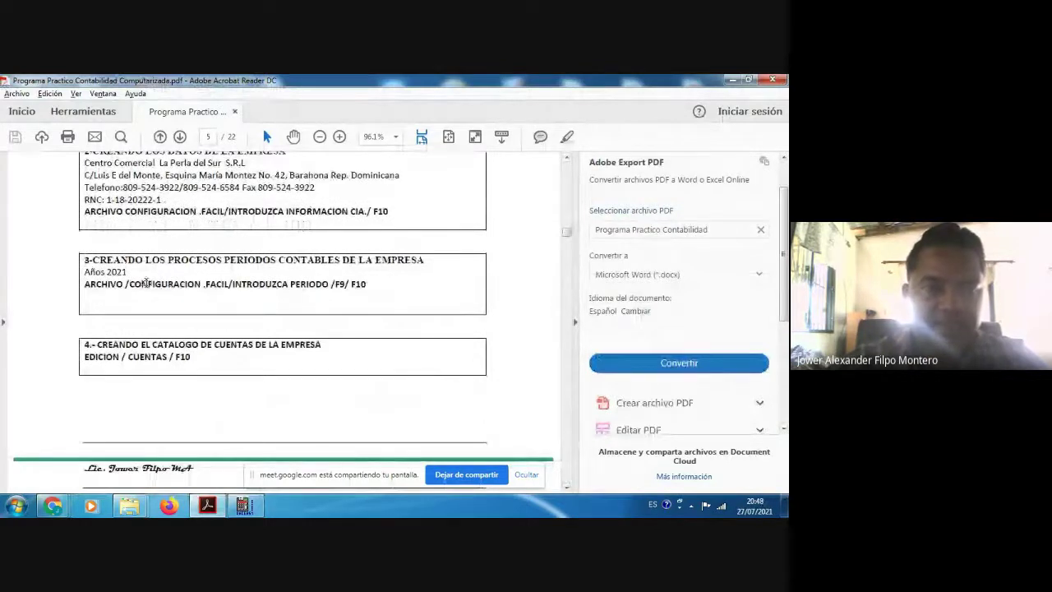
{"action": "key", "text": "alt+Tab"}
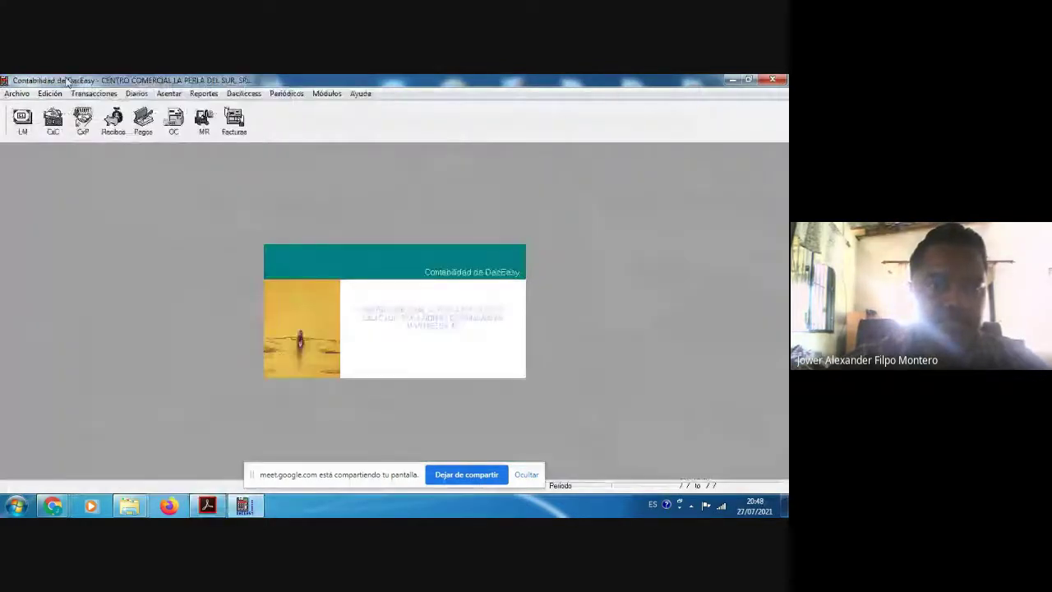
Step: Through Configuración Fácil, enter accounting periods starting 01/01/2021 and accept the twelve-period 2021 table
{"action": "left_click", "coordinate": [17, 93]}
{"action": "left_click", "coordinate": [40, 122]}
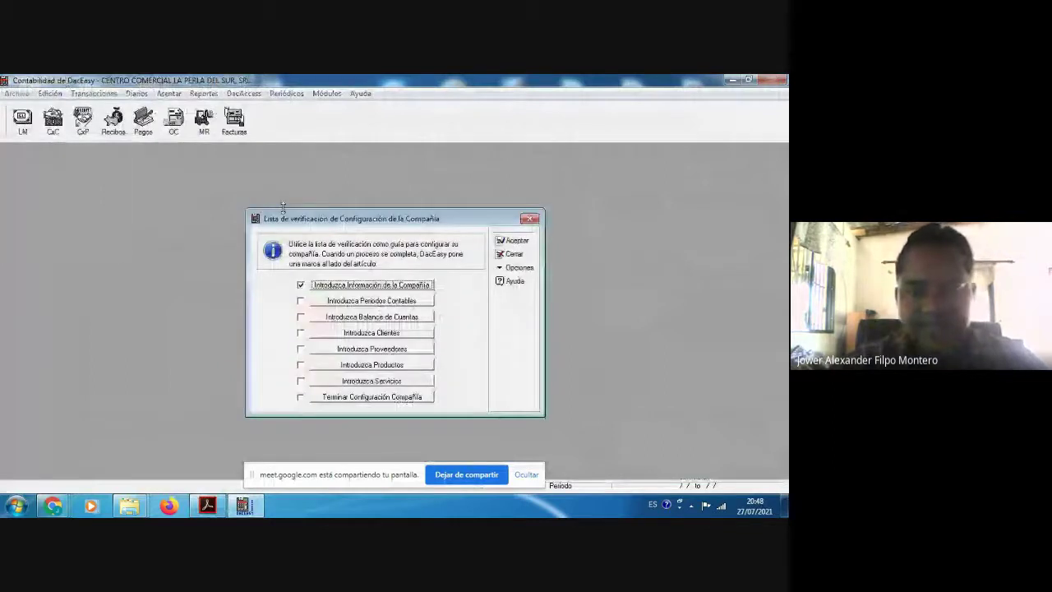
{"action": "left_click", "coordinate": [372, 301]}
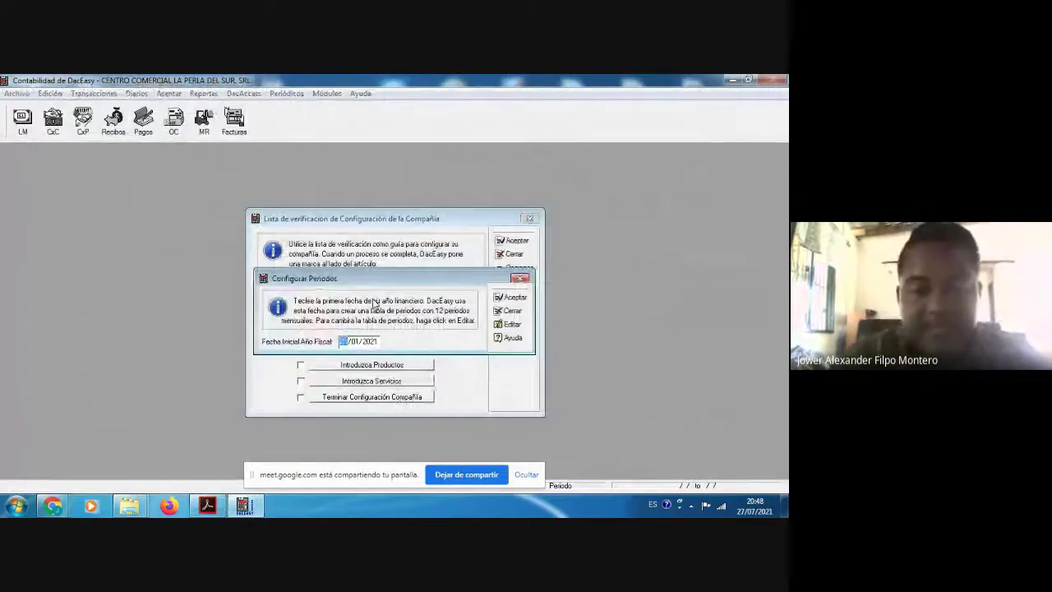
{"action": "type", "text": "01/01"}
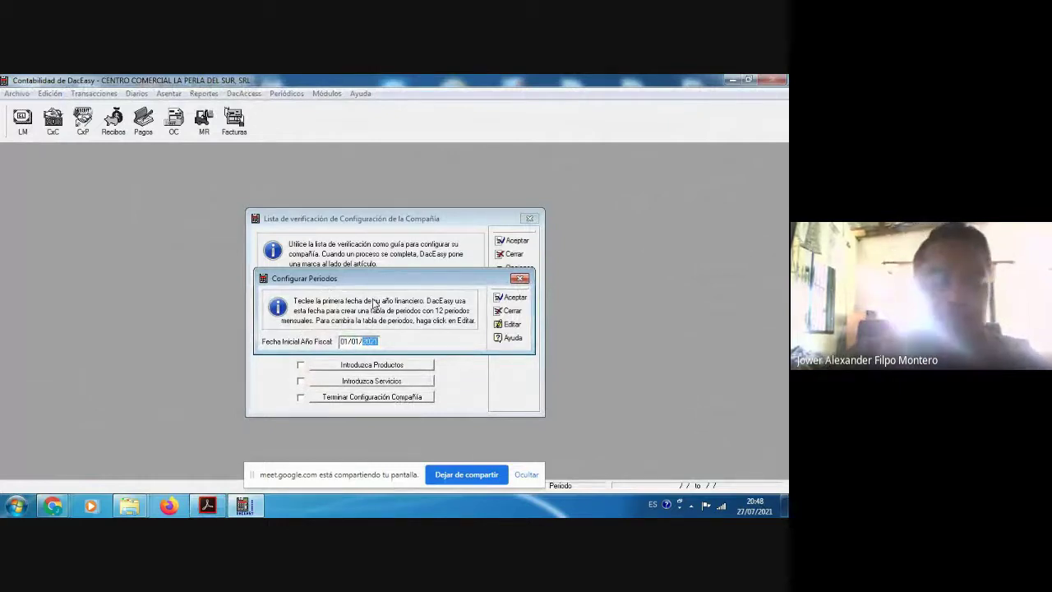
{"action": "left_click", "coordinate": [210, 507]}
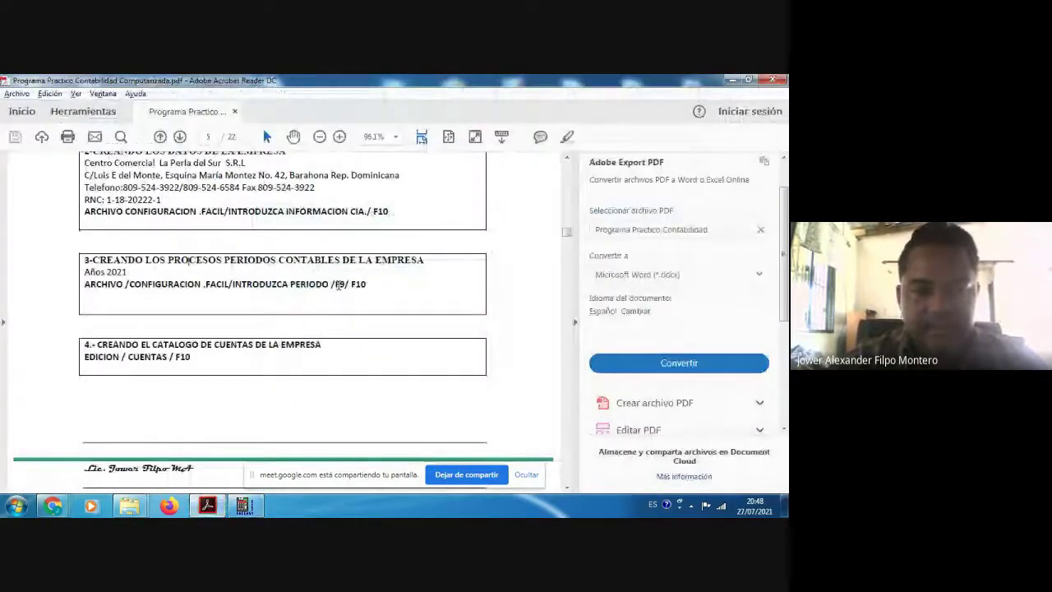
{"action": "key", "text": "alt+Tab"}
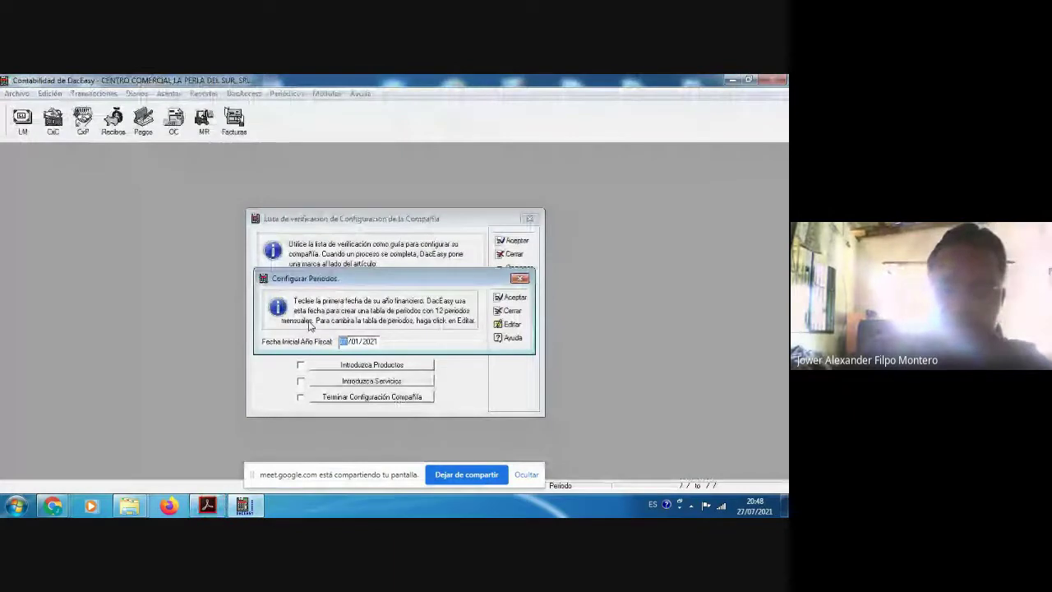
{"action": "key", "text": "Return"}
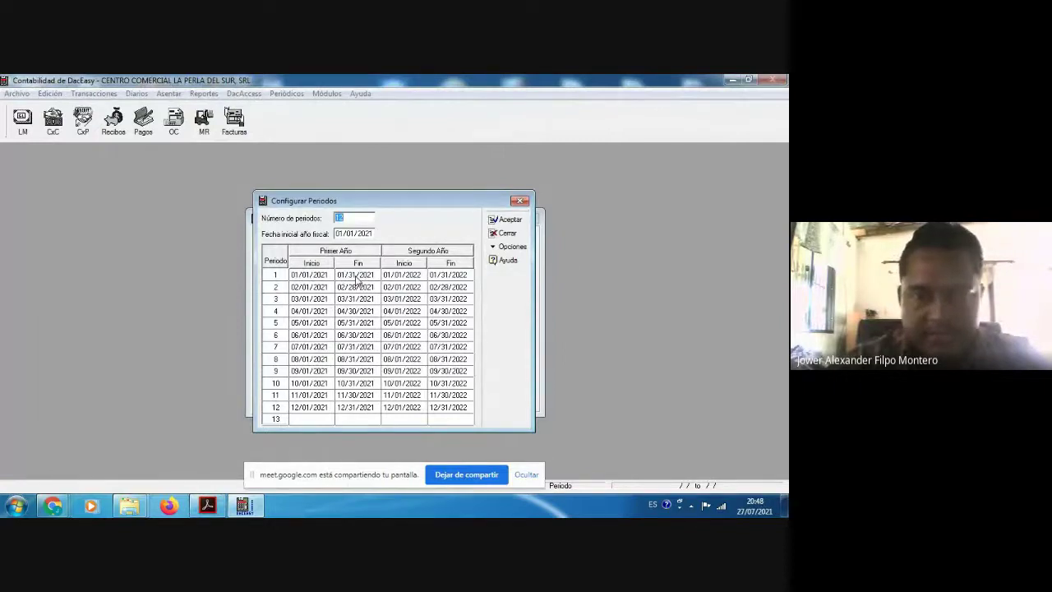
{"action": "left_click", "coordinate": [503, 221]}
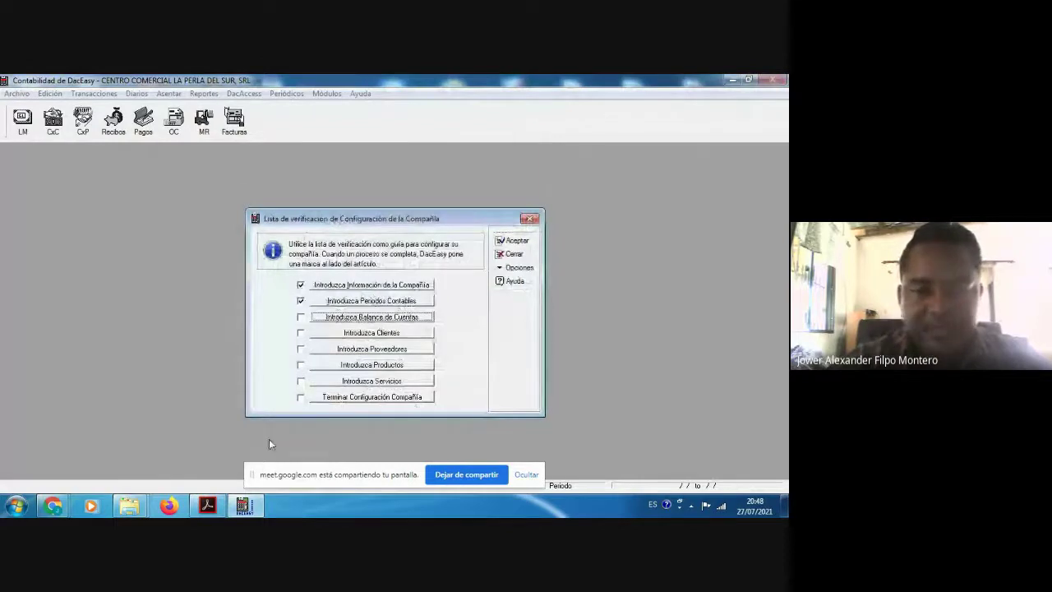
{"action": "left_click", "coordinate": [207, 505]}
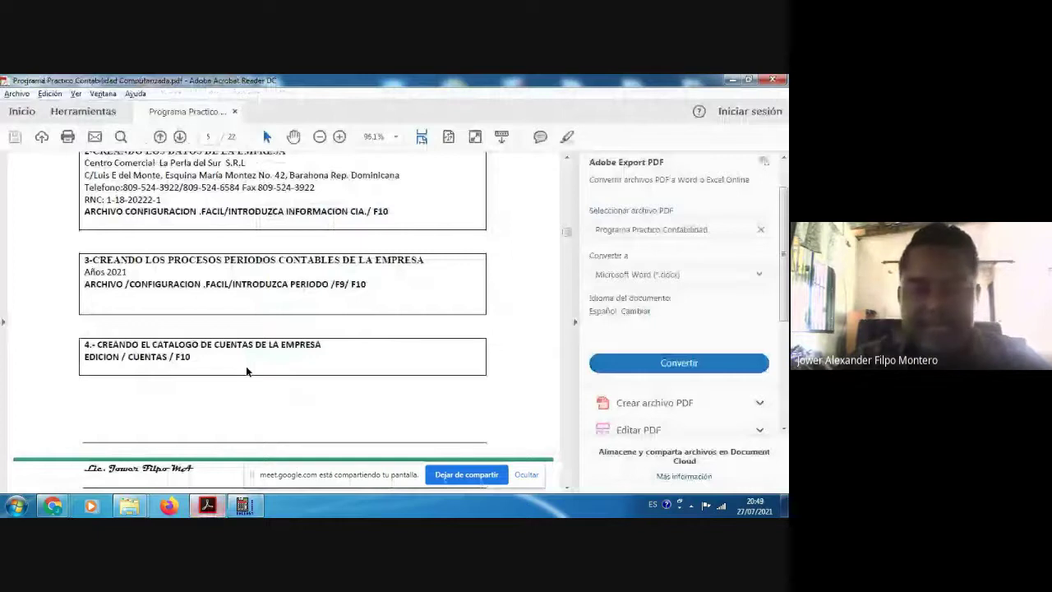
{"action": "scroll", "coordinate": [246, 371], "scroll_direction": "down", "scroll_amount": 1}
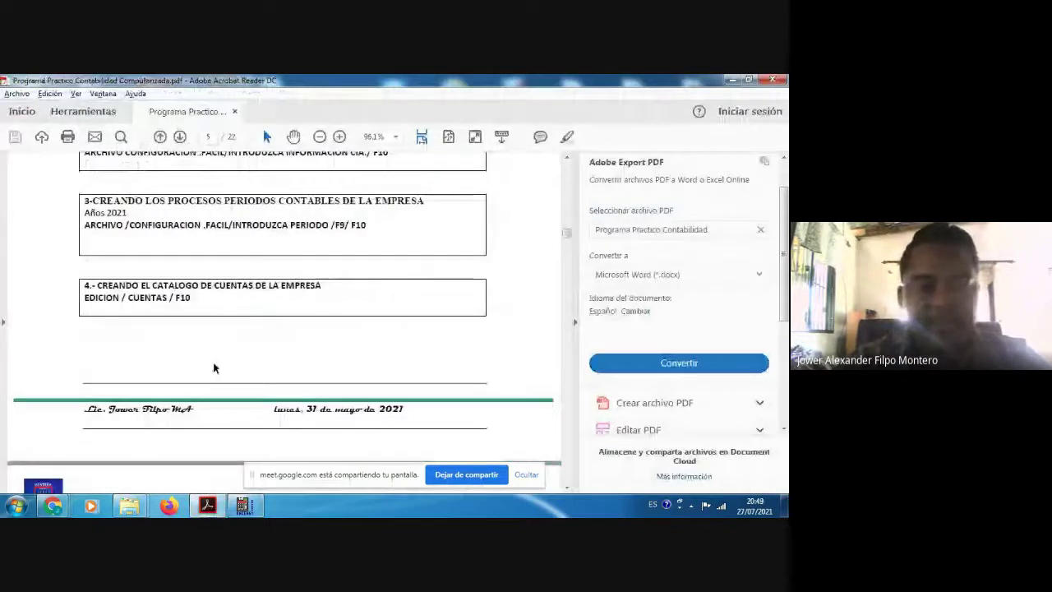
{"action": "scroll", "coordinate": [212, 368], "scroll_direction": "down", "scroll_amount": 2}
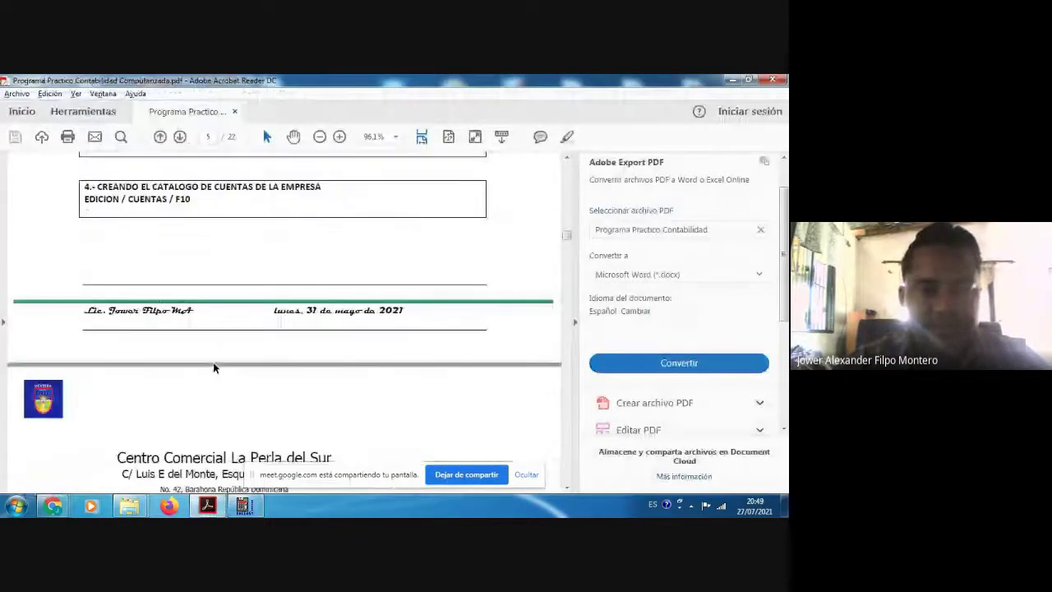
{"action": "scroll", "coordinate": [213, 368], "scroll_direction": "down", "scroll_amount": 1}
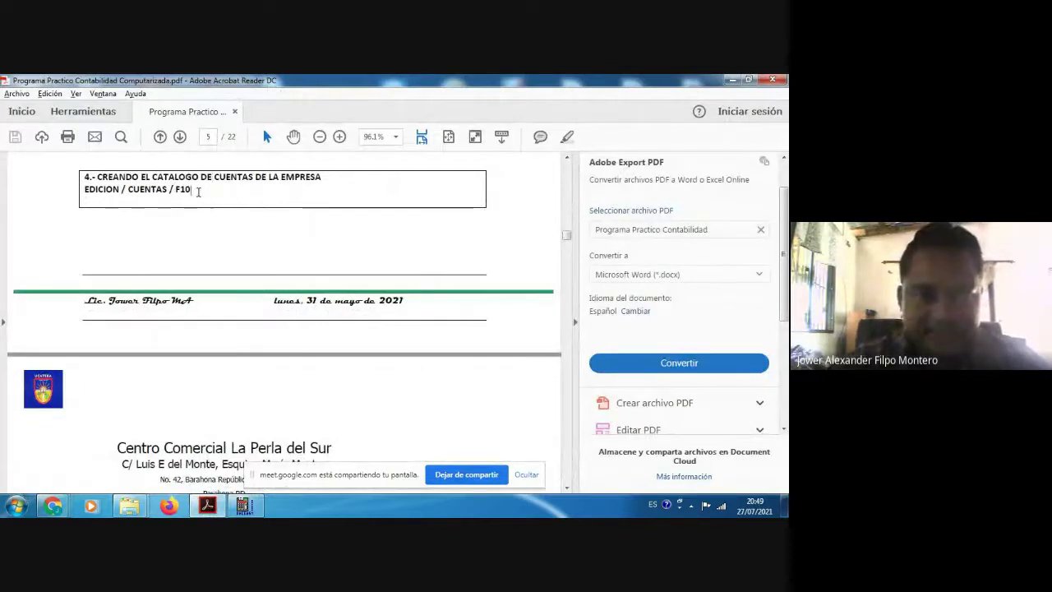
{"action": "scroll", "coordinate": [198, 191], "scroll_direction": "down", "scroll_amount": 10}
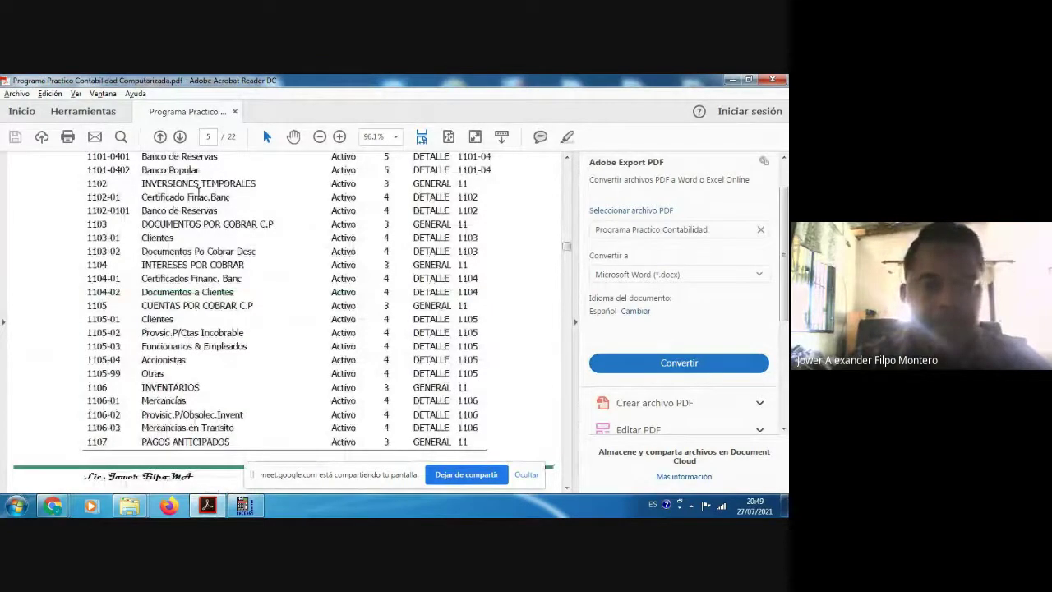
{"action": "scroll", "coordinate": [198, 192], "scroll_direction": "up", "scroll_amount": 10}
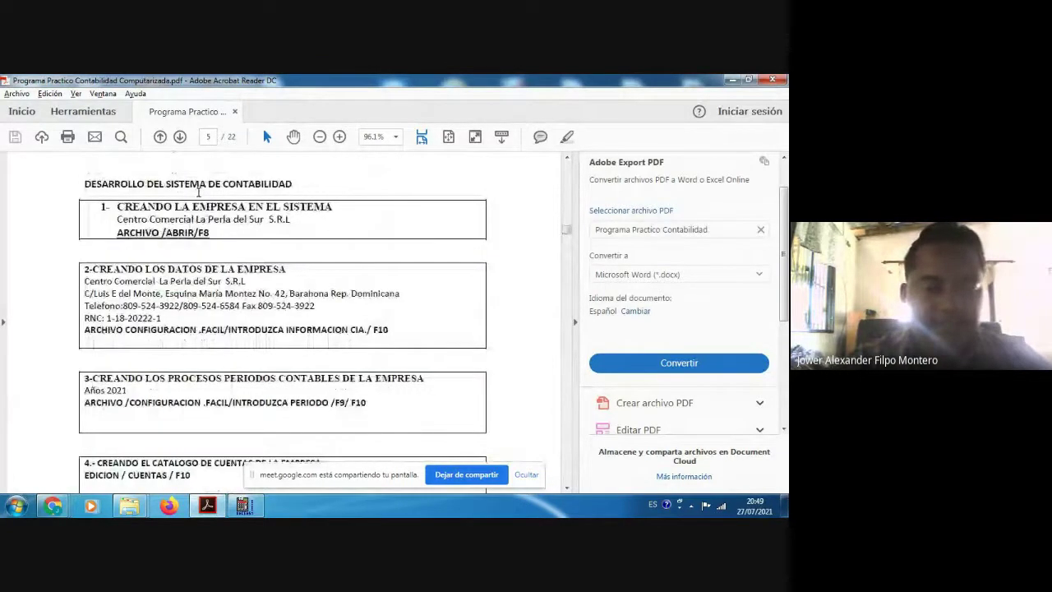
{"action": "left_click", "coordinate": [567, 488]}
{"action": "left_click", "coordinate": [567, 488]}
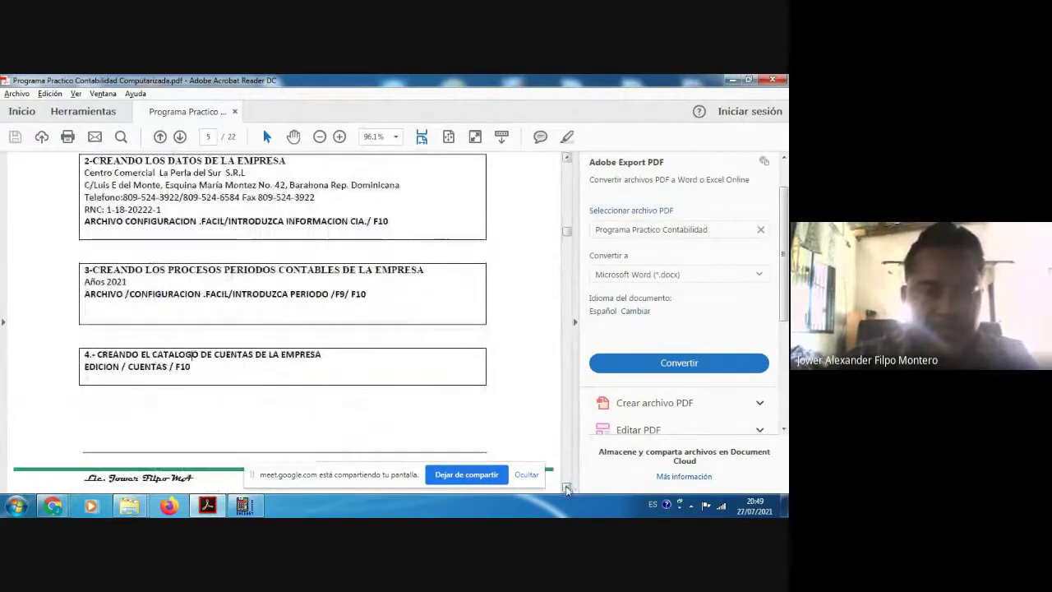
{"action": "scroll", "coordinate": [200, 362], "scroll_direction": "down", "scroll_amount": 1}
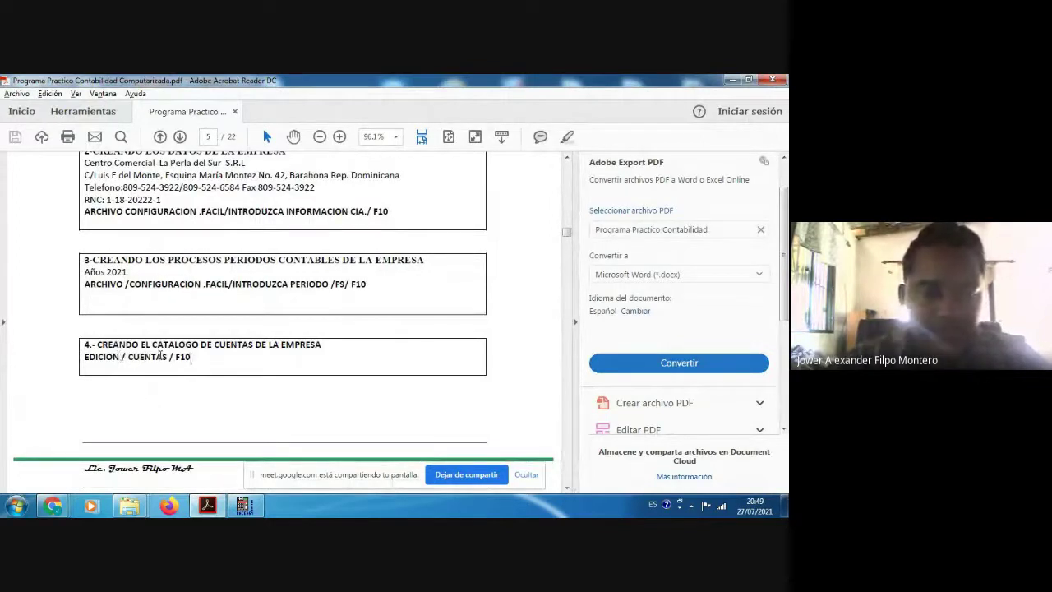
{"action": "left_click", "coordinate": [209, 507]}
{"action": "left_click", "coordinate": [210, 507]}
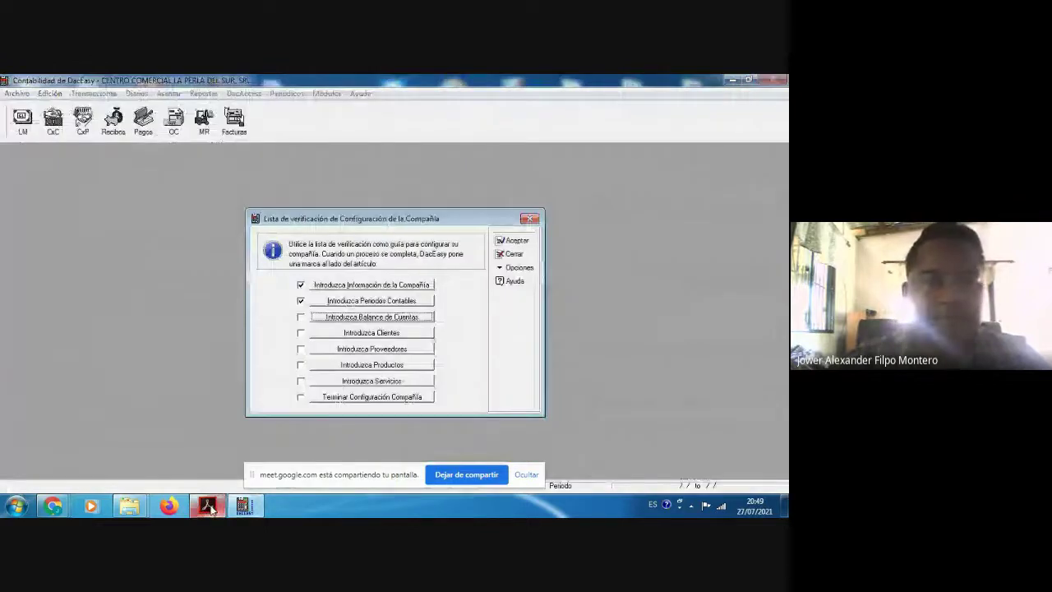
Step: Close the setup checklist, start a new account numbered 1, and bring up the guide
{"action": "key", "text": "Escape"}
{"action": "left_click", "coordinate": [50, 93]}
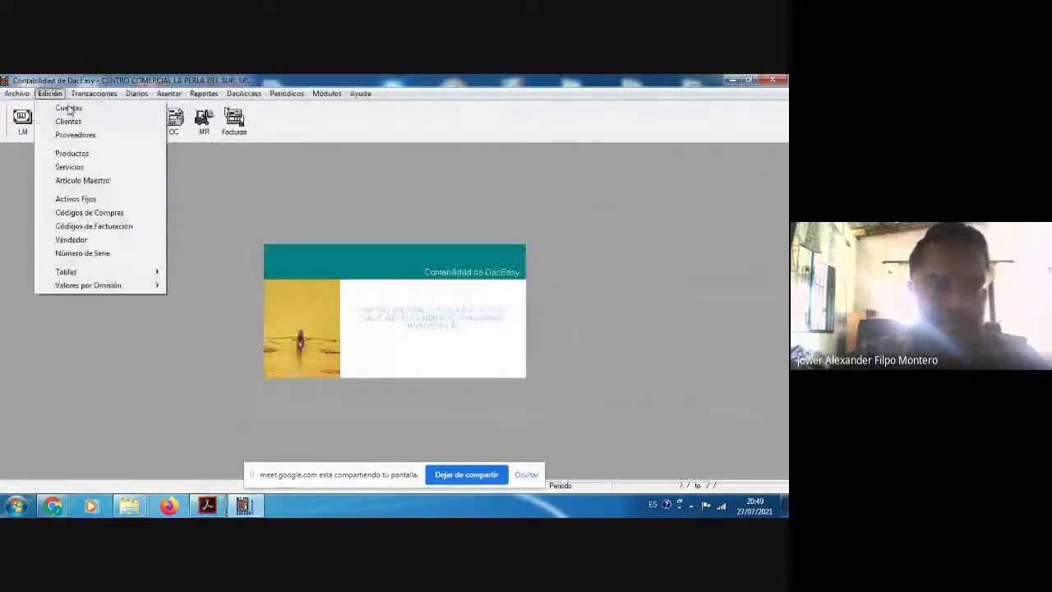
{"action": "left_click", "coordinate": [66, 108]}
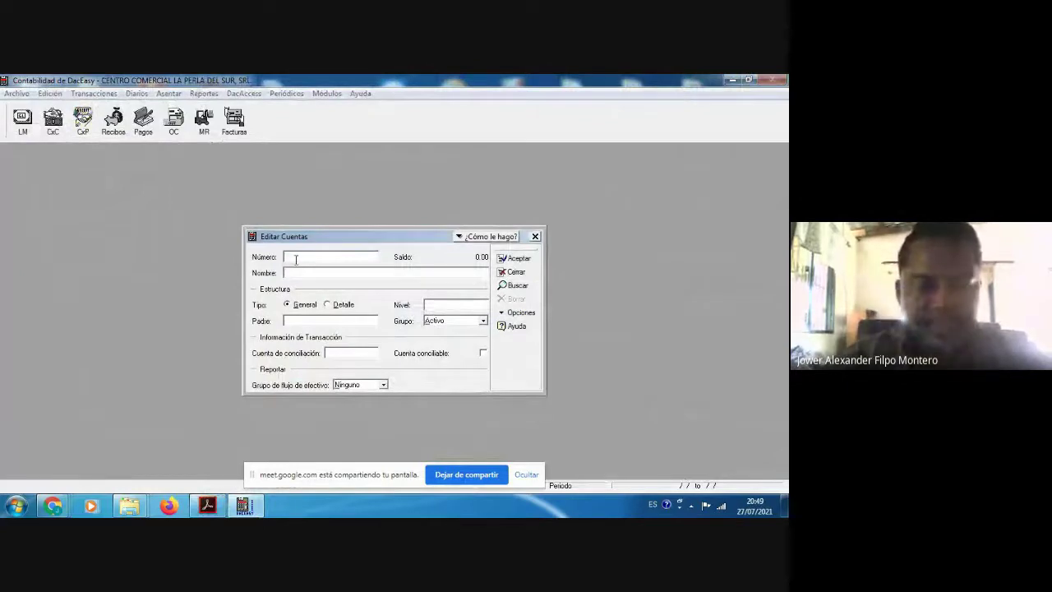
{"action": "type", "text": "1"}
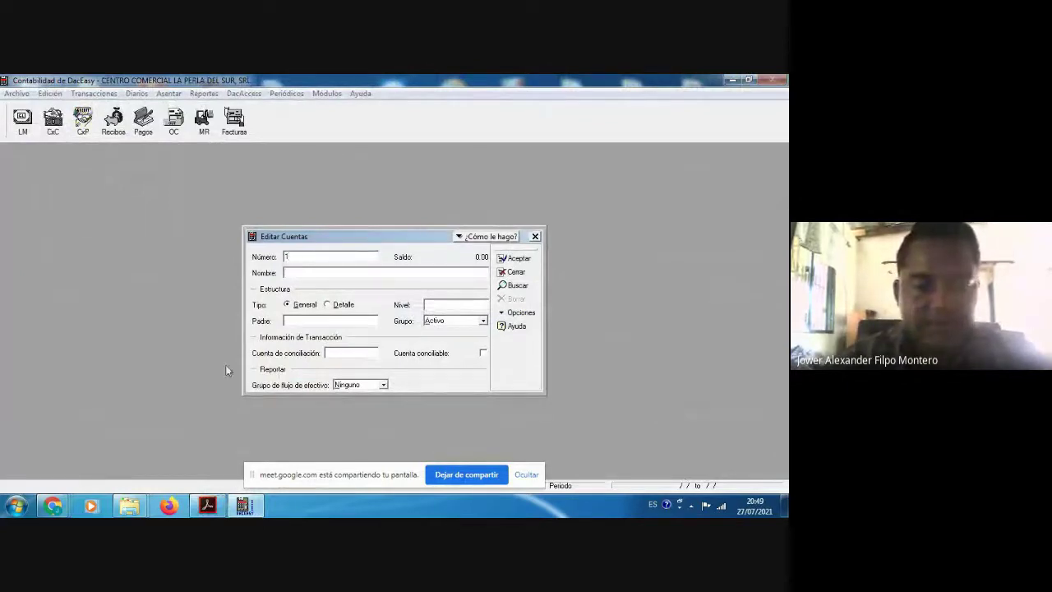
{"action": "left_click", "coordinate": [205, 504]}
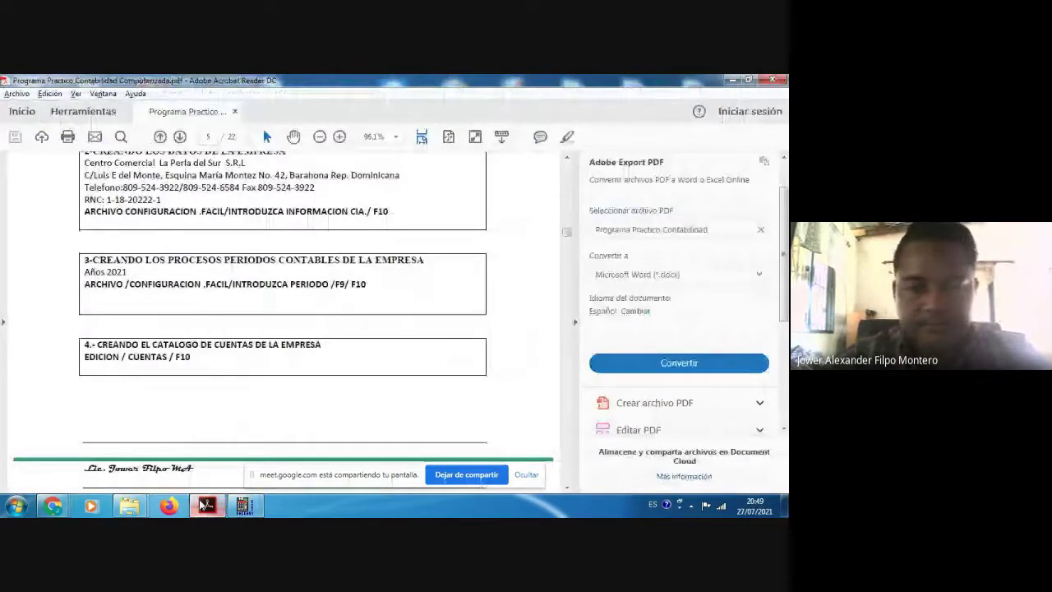
Step: Look up the guide's CATALOGO DE CUENTAS table on page 6, then return to Editar Cuentas
{"action": "left_click", "coordinate": [566, 488]}
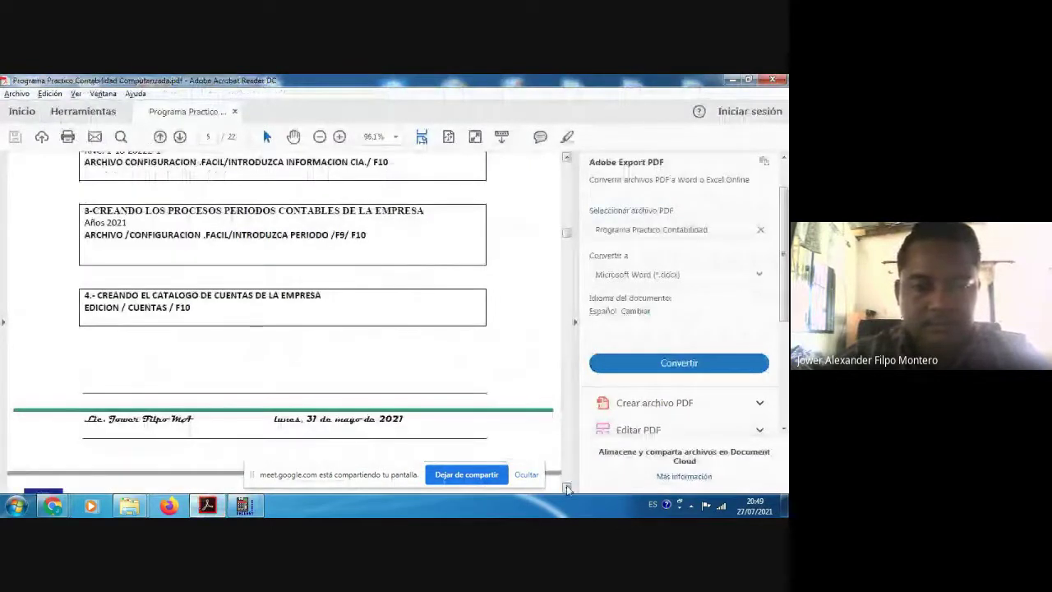
{"action": "scroll", "coordinate": [567, 488], "scroll_direction": "down", "scroll_amount": 4}
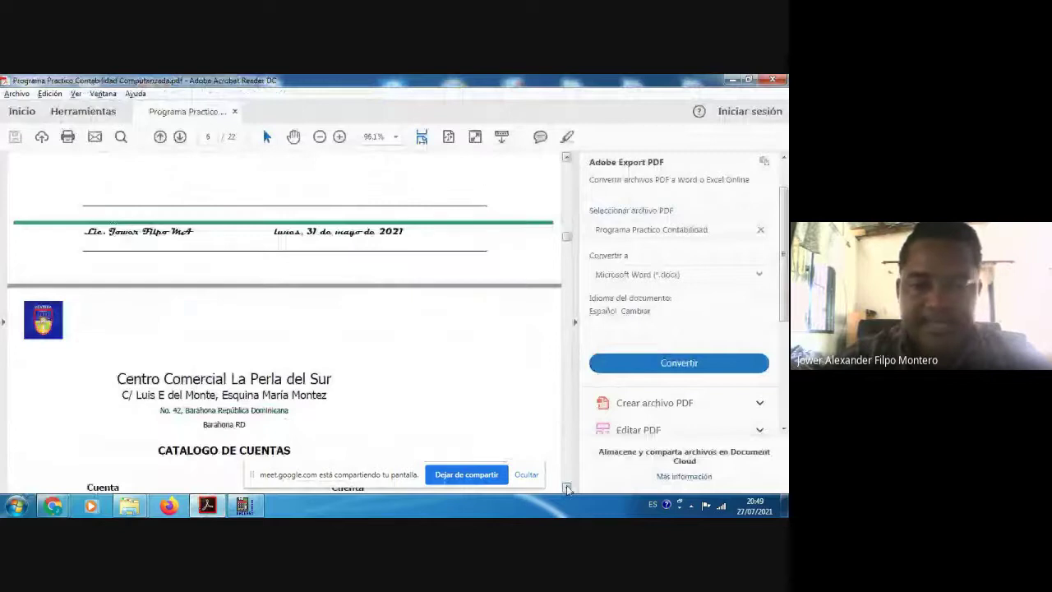
{"action": "scroll", "coordinate": [567, 488], "scroll_direction": "down", "scroll_amount": 3}
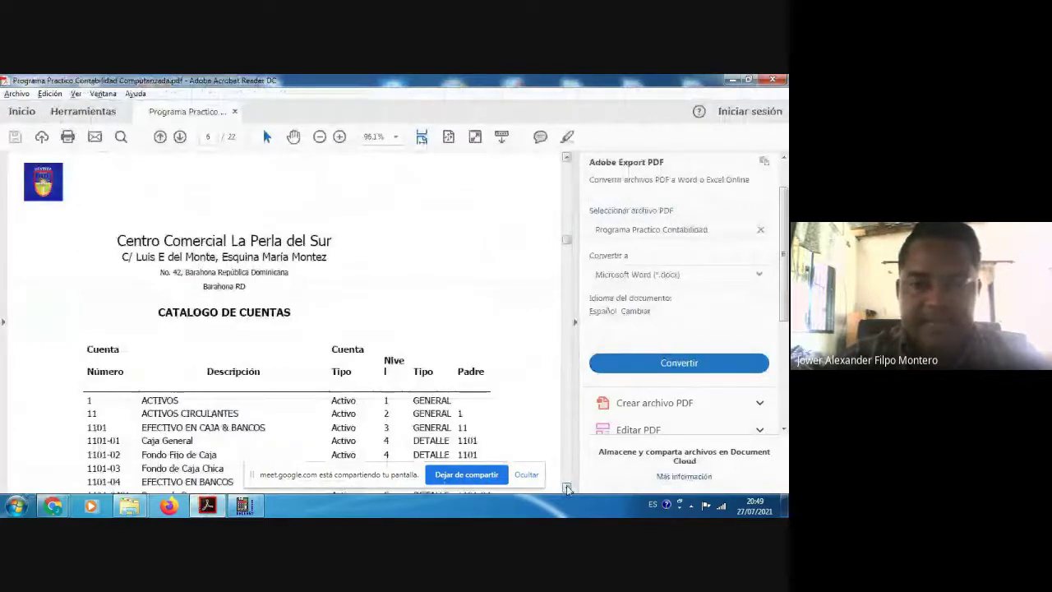
{"action": "scroll", "coordinate": [383, 327], "scroll_direction": "down", "scroll_amount": 3}
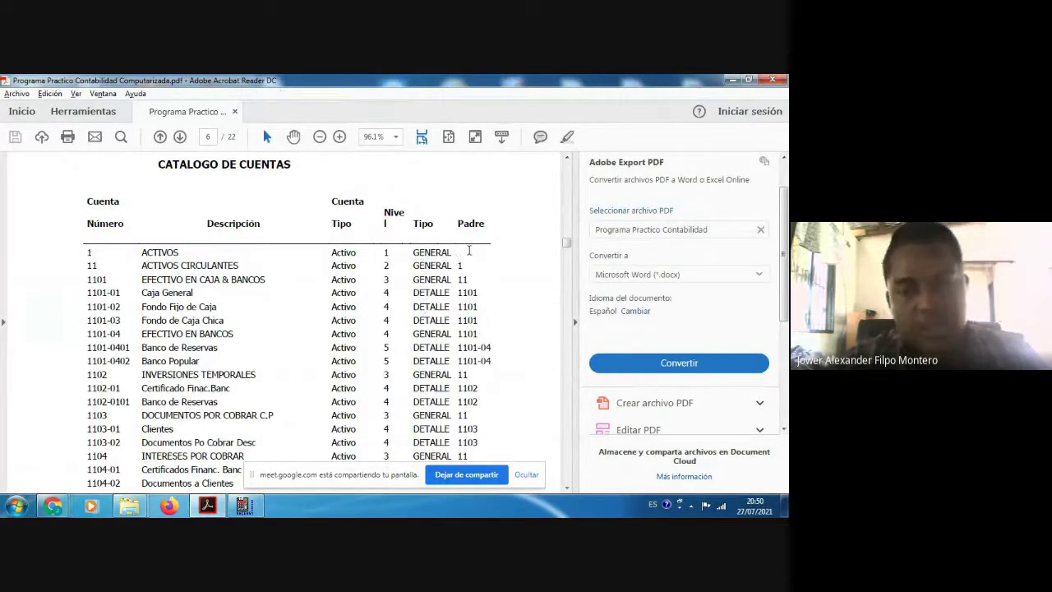
{"action": "key", "text": "alt+Tab"}
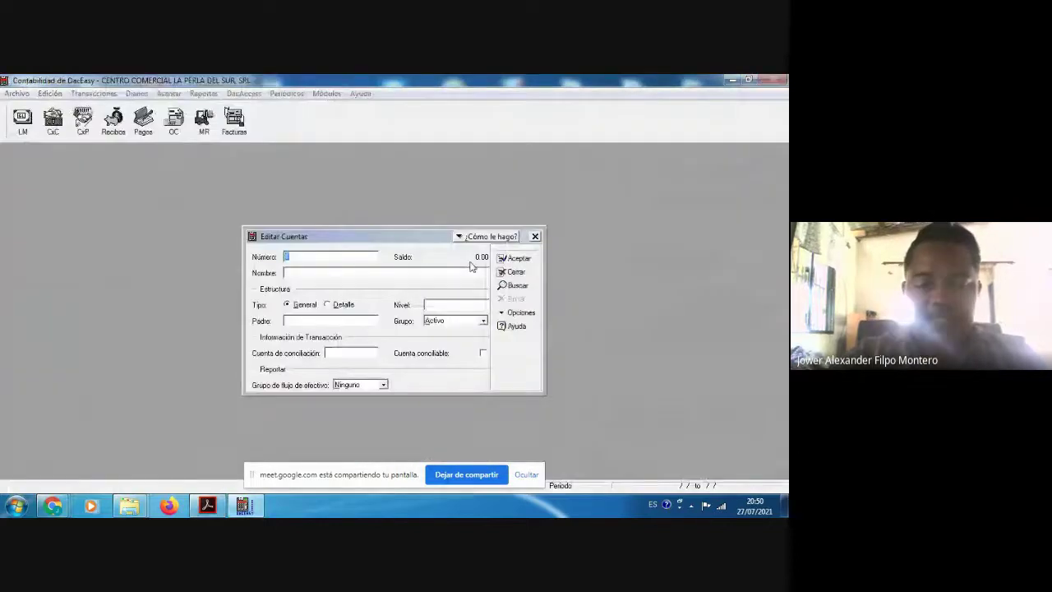
Step: Name account 1 ACTIVOS with level 1 and keep Activo as its group
{"action": "key", "text": "Tab"}
{"action": "type", "text": "ACTIVOS"}
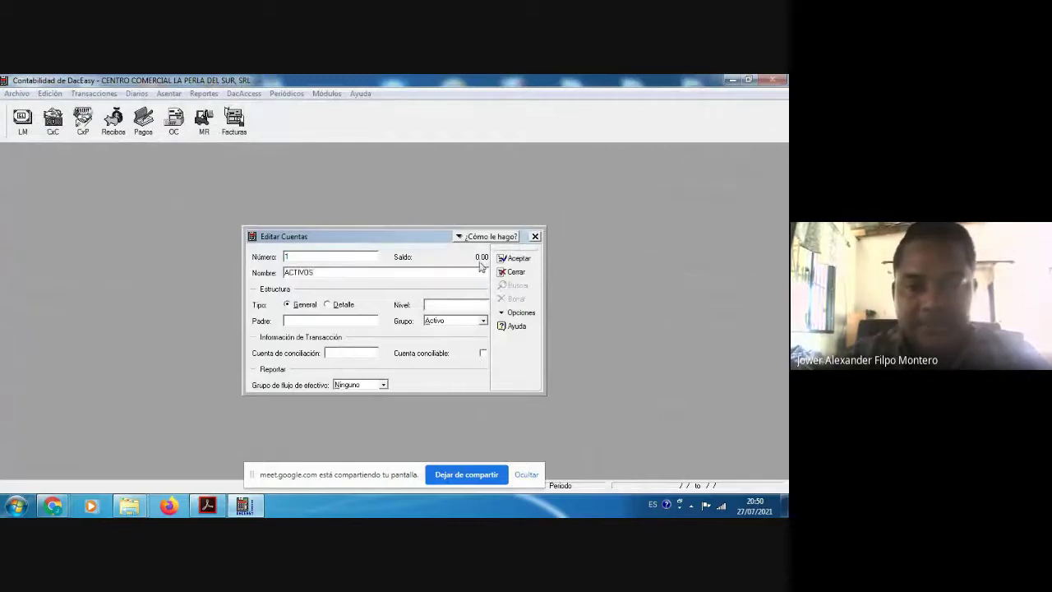
{"action": "left_click", "coordinate": [438, 306]}
{"action": "type", "text": "1"}
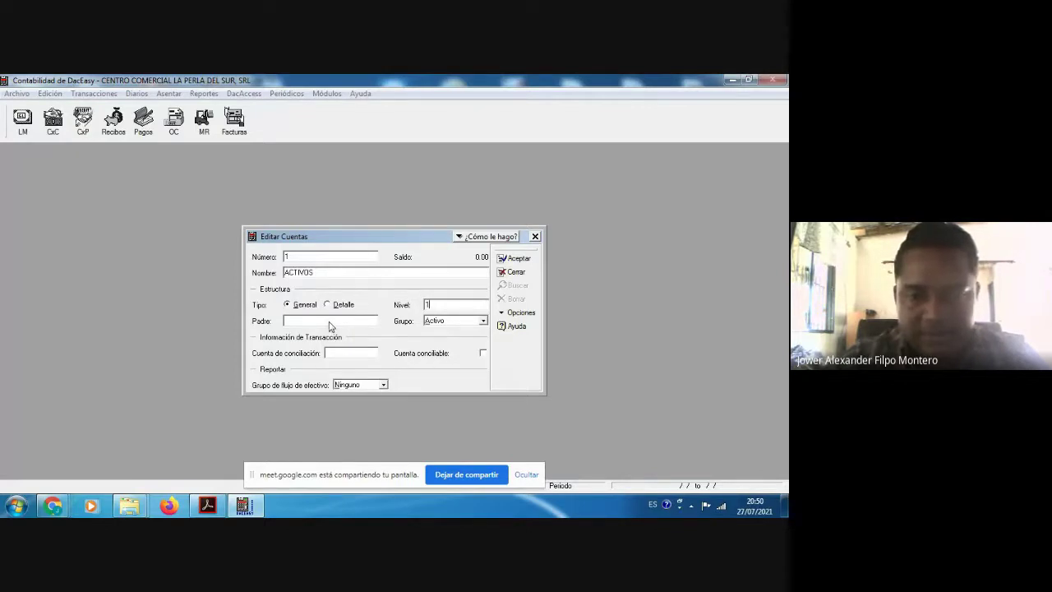
{"action": "left_click", "coordinate": [483, 320]}
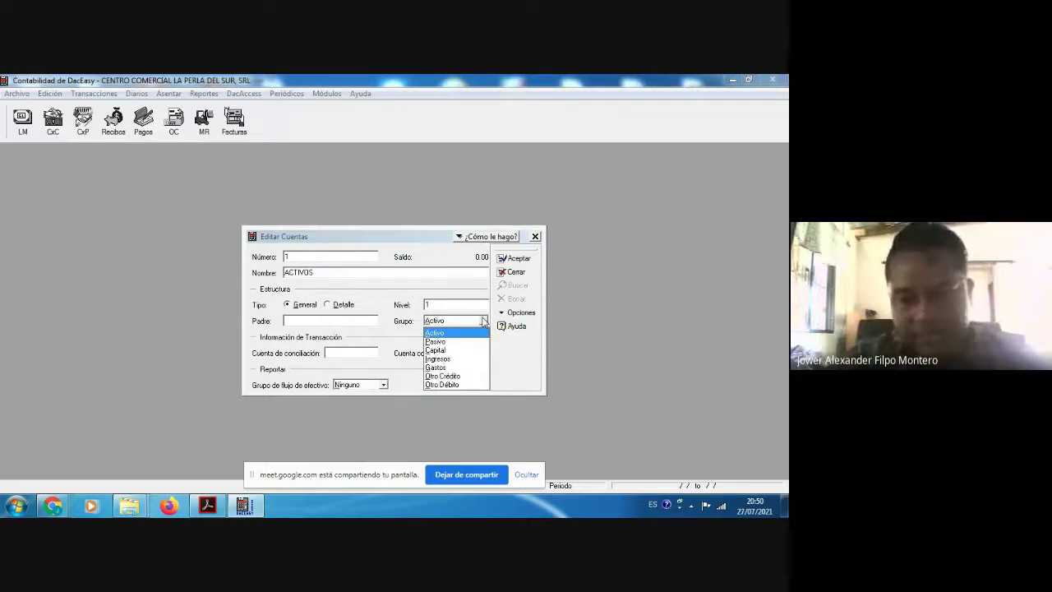
{"action": "left_click", "coordinate": [483, 320]}
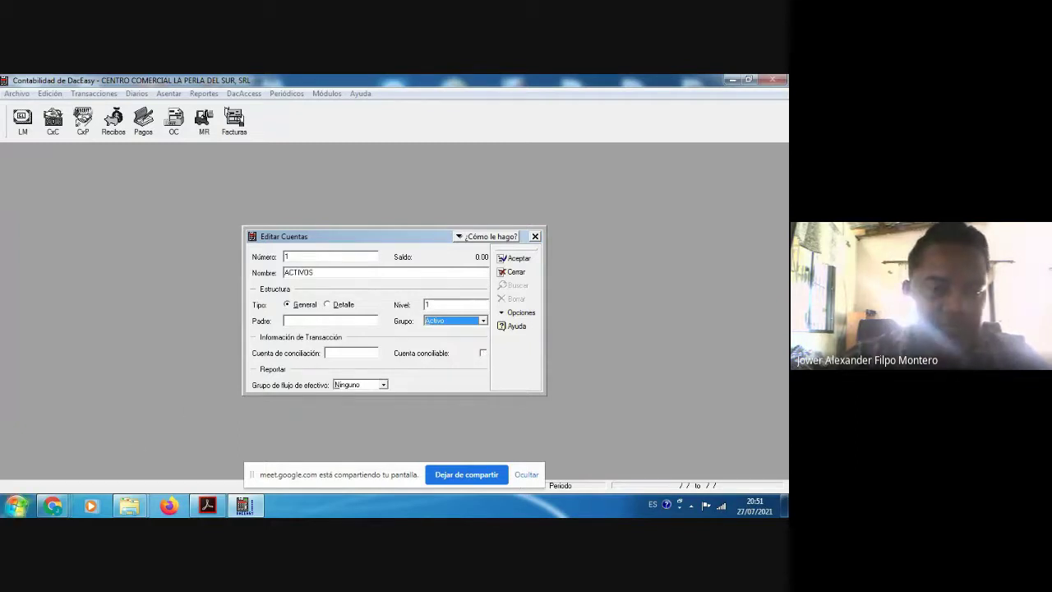
{"action": "left_click", "coordinate": [16, 507]}
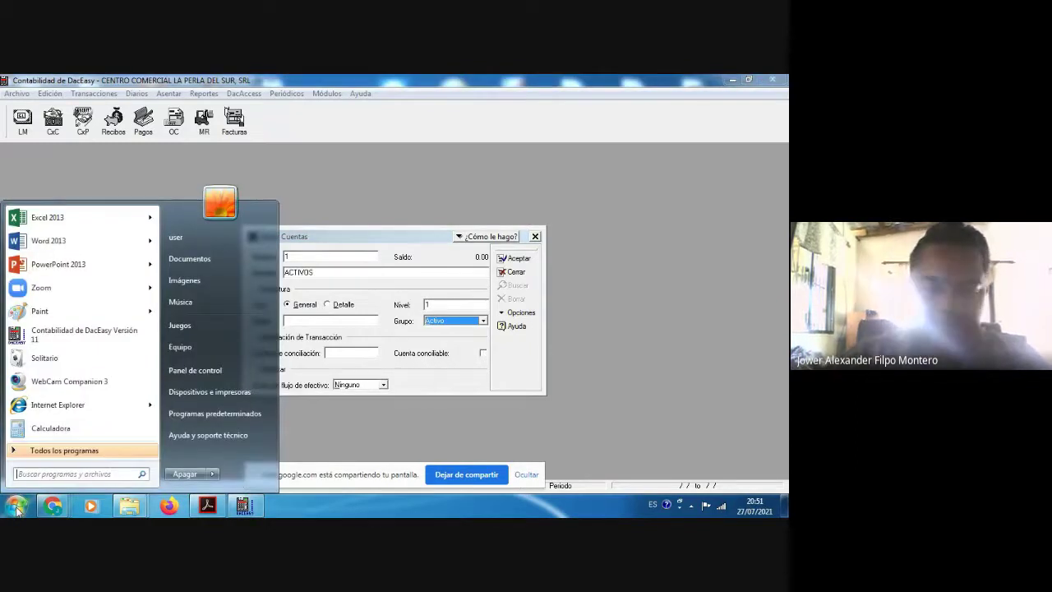
Step: Search the Start menu for WORD and launch Word 2013
{"action": "type", "text": "WORD"}
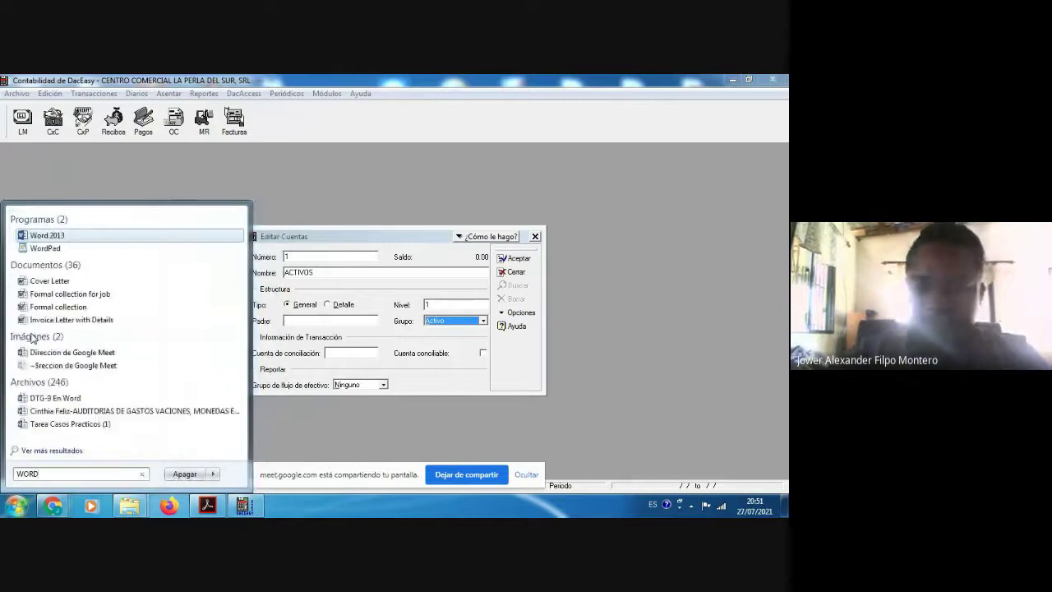
{"action": "key", "text": "Return"}
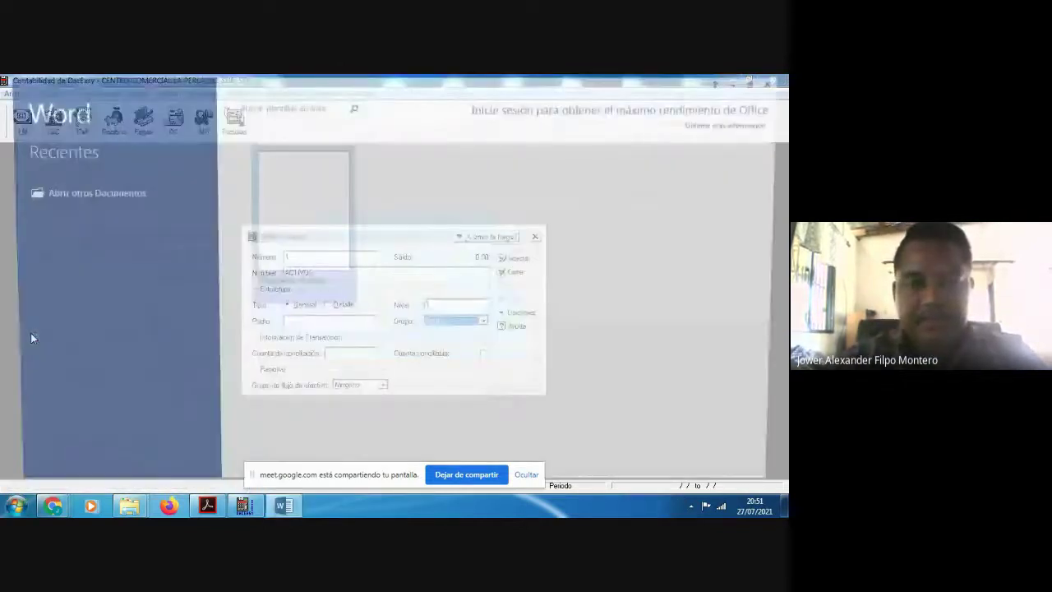
Step: In a new blank document, type 'CUANDO ESTEN CREANDO LAS DE BANCOS DEBEN PONERLE QUE SON CONCILIABLE:'
{"action": "left_click", "coordinate": [297, 197]}
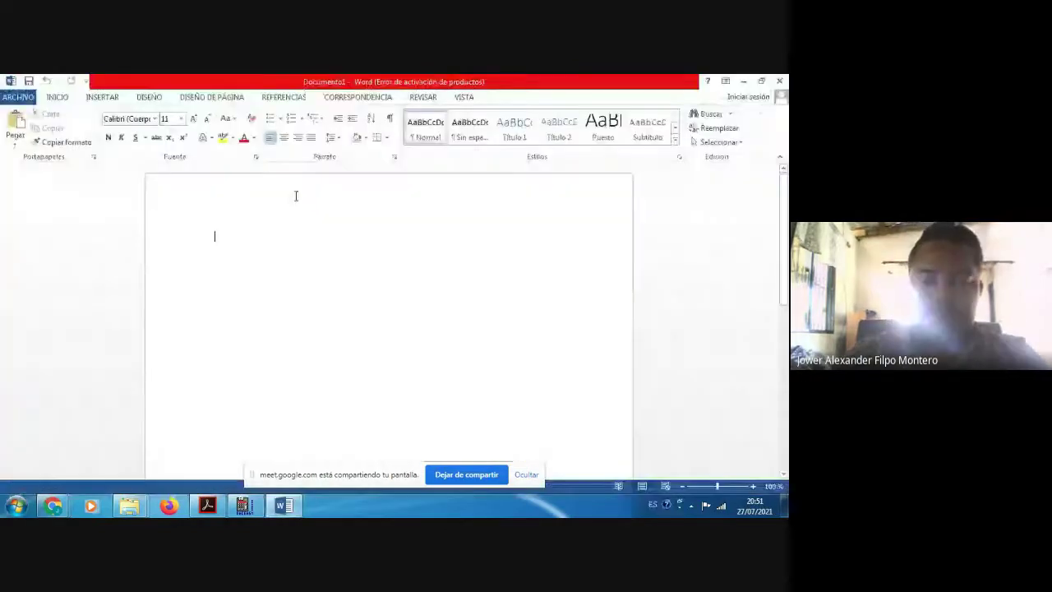
{"action": "left_click", "coordinate": [541, 409]}
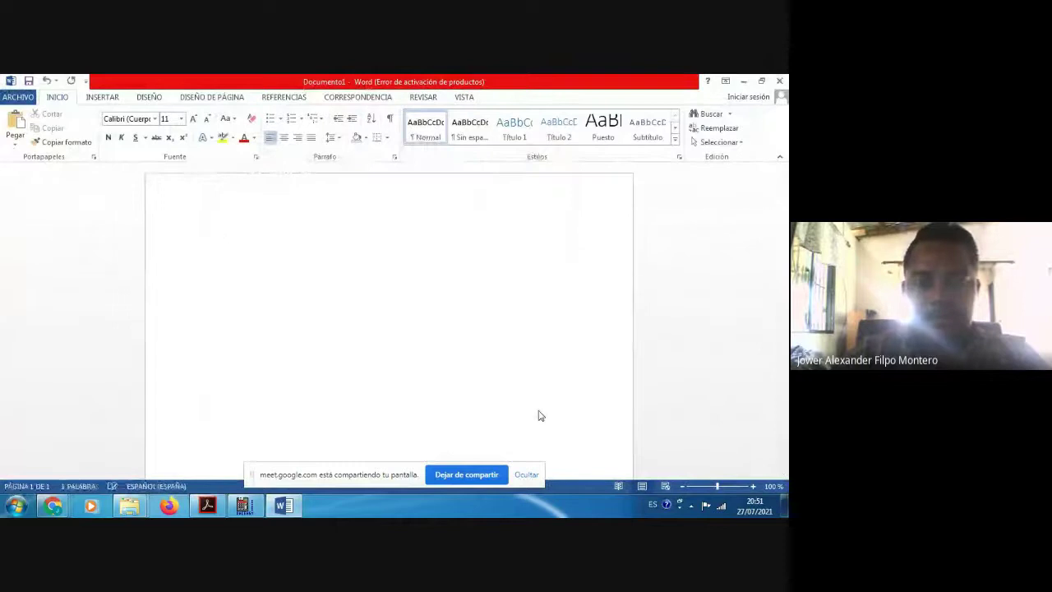
{"action": "type", "text": "CUANDO ESTEN C"}
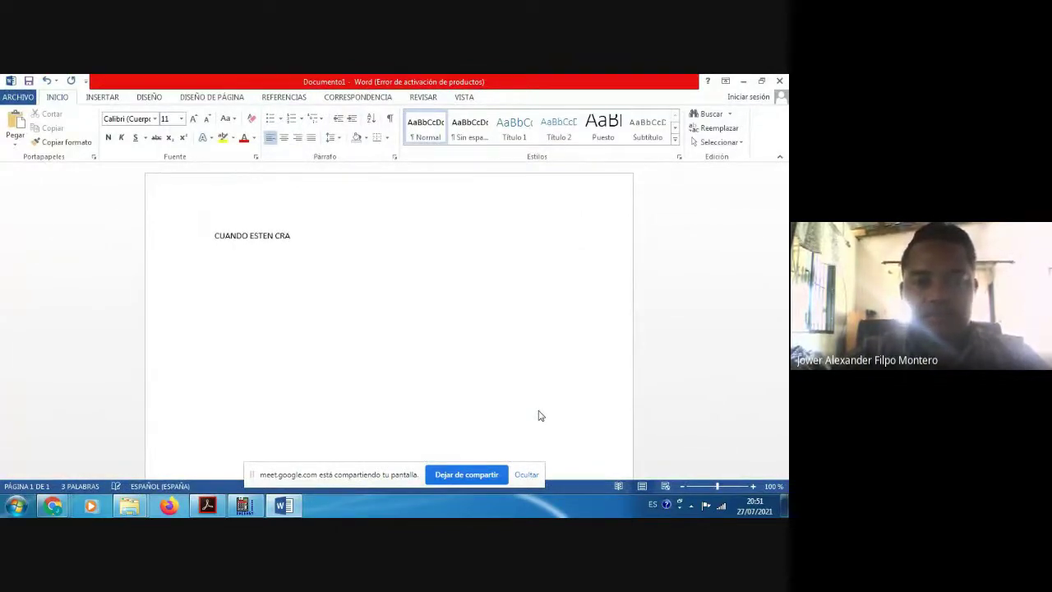
{"action": "type", "text": "REANDO"}
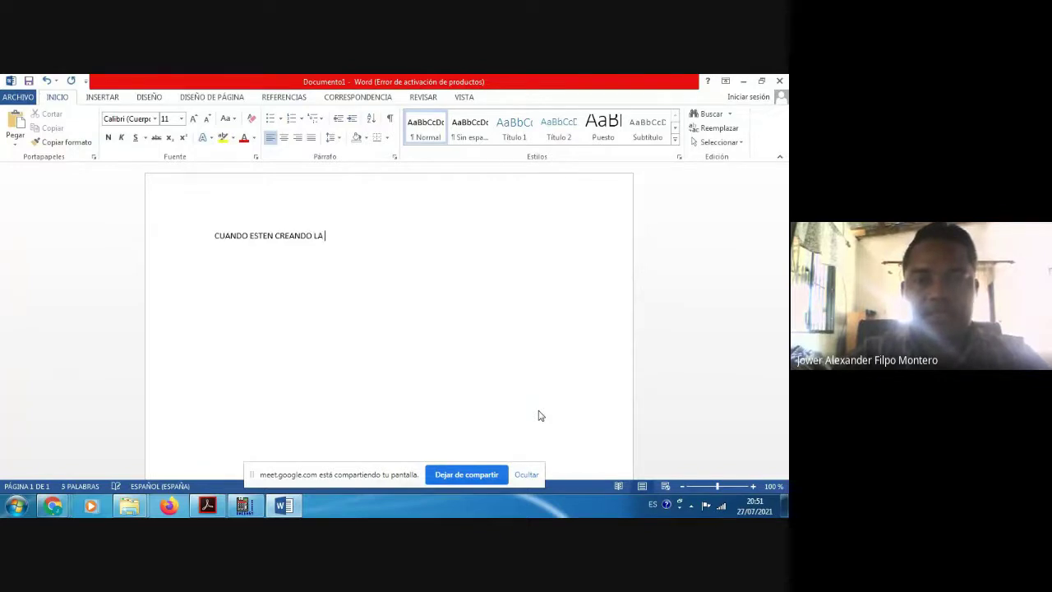
{"action": "type", "text": " LAS DE"}
{"action": "key", "text": "BackSpace"}
{"action": "key", "text": "BackSpace"}
{"action": "type", "text": "DE "}
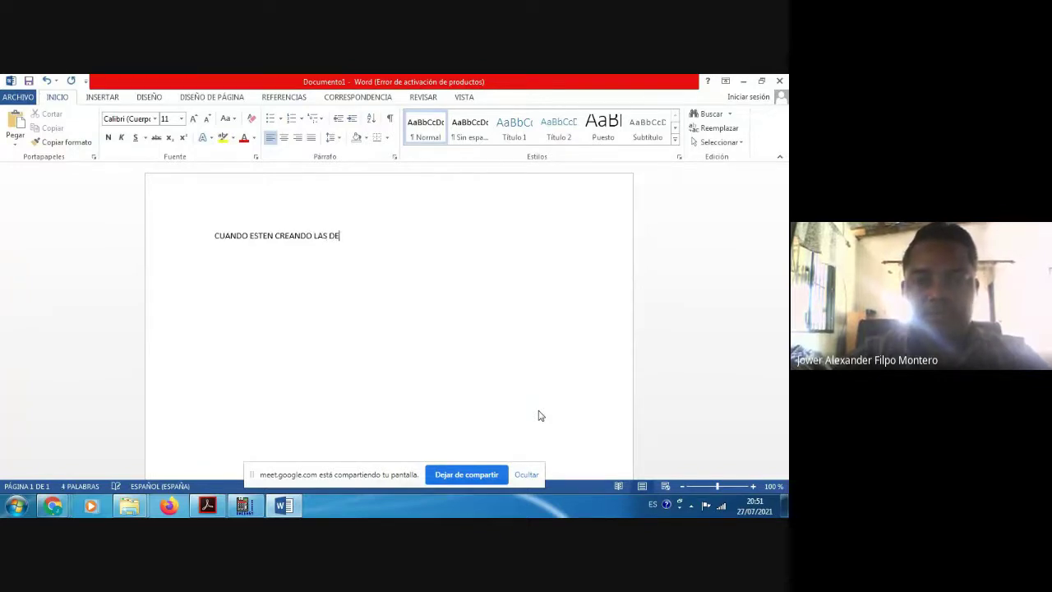
{"action": "type", "text": "BANCOS"}
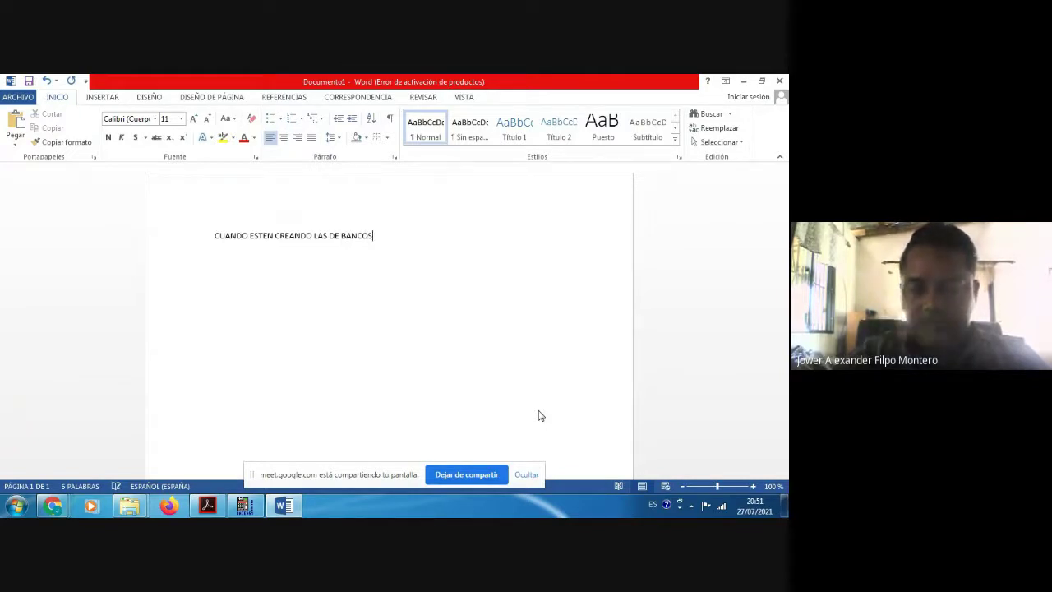
{"action": "type", "text": " DEB"}
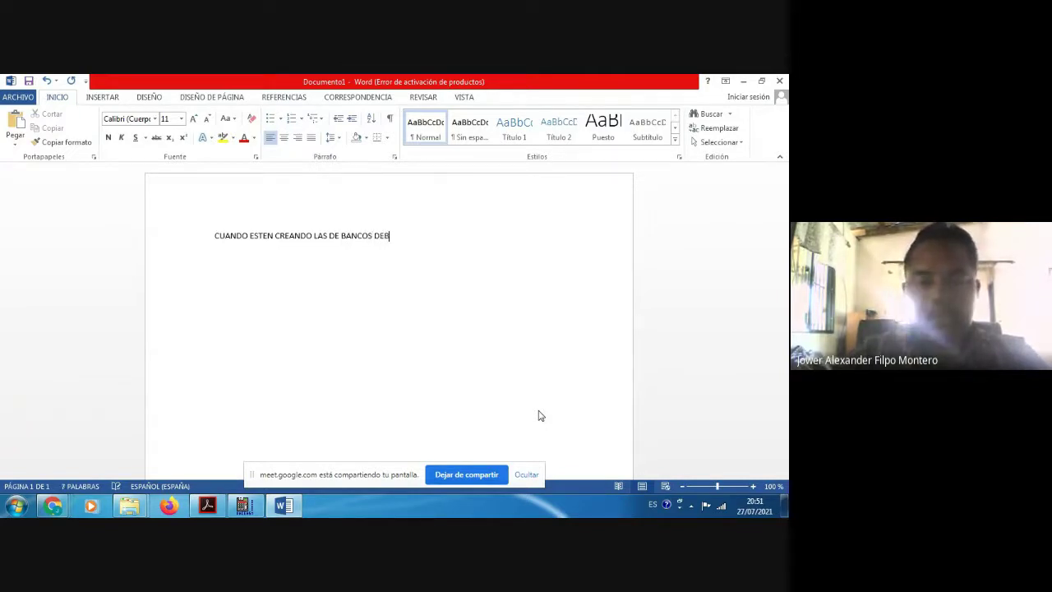
{"action": "type", "text": "ENPO"}
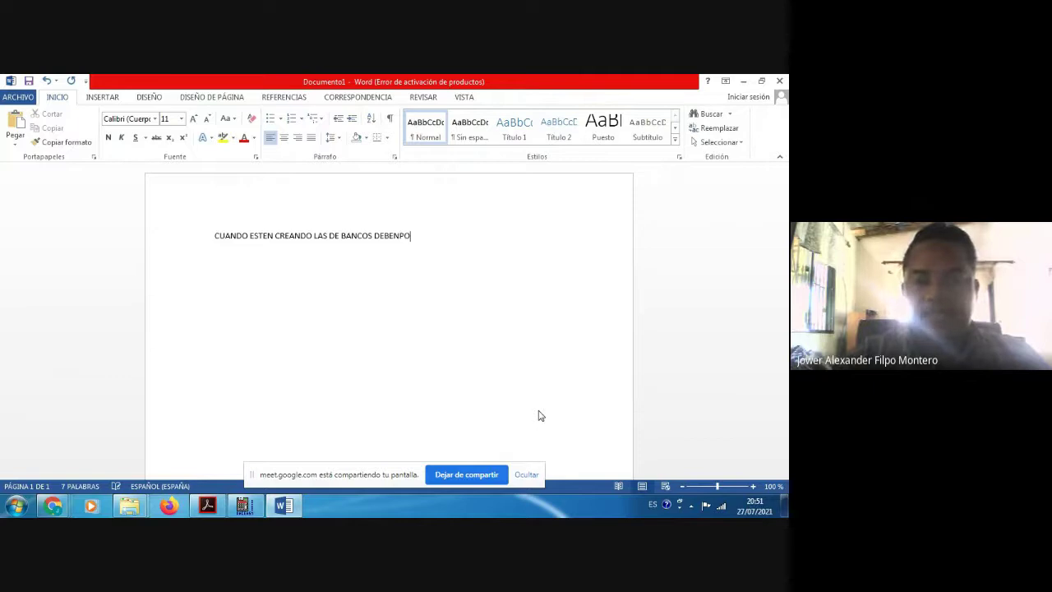
{"action": "key", "text": "BackSpace"}
{"action": "key", "text": "BackSpace"}
{"action": "key", "text": "BackSpace"}
{"action": "key", "text": "BackSpace"}
{"action": "type", "text": "EN "}
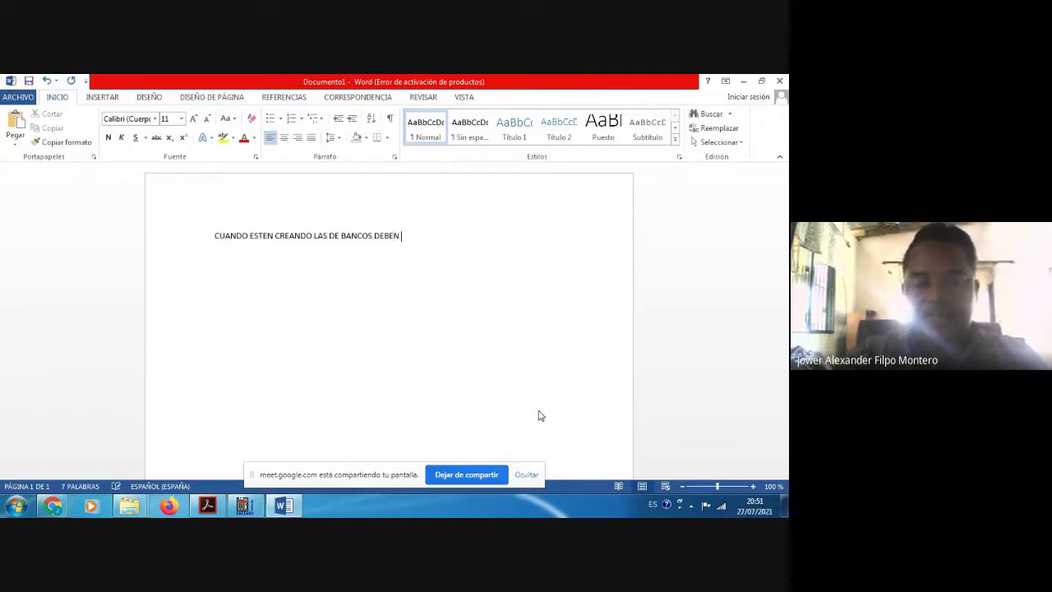
{"action": "type", "text": "PONERLE"}
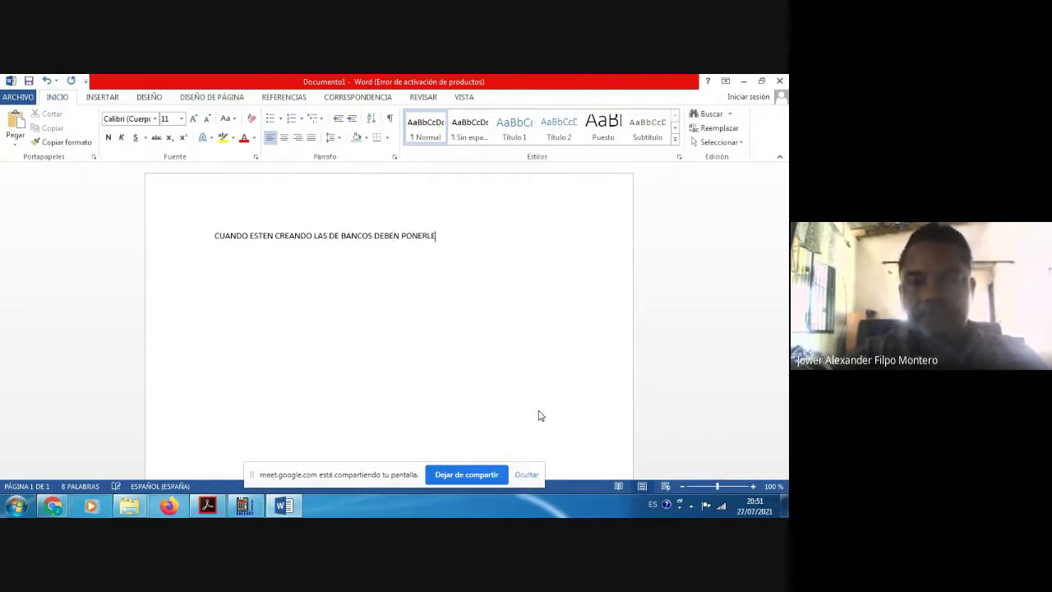
{"action": "type", "text": " QUE "}
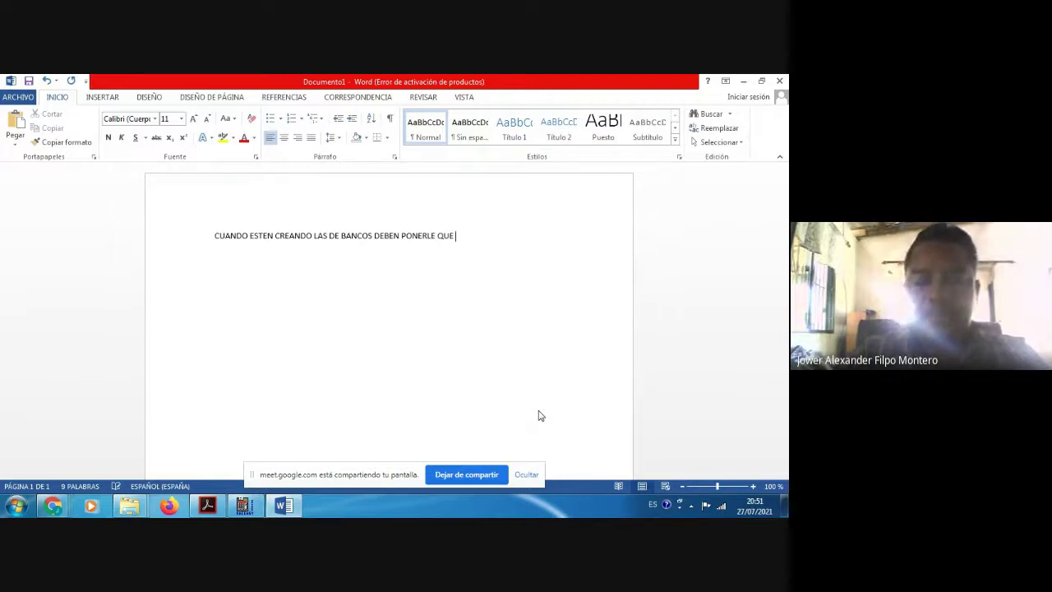
{"action": "type", "text": "SON CONC"}
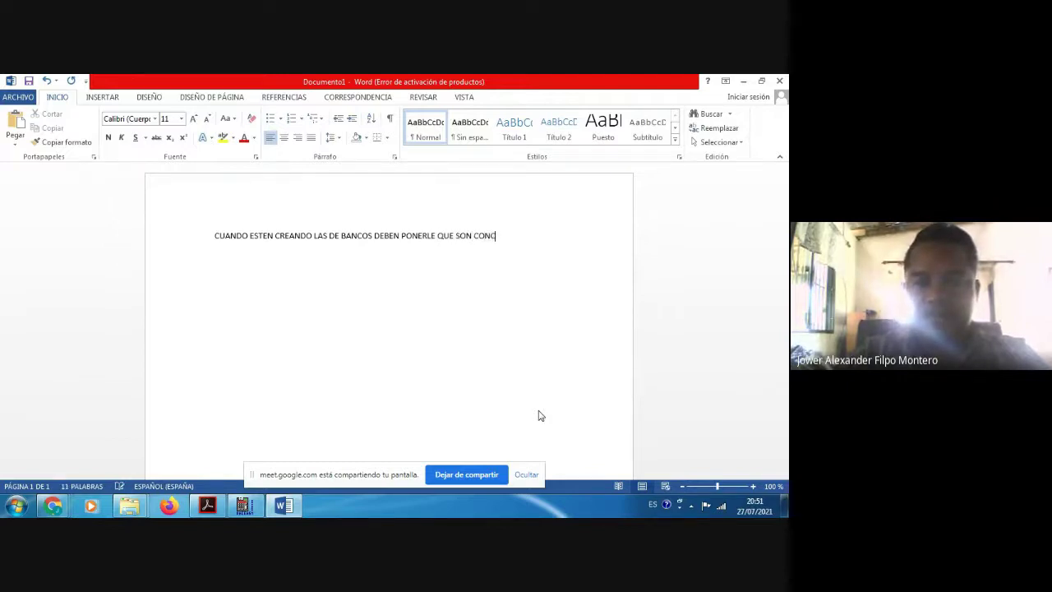
{"action": "type", "text": "ILIABL"}
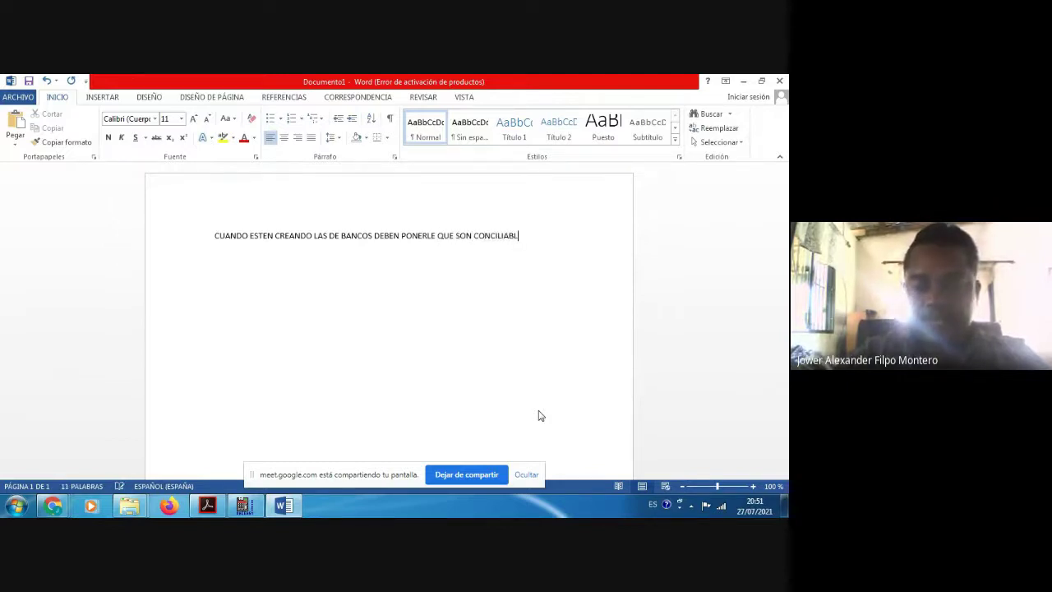
{"action": "type", "text": "E"}
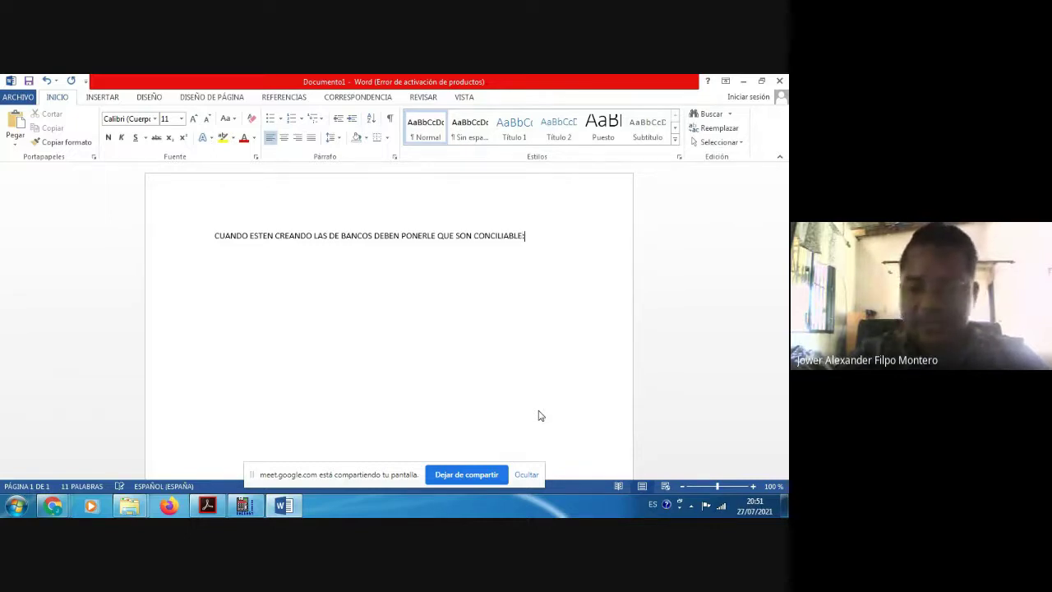
{"action": "type", "text": ":"}
Step: List BANCO DE RESERVAS and BANCO POPULAR on separate lines, then minimize Word
{"action": "key", "text": "Return"}
{"action": "type", "text": "BANCO"}
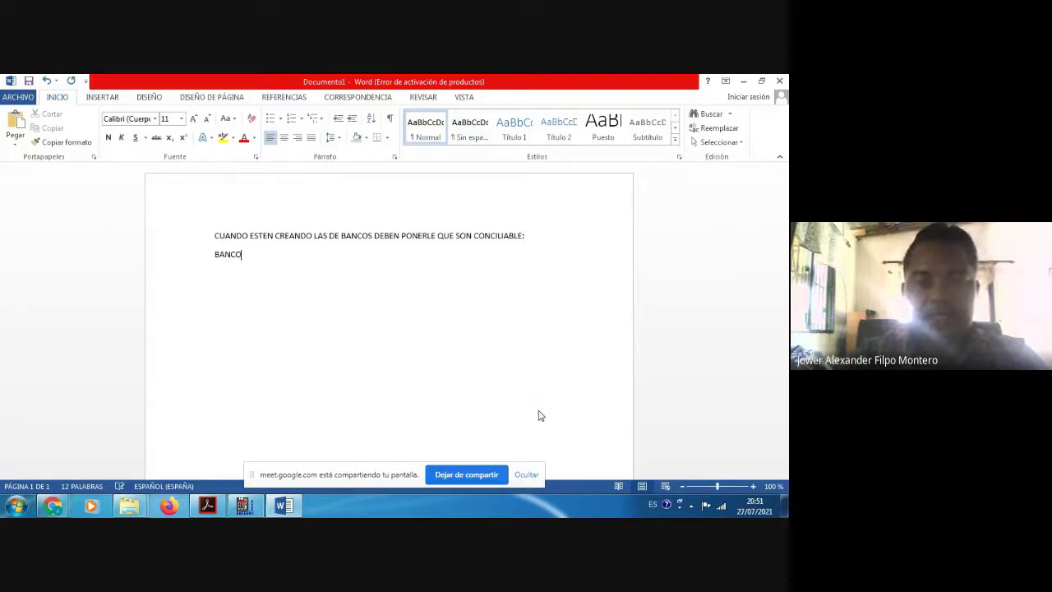
{"action": "type", "text": " DE RESERVAS"}
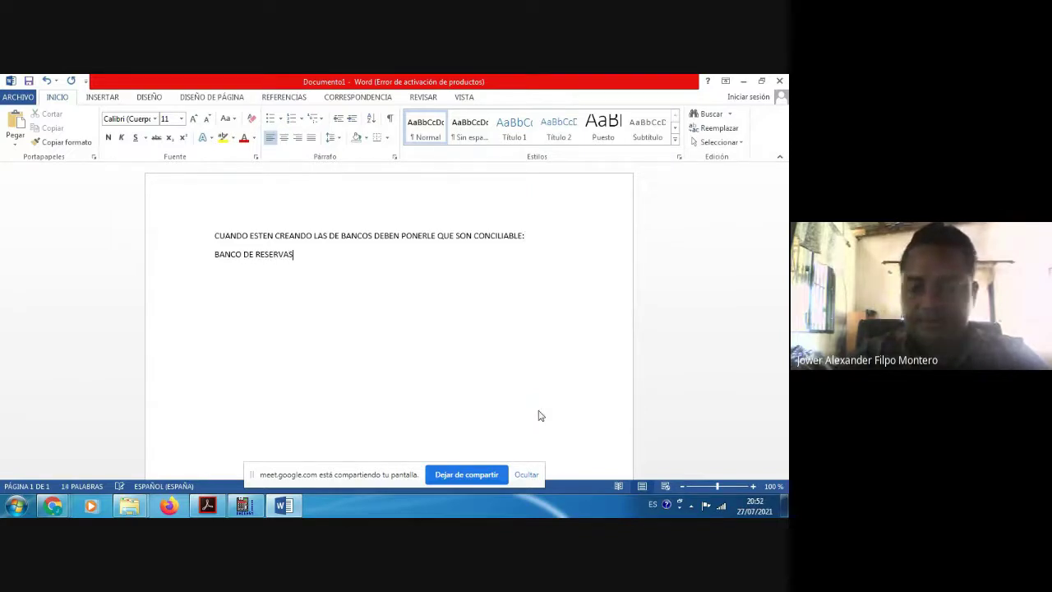
{"action": "type", "text": "NCO"}
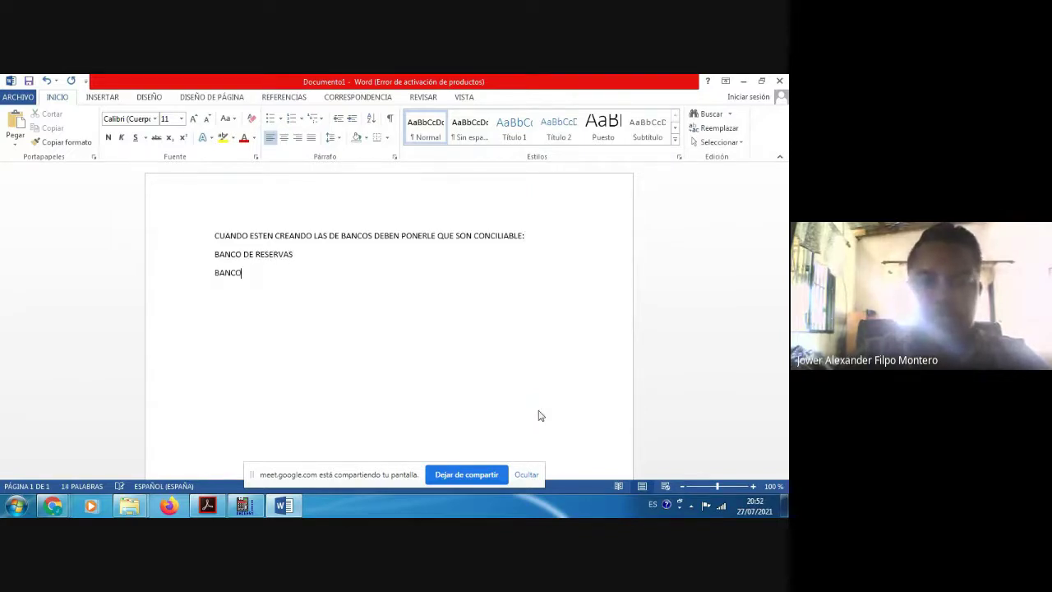
{"action": "type", "text": " POP"}
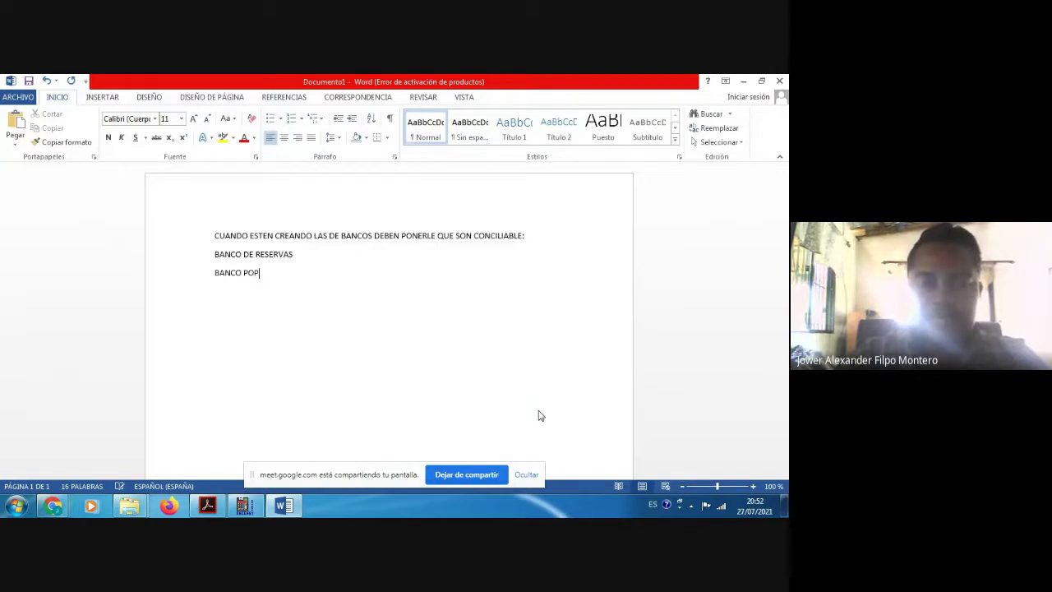
{"action": "type", "text": "ULAR"}
{"action": "key", "text": "Return"}
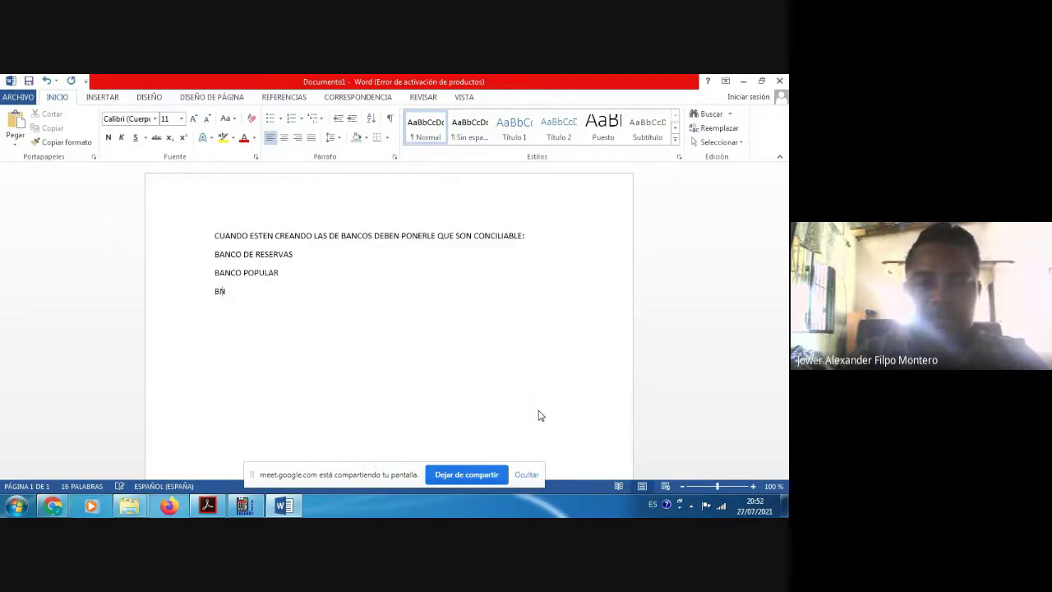
{"action": "key", "text": "BackSpace"}
{"action": "key", "text": "BackSpace"}
{"action": "key", "text": "BackSpace"}
{"action": "type", "text": "ANCO POLU"}
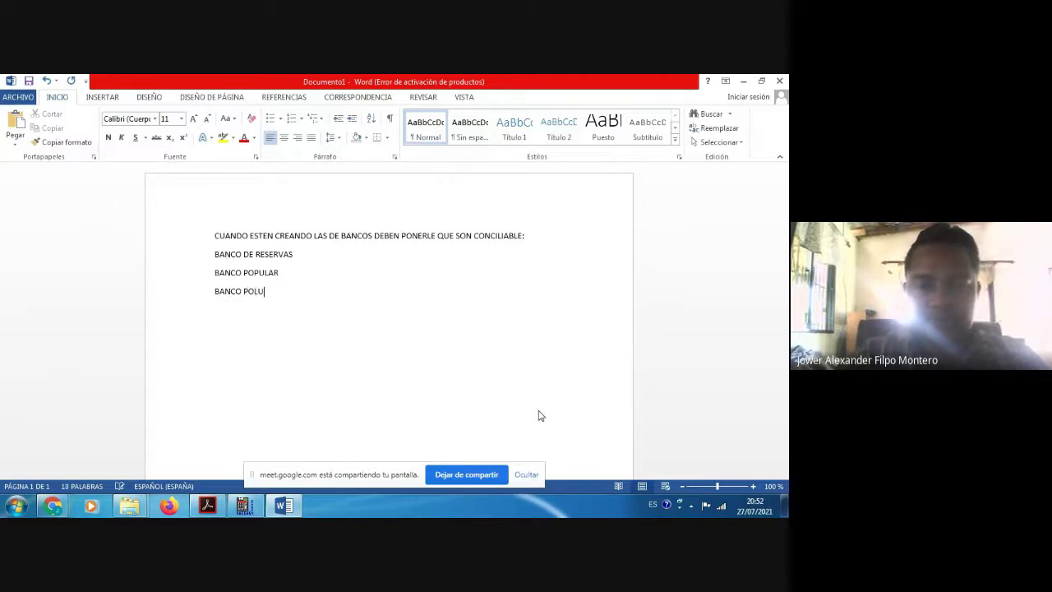
{"action": "type", "text": "P"}
{"action": "key", "text": "BackSpace"}
{"action": "key", "text": "BackSpace"}
{"action": "key", "text": "BackSpace"}
{"action": "type", "text": "PULAR"}
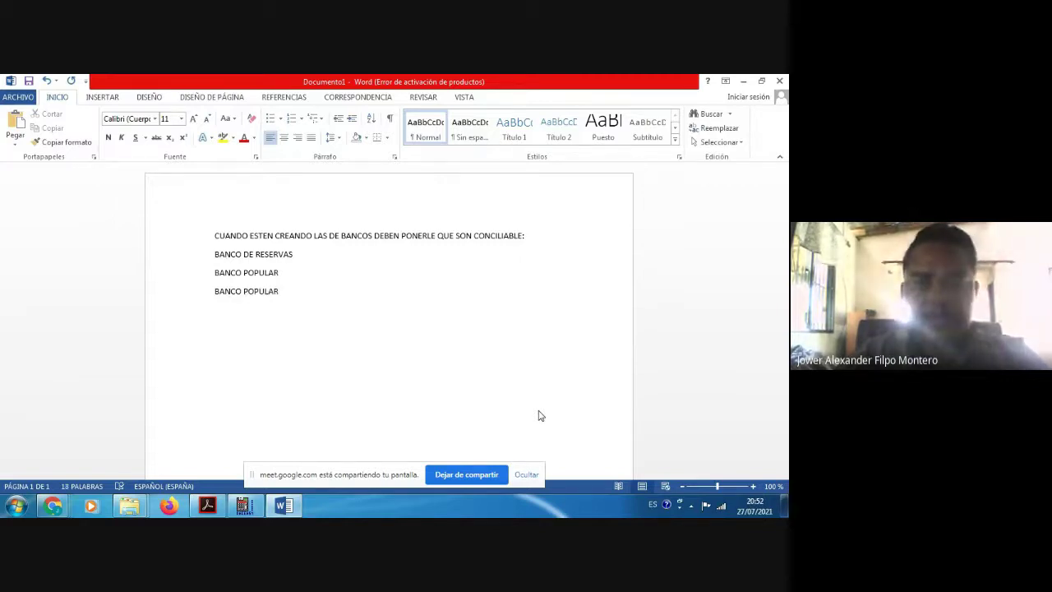
{"action": "key", "text": "Return"}
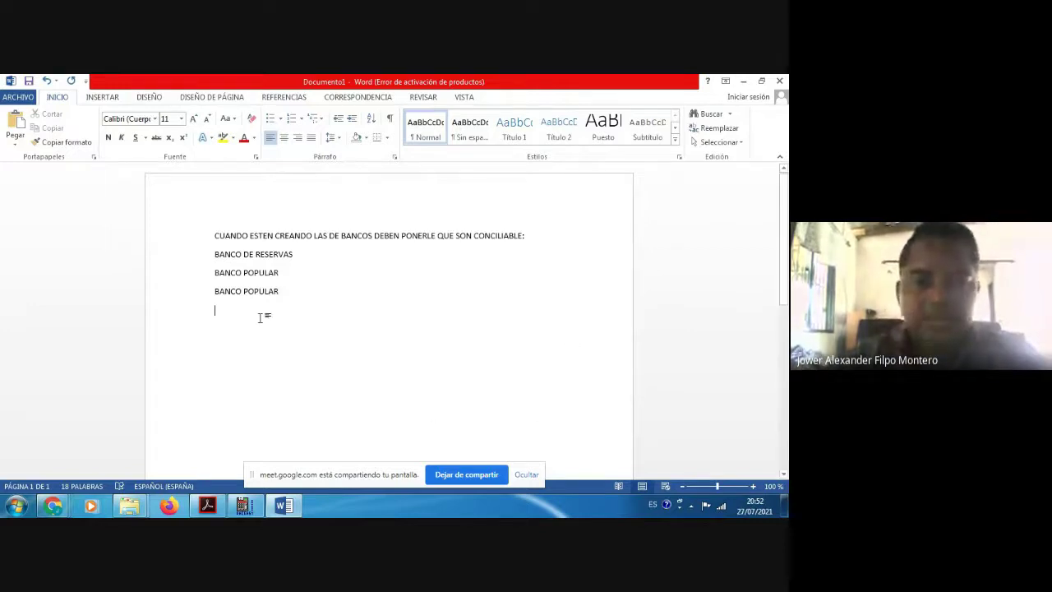
{"action": "left_click", "coordinate": [742, 81]}
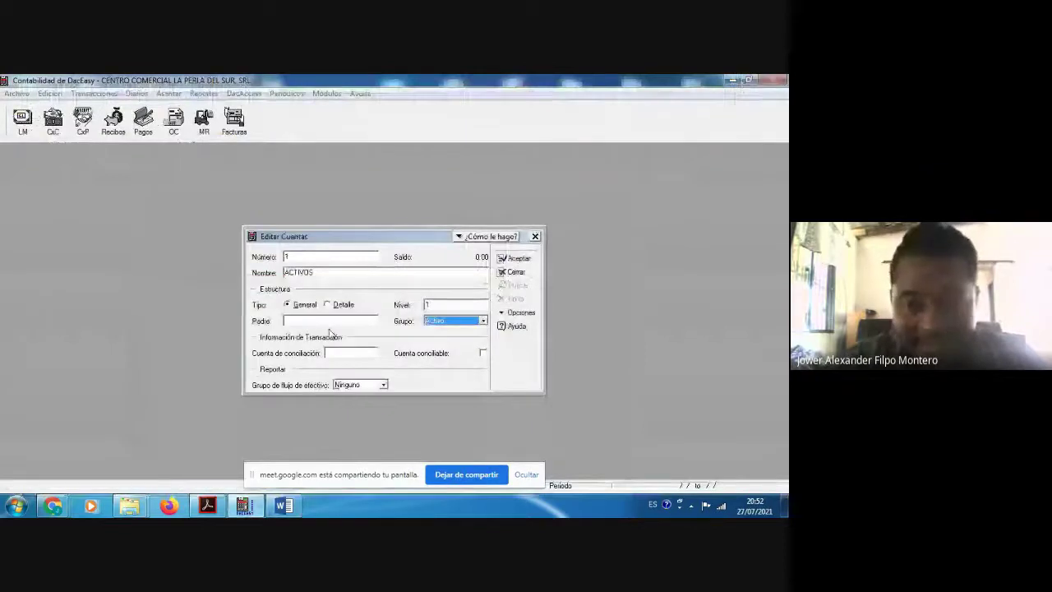
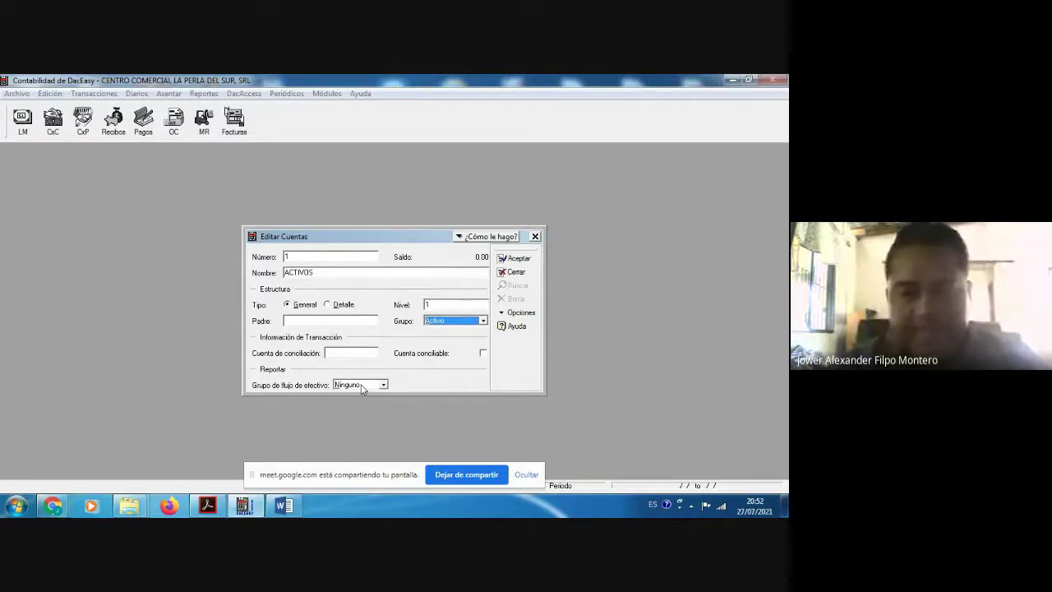
Step: Save account 1 ACTIVOS at level 1, then glance at the Buscar Cuentas list and close it
{"action": "left_click", "coordinate": [360, 272]}
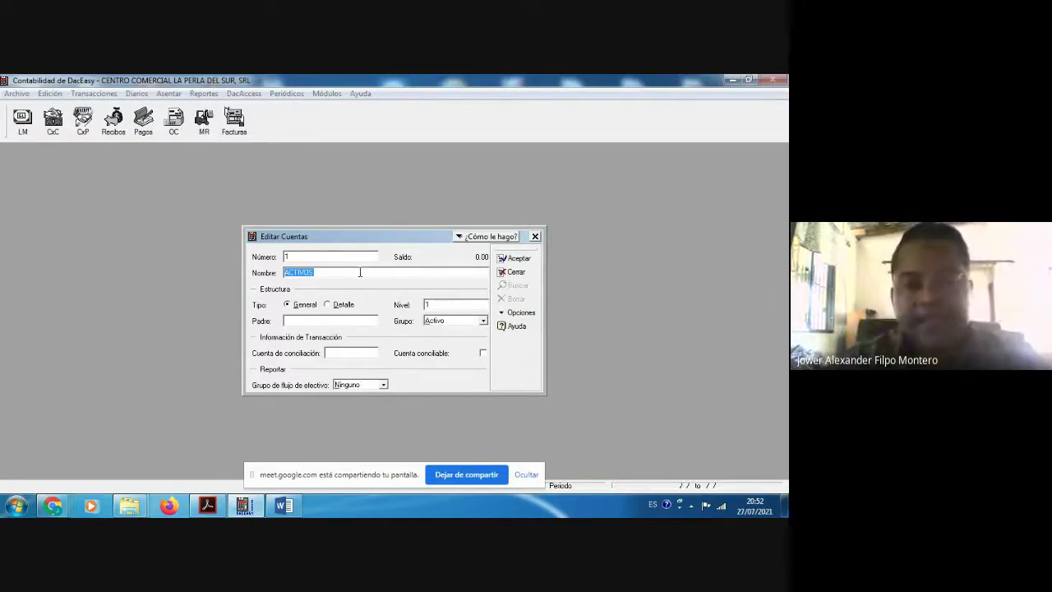
{"action": "left_click", "coordinate": [325, 257]}
{"action": "left_click", "coordinate": [333, 272]}
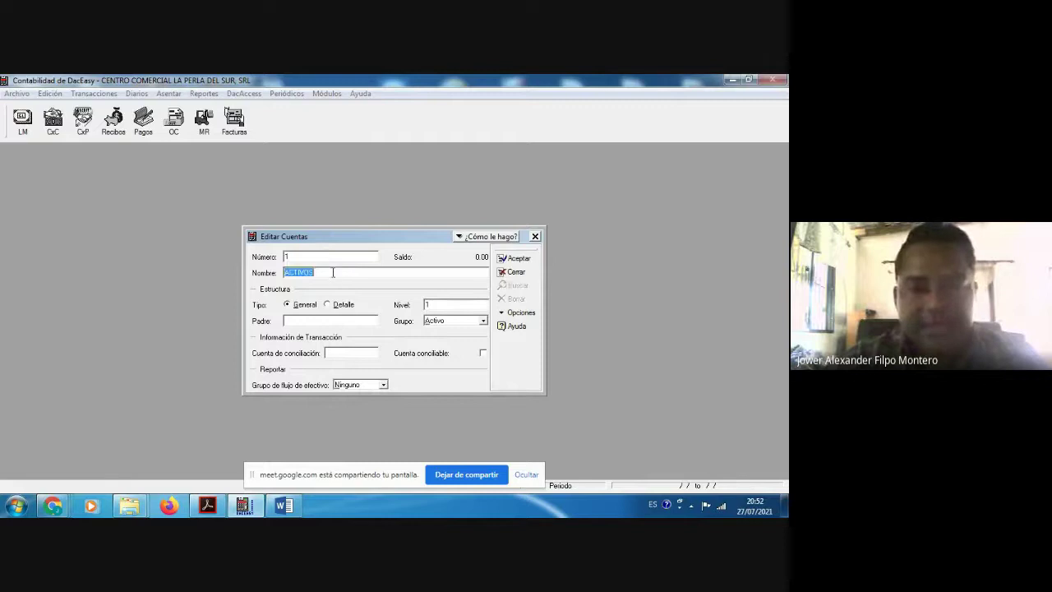
{"action": "left_click", "coordinate": [518, 260]}
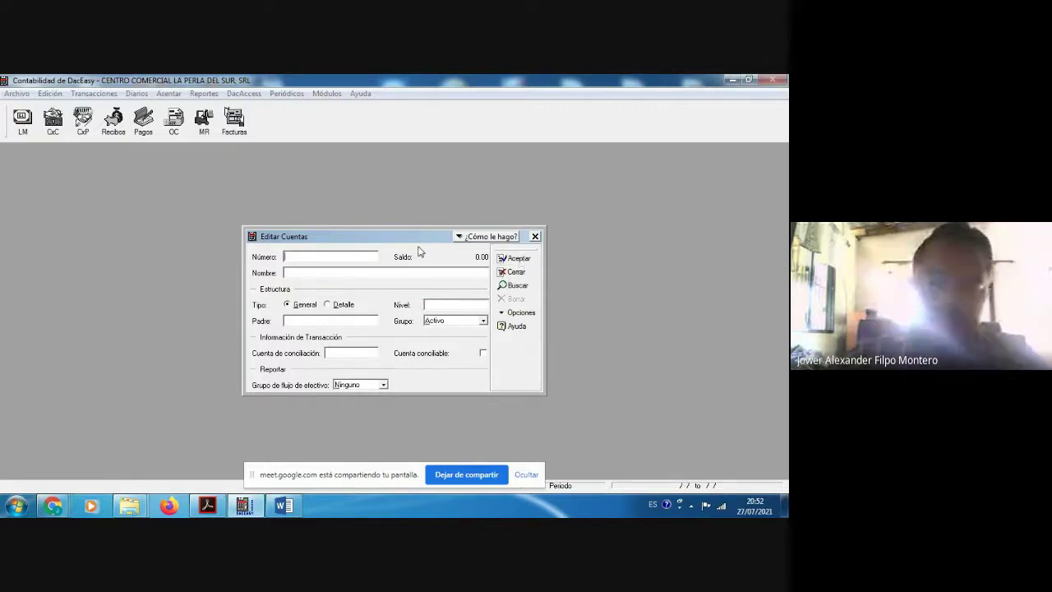
{"action": "double_click", "coordinate": [324, 321]}
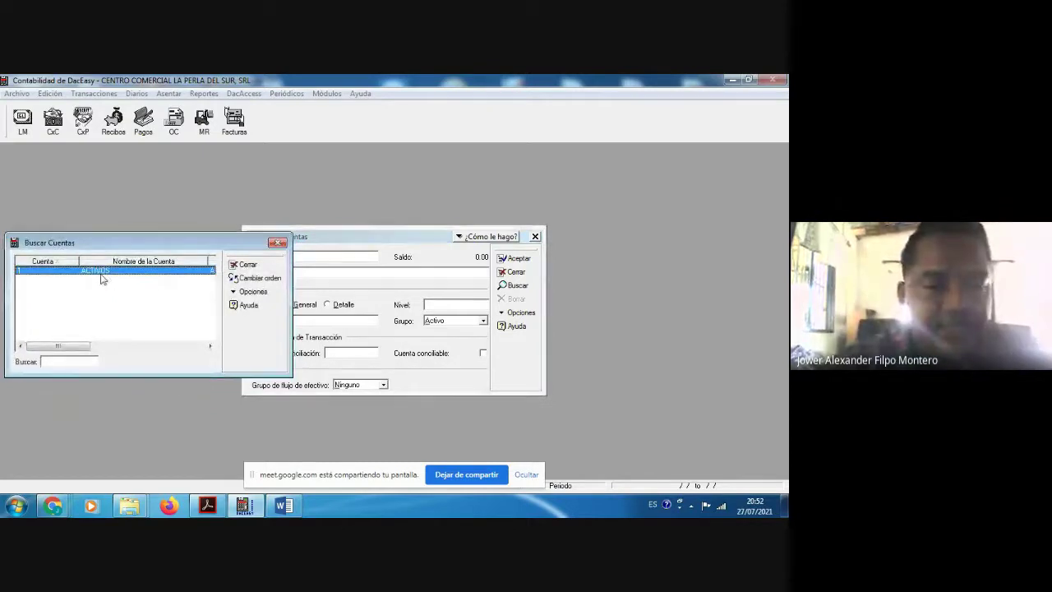
{"action": "left_click", "coordinate": [277, 244]}
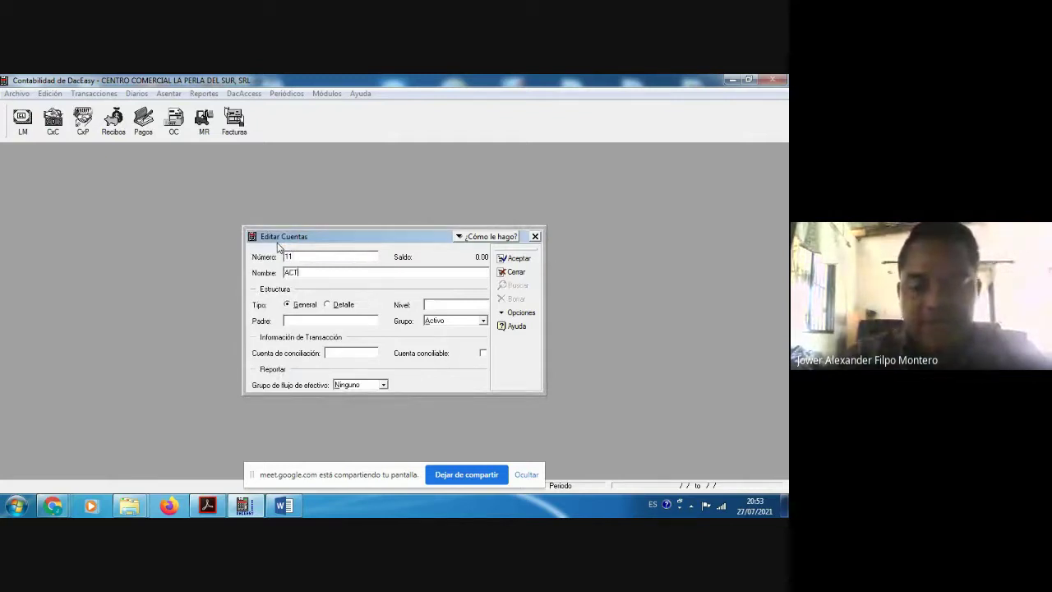
Step: Save account 11 ACTIVOS CIRCULANTES at level 1 and open the Buscar Cuentas list
{"action": "type", "text": "CIRCULAN"}
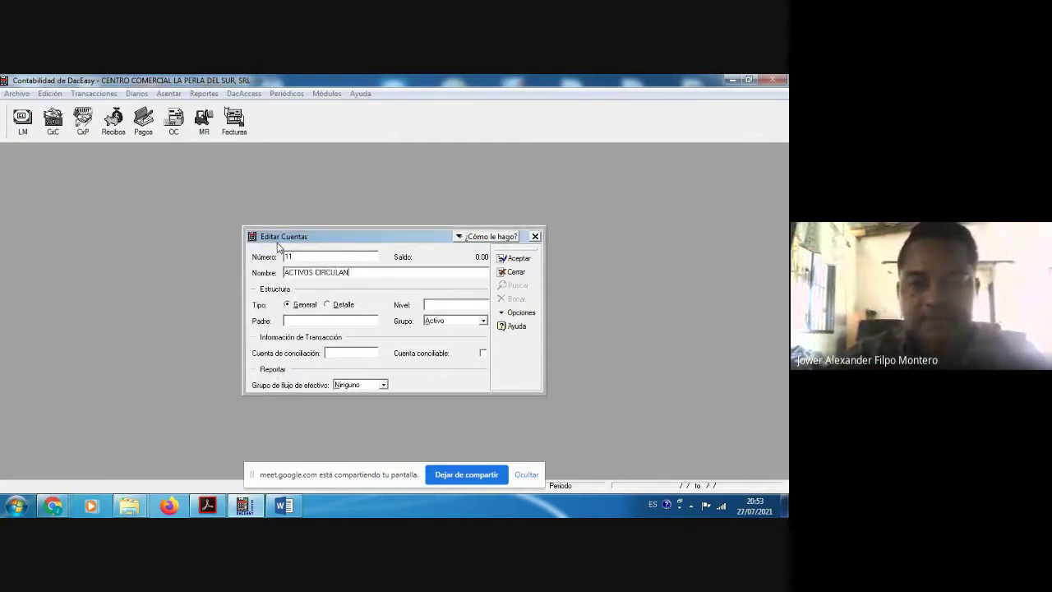
{"action": "type", "text": "TES"}
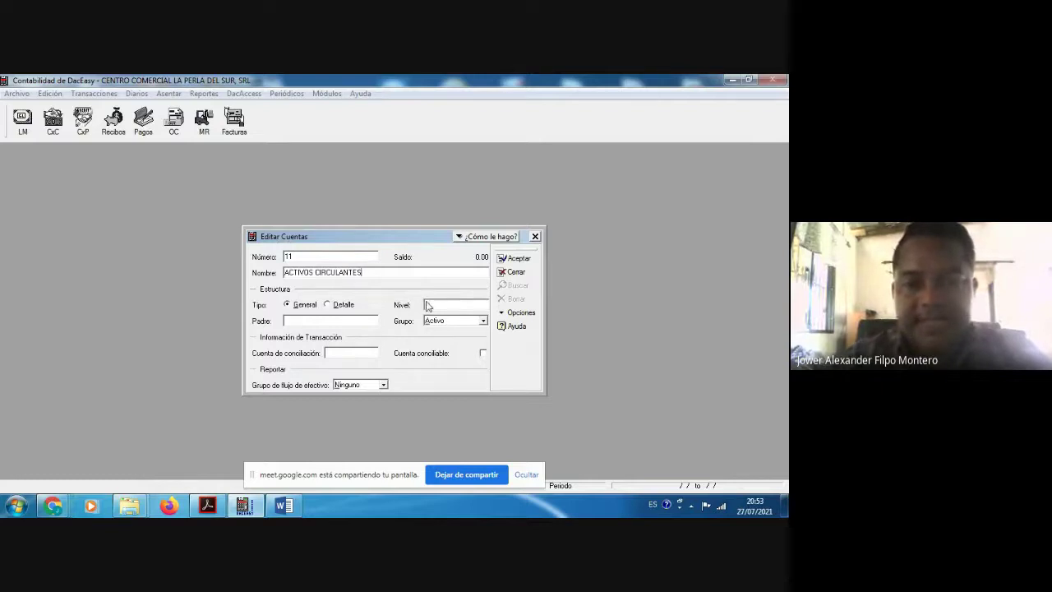
{"action": "left_click", "coordinate": [427, 303]}
{"action": "type", "text": "1"}
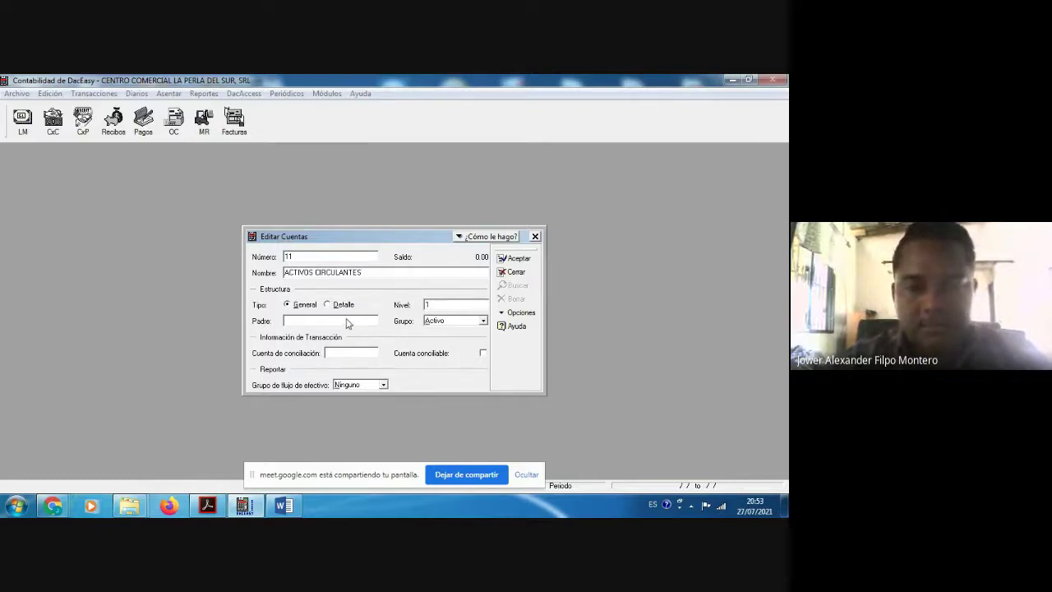
{"action": "key", "text": "shift+Home"}
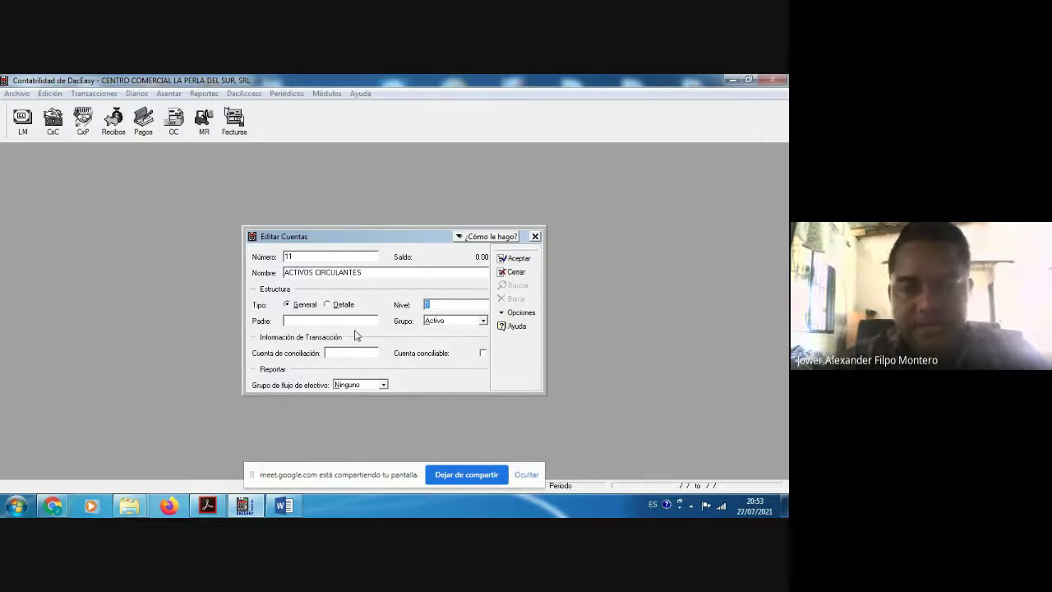
{"action": "key", "text": "Tab"}
{"action": "key", "text": "Tab"}
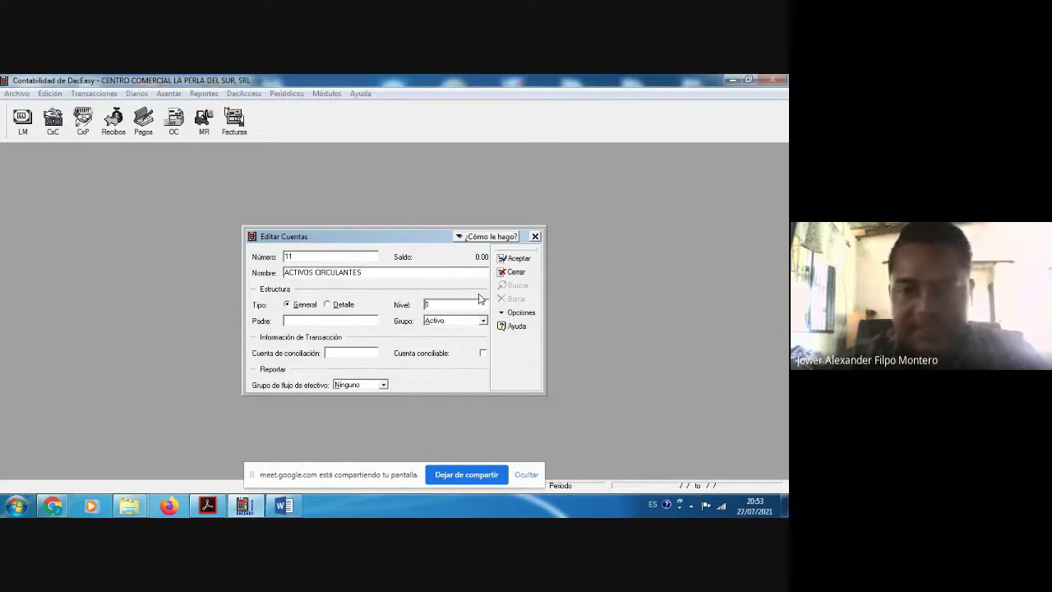
{"action": "left_click", "coordinate": [515, 259]}
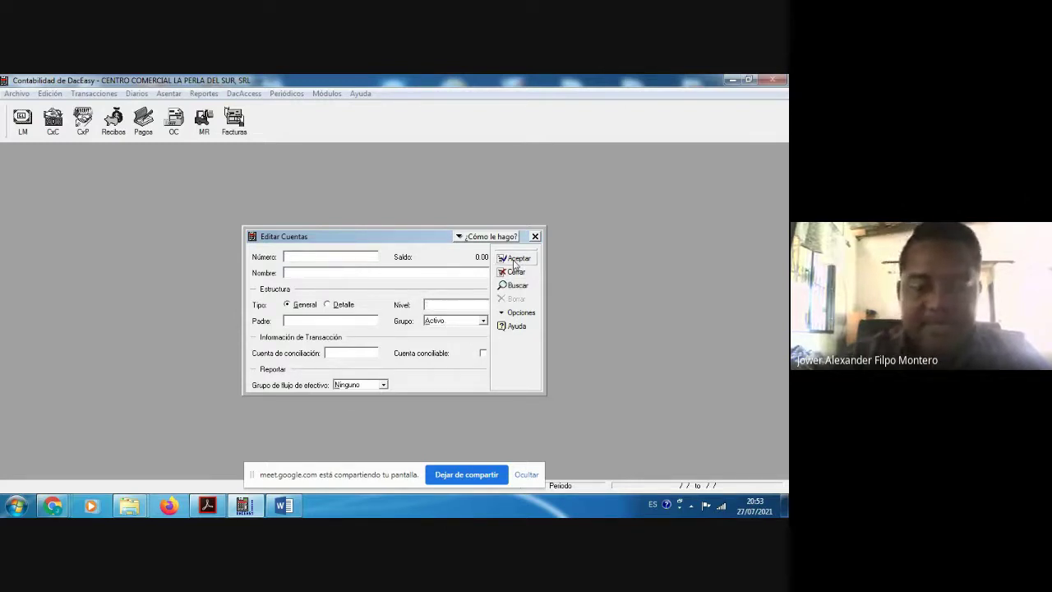
{"action": "left_click", "coordinate": [515, 285]}
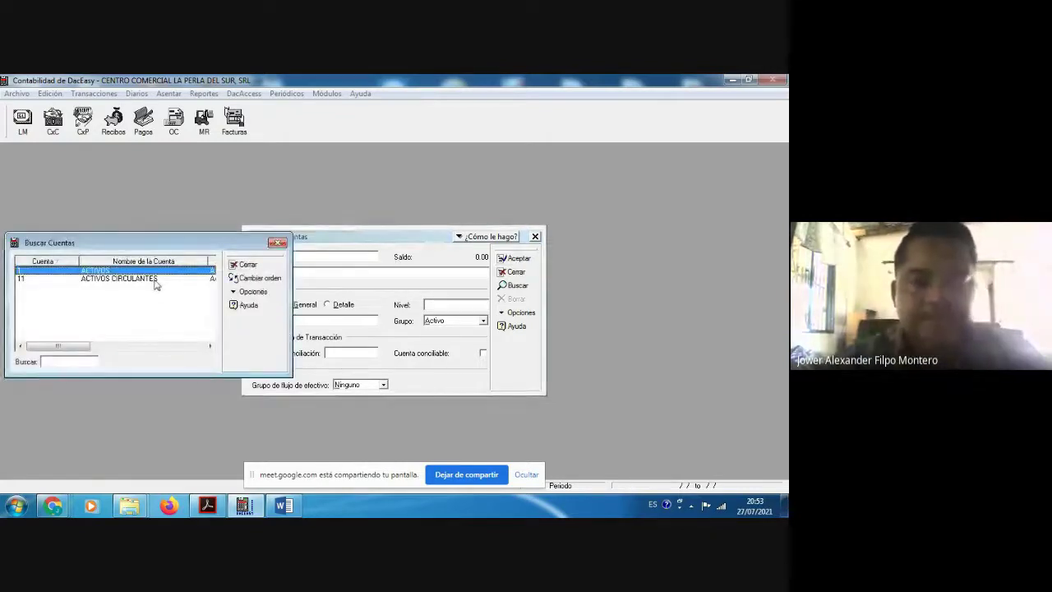
Step: Enter account 1101 EFECTIVOS EN CAJAS Y BANC with level 2 and parent 11
{"action": "key", "text": "Escape"}
{"action": "type", "text": "1101"}
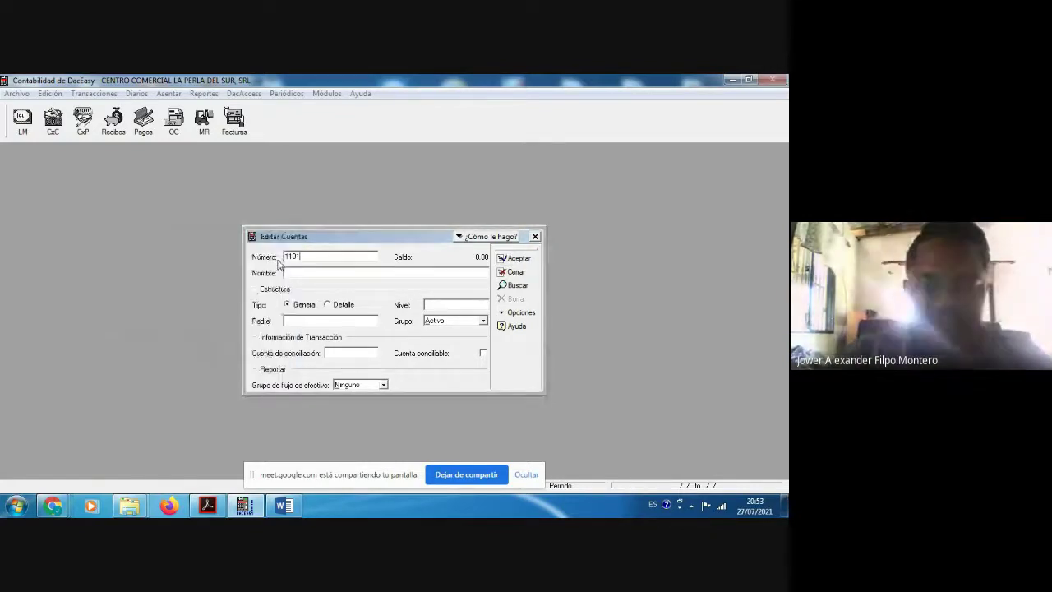
{"action": "key", "text": "Tab"}
{"action": "type", "text": "EFE"}
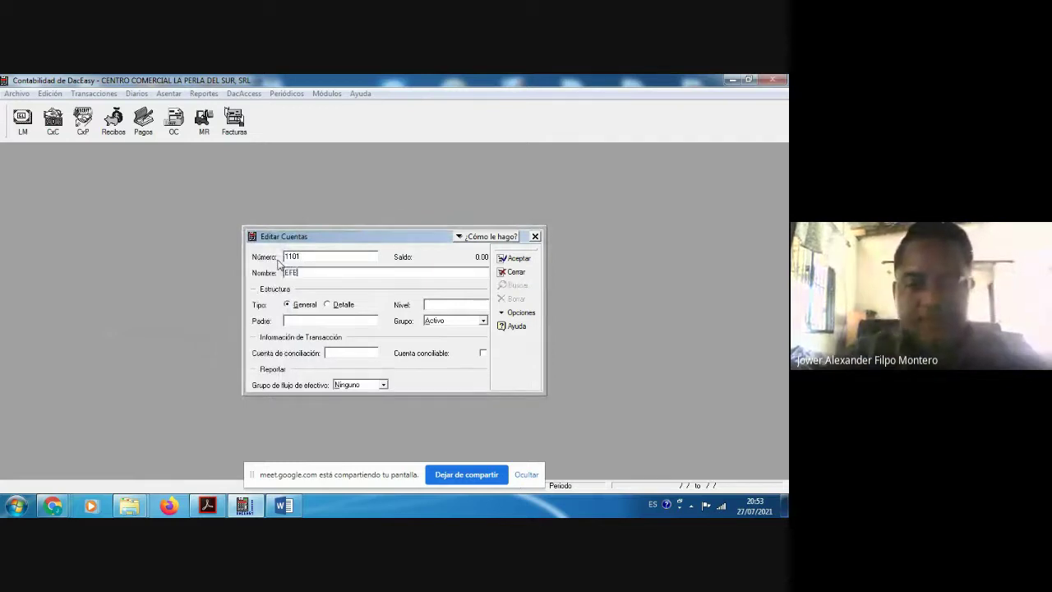
{"action": "type", "text": "CTIVOS EN CA"}
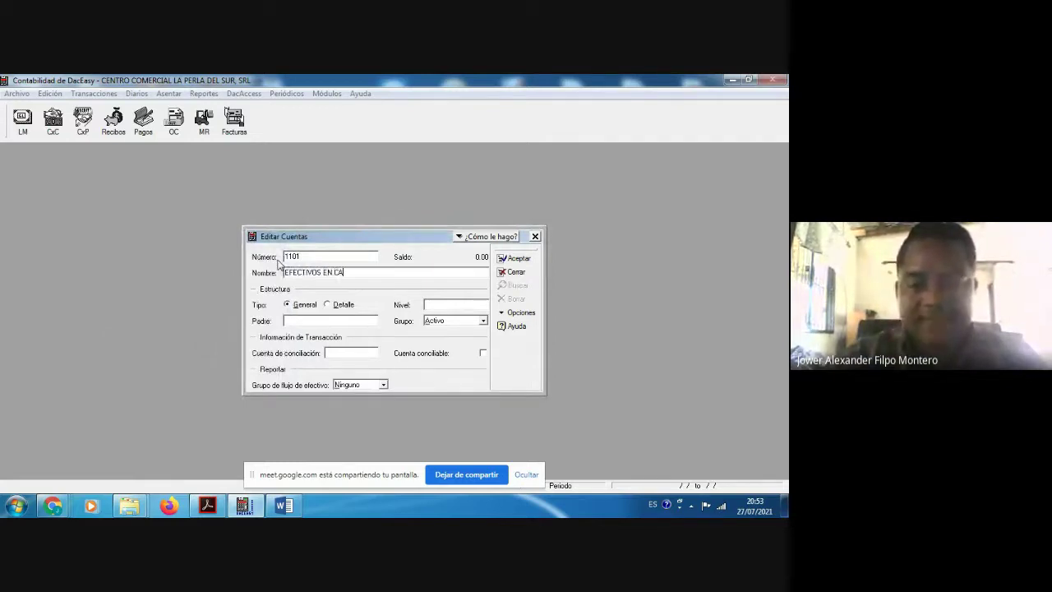
{"action": "type", "text": "JAS Y"}
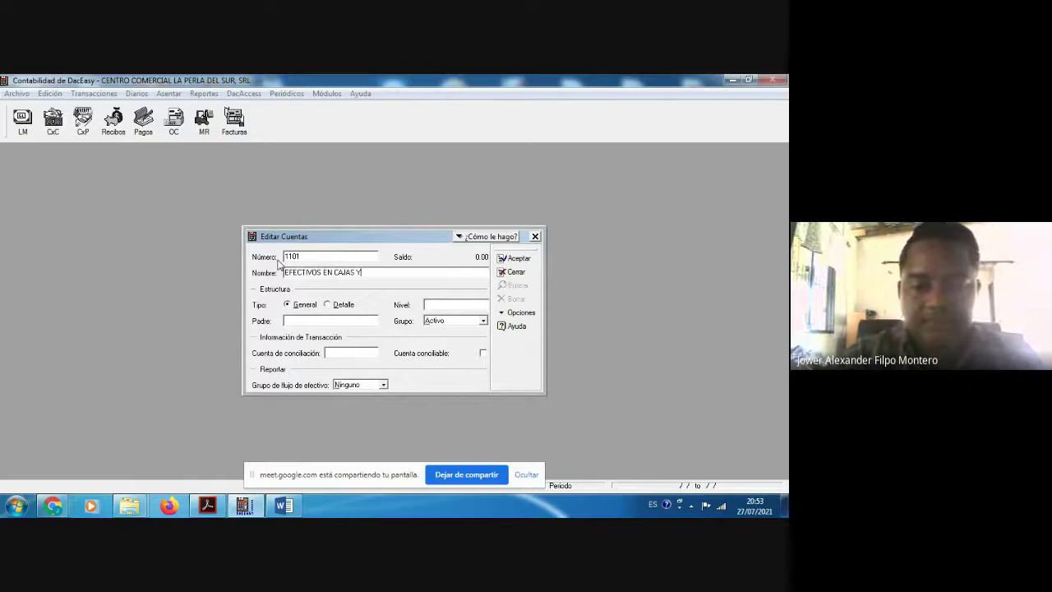
{"action": "type", "text": " BANC"}
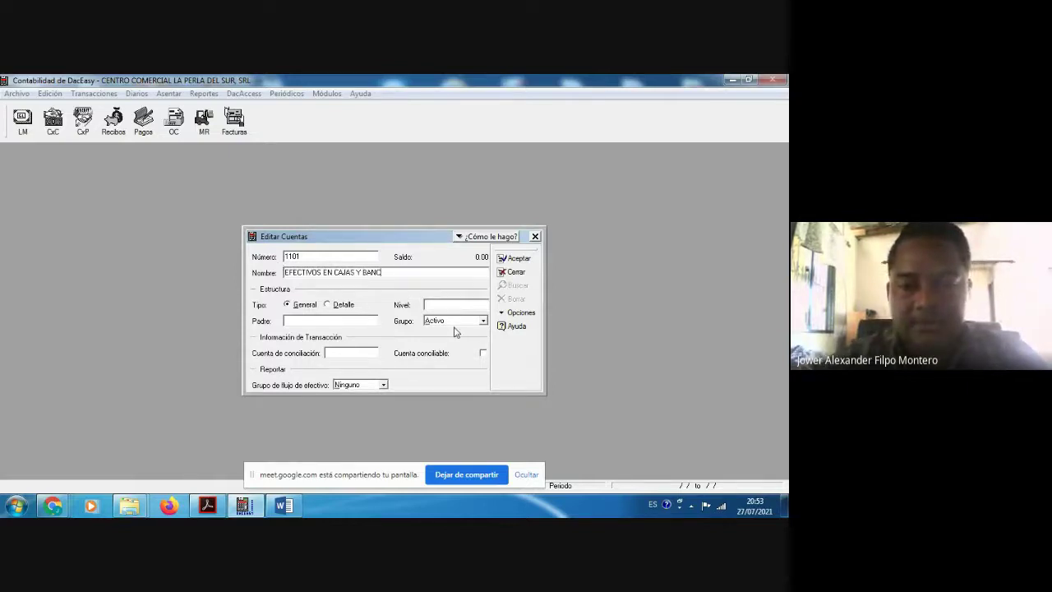
{"action": "type", "text": "2"}
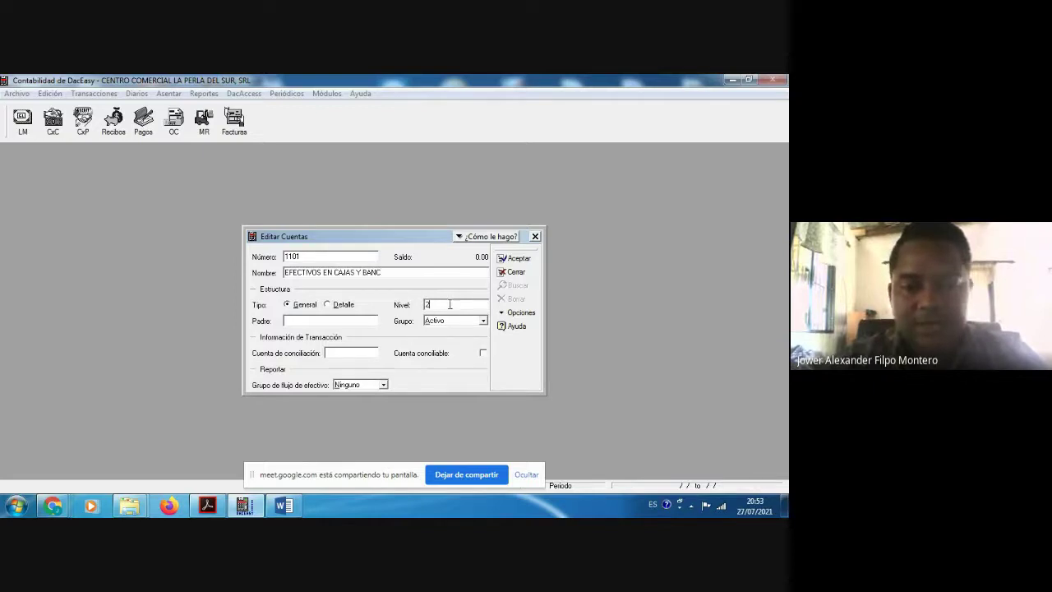
{"action": "left_click", "coordinate": [350, 323]}
{"action": "type", "text": "11"}
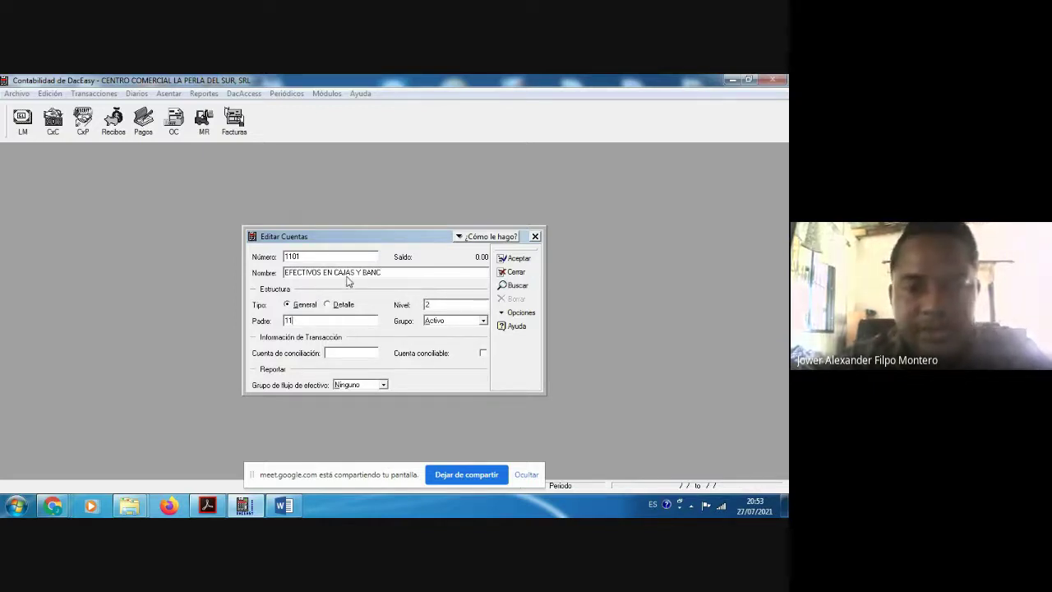
Step: Check the PDF catalog, try level 3 for account 1101, and dismiss Error #153
{"action": "left_click", "coordinate": [203, 508]}
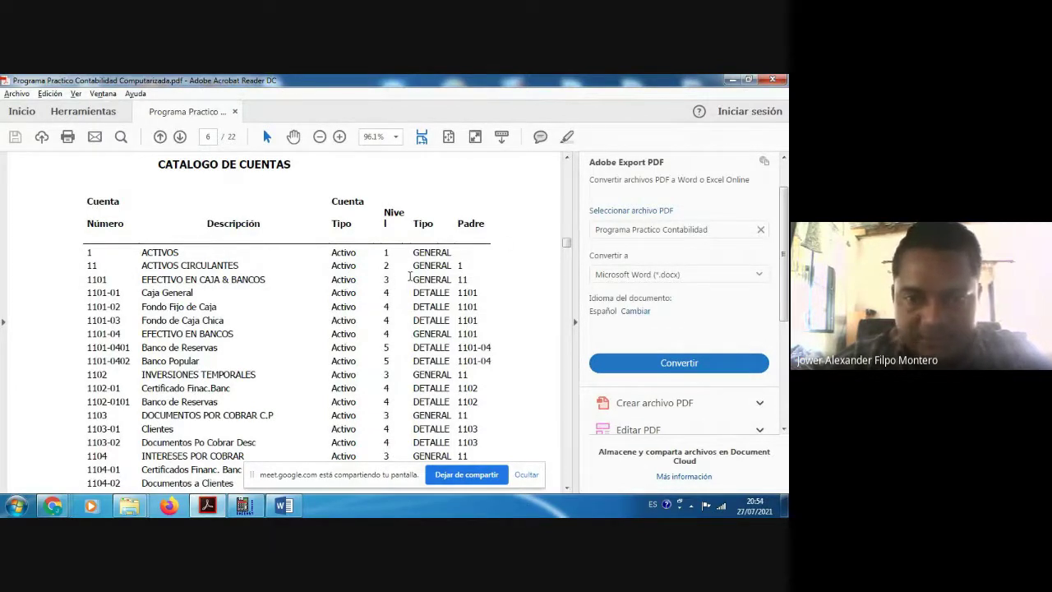
{"action": "left_click", "coordinate": [731, 80]}
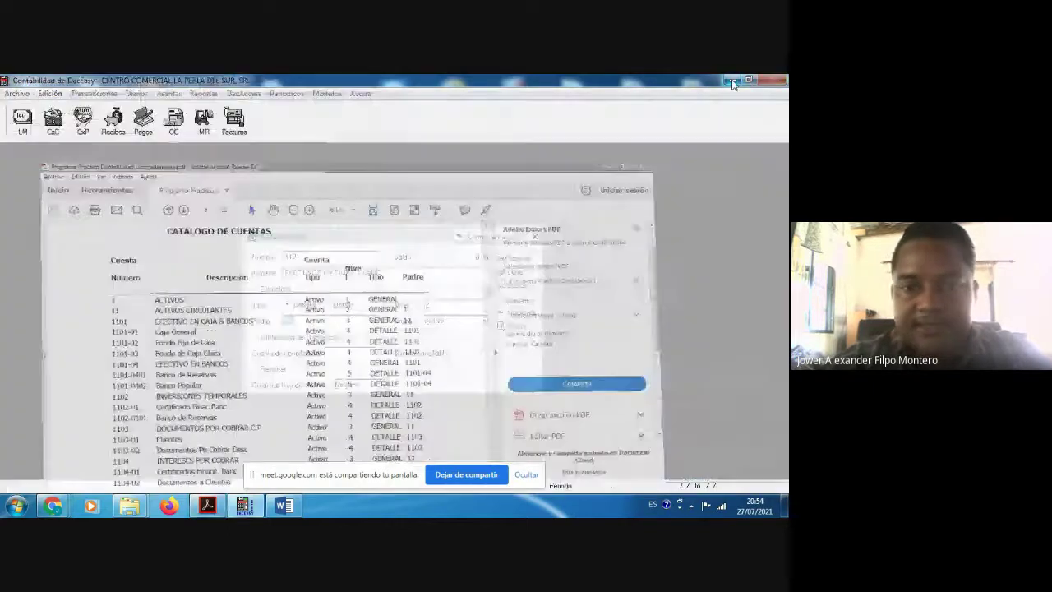
{"action": "left_click", "coordinate": [445, 308]}
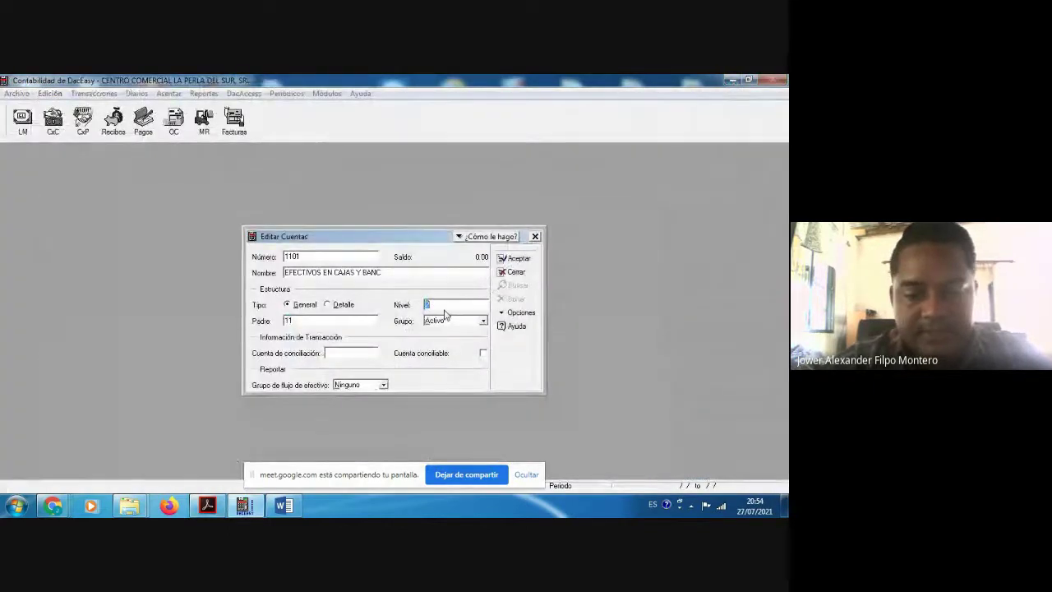
{"action": "type", "text": "3"}
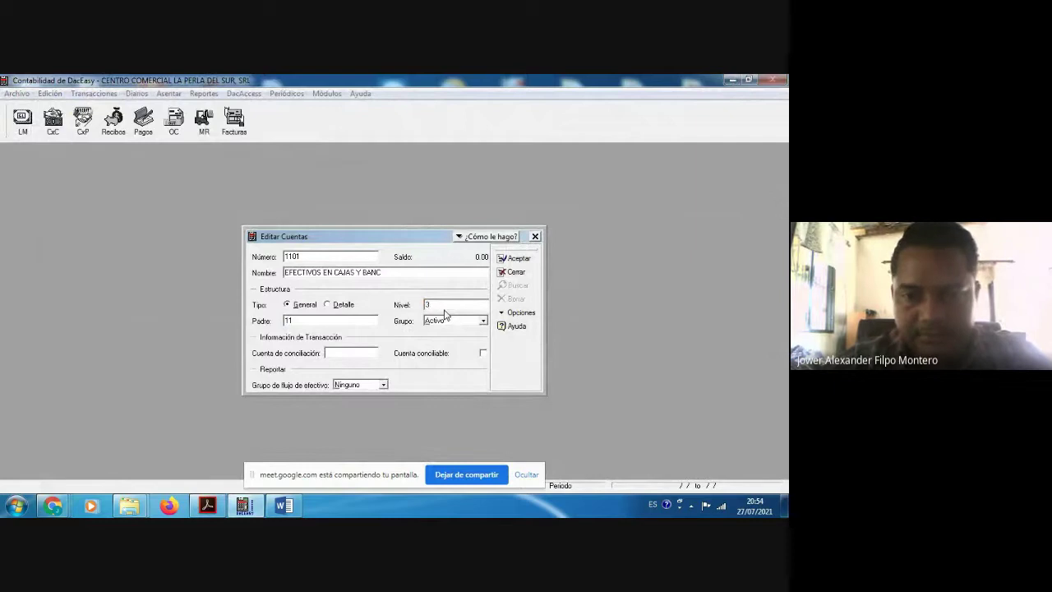
{"action": "left_click", "coordinate": [517, 260]}
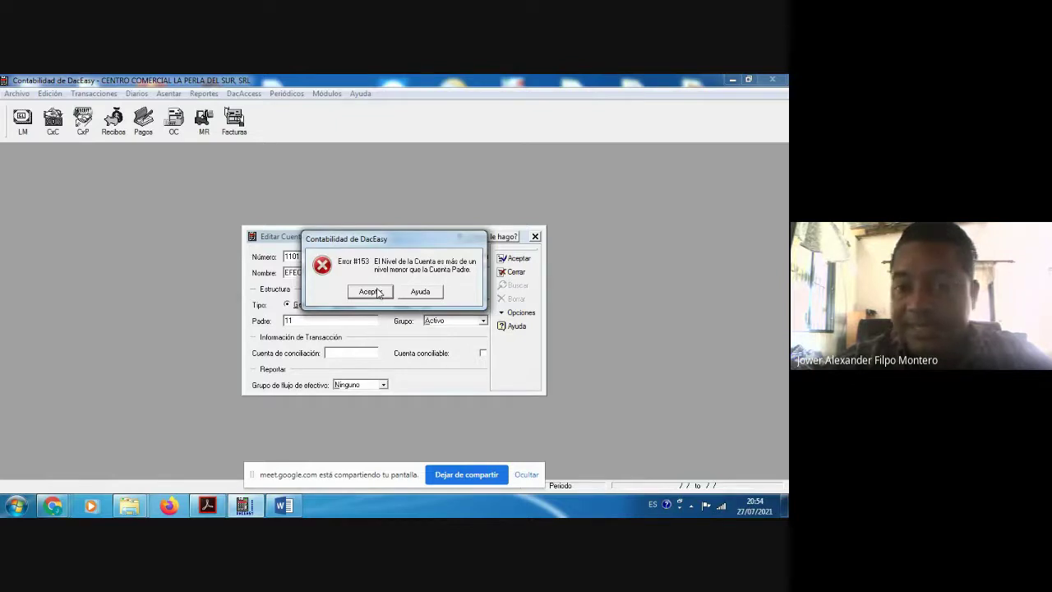
{"action": "left_click", "coordinate": [375, 292]}
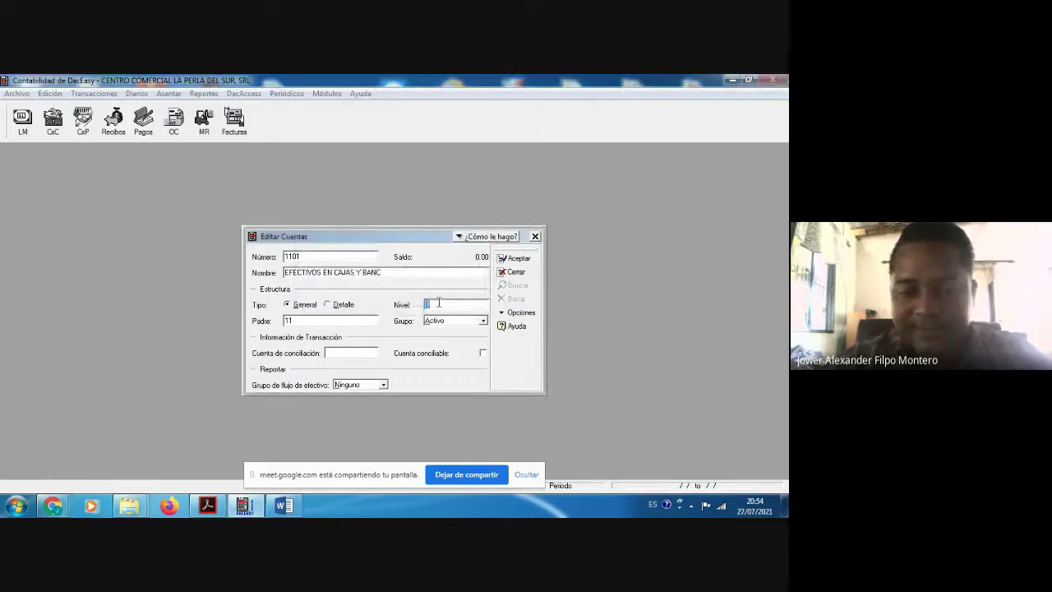
Step: Save account 1101 at level 2, then reload account 11 ACTIVOS CIRCULANTES from the list
{"action": "type", "text": "2"}
{"action": "left_click", "coordinate": [517, 258]}
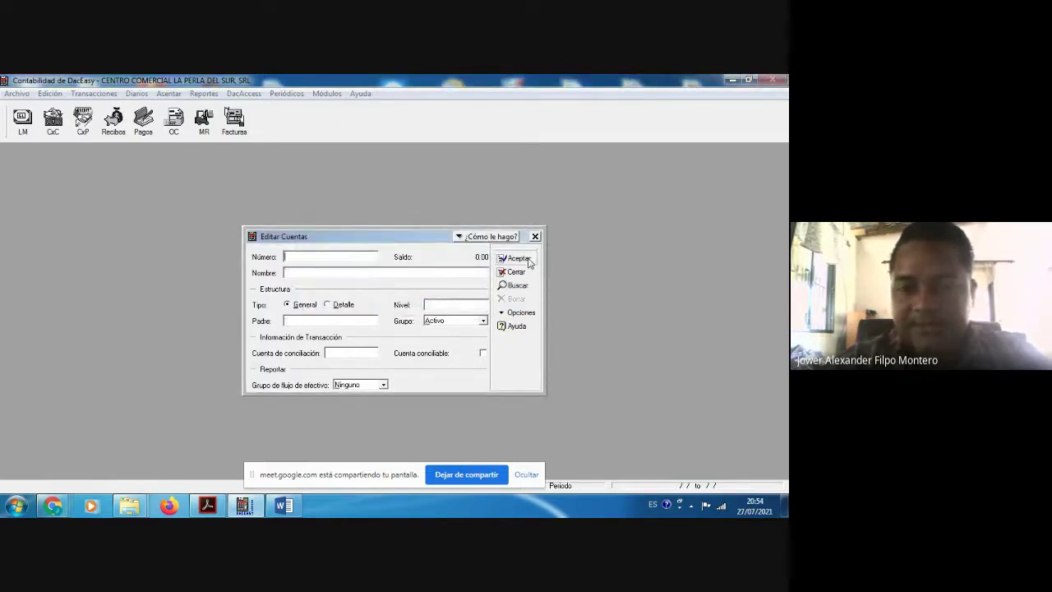
{"action": "key", "text": "F2"}
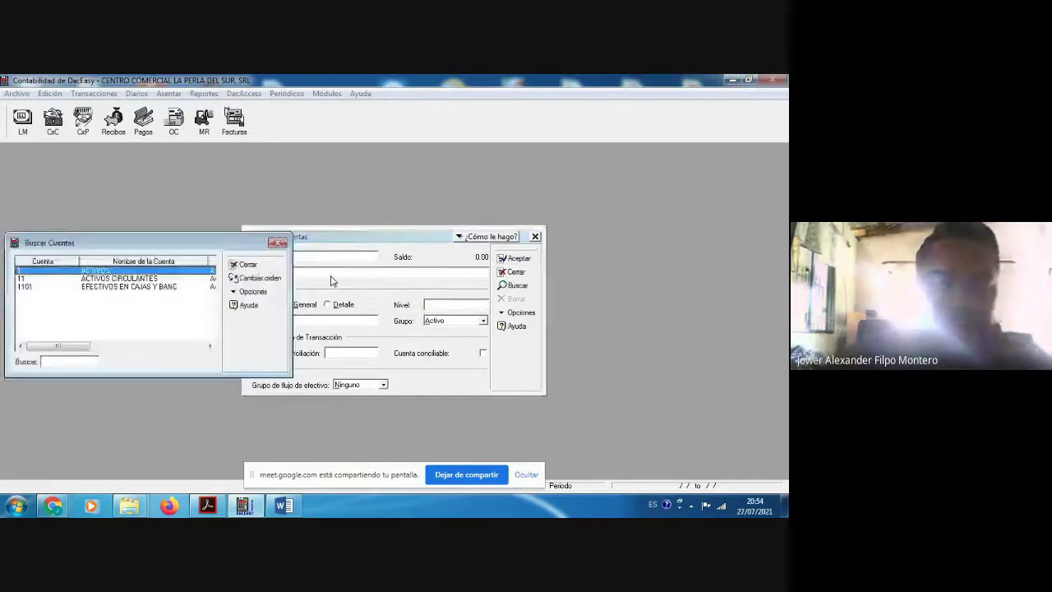
{"action": "double_click", "coordinate": [83, 279]}
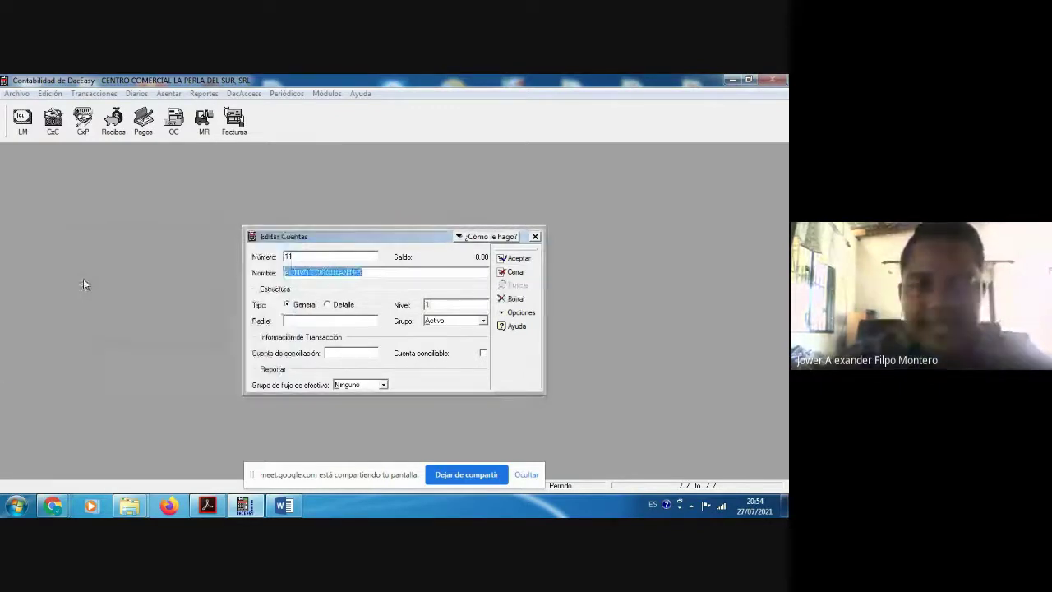
Step: Review the 1101 EFECTIVO EN CAJA & BANCOS row in the PDF, then clear the form
{"action": "left_click", "coordinate": [433, 305]}
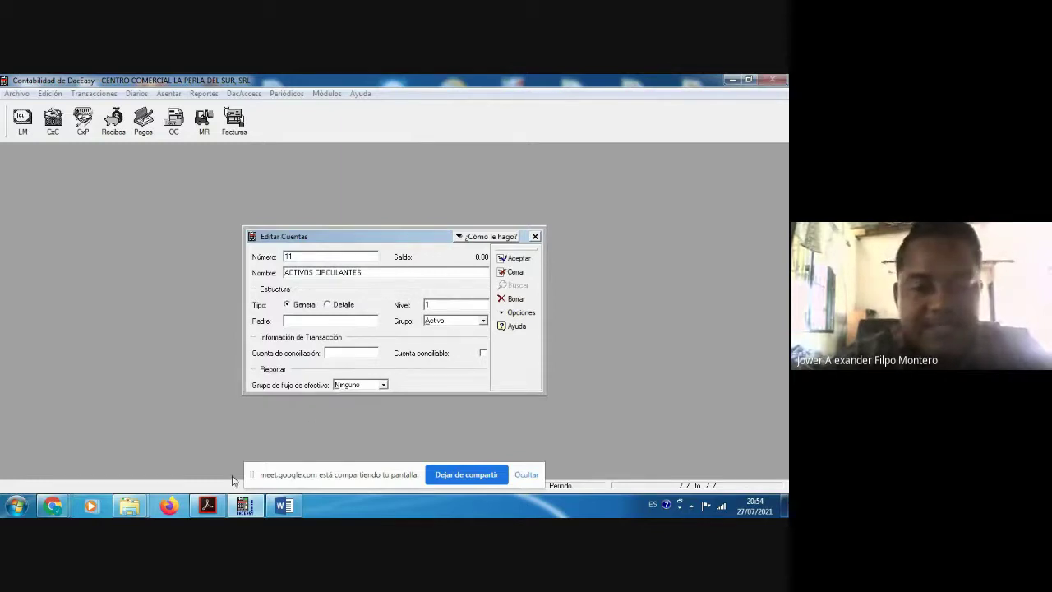
{"action": "left_click", "coordinate": [208, 504]}
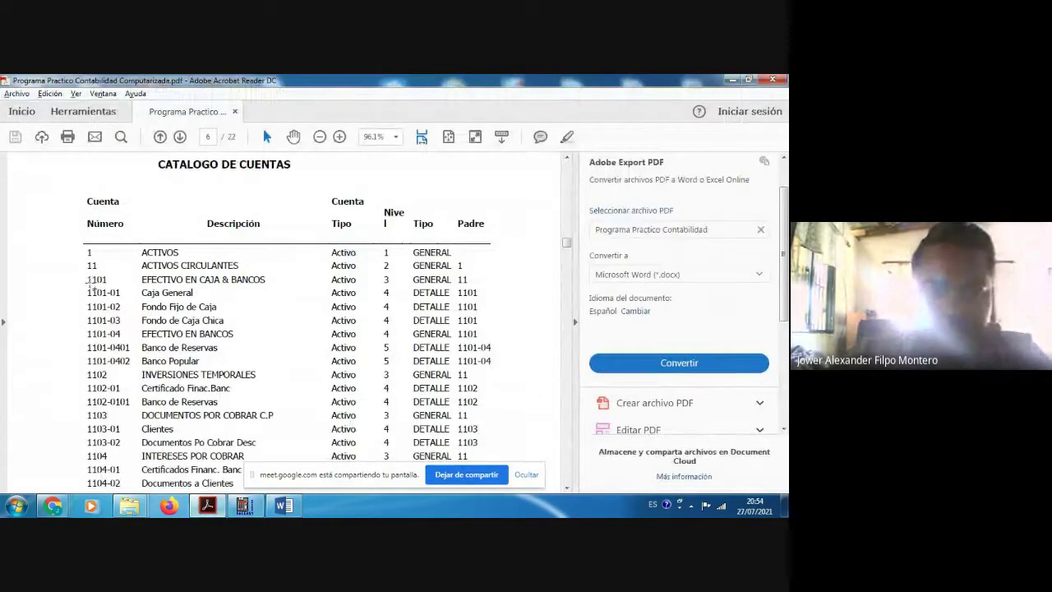
{"action": "left_click_drag", "start_coordinate": [88, 280], "coordinate": [467, 280]}
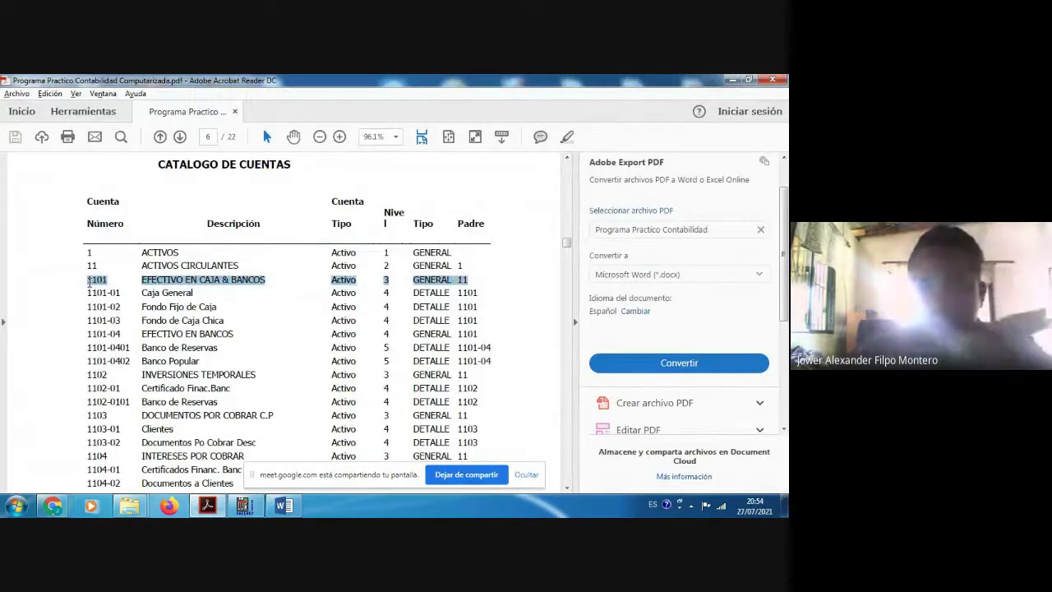
{"action": "left_click", "coordinate": [467, 292]}
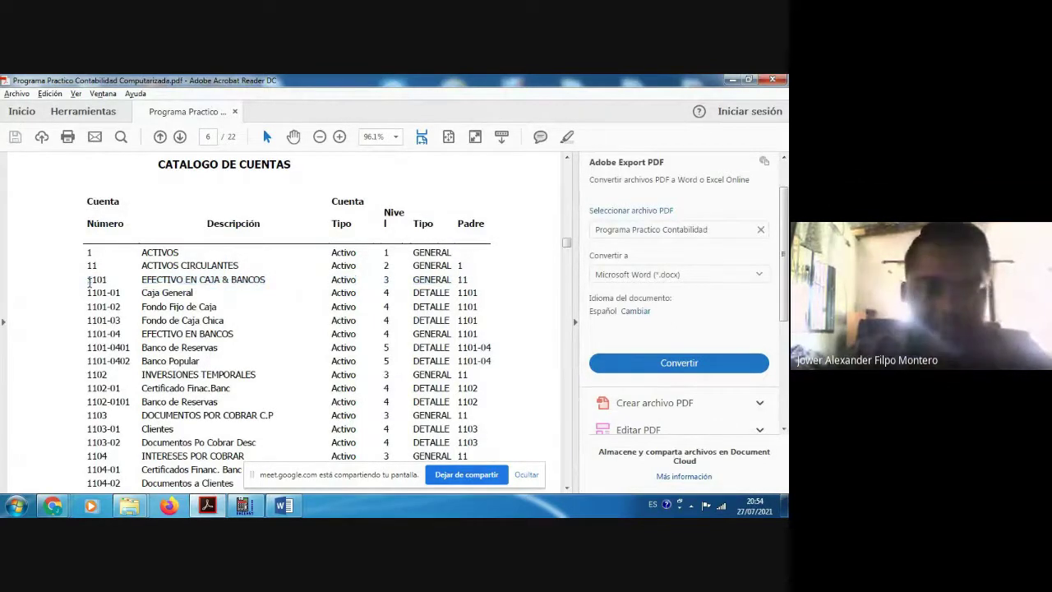
{"action": "key", "text": "alt+Tab"}
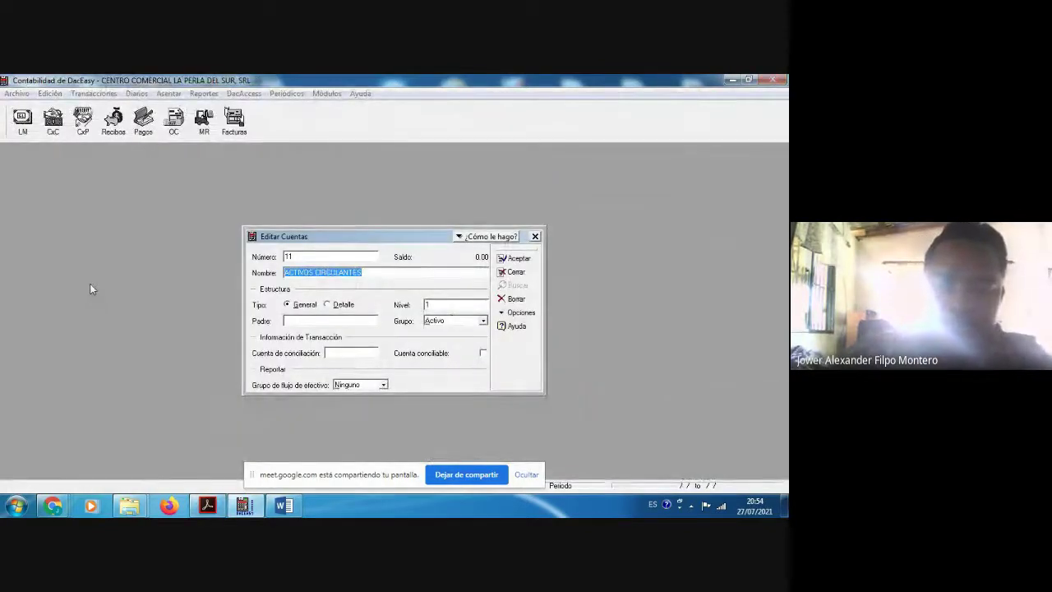
{"action": "key", "text": "shift+Tab"}
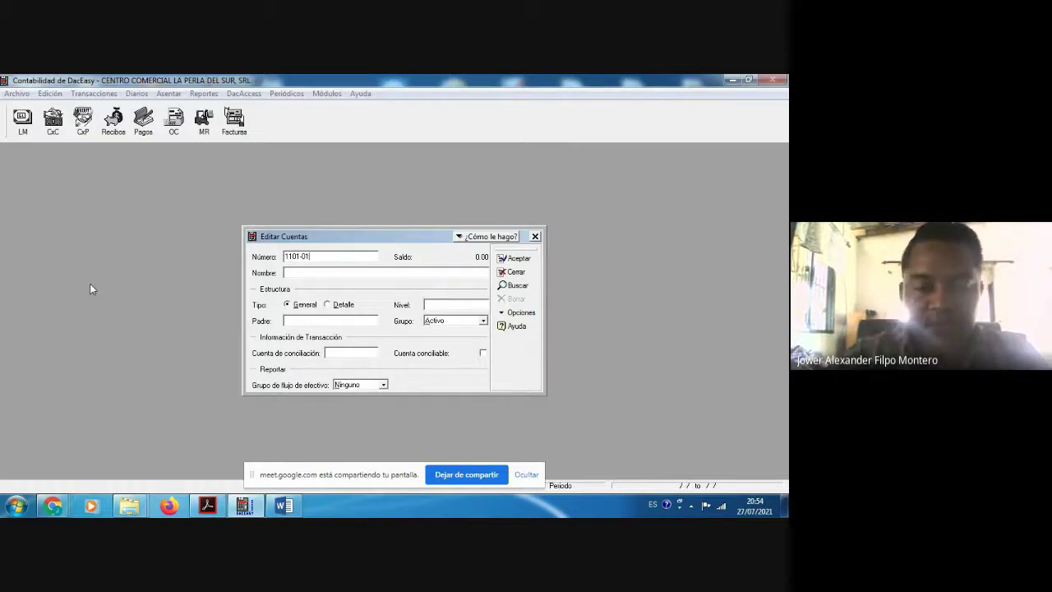
Step: Name account 1101-01 CAJA GENERAL and set its parent to 1101
{"action": "key", "text": "Tab"}
{"action": "type", "text": "V"}
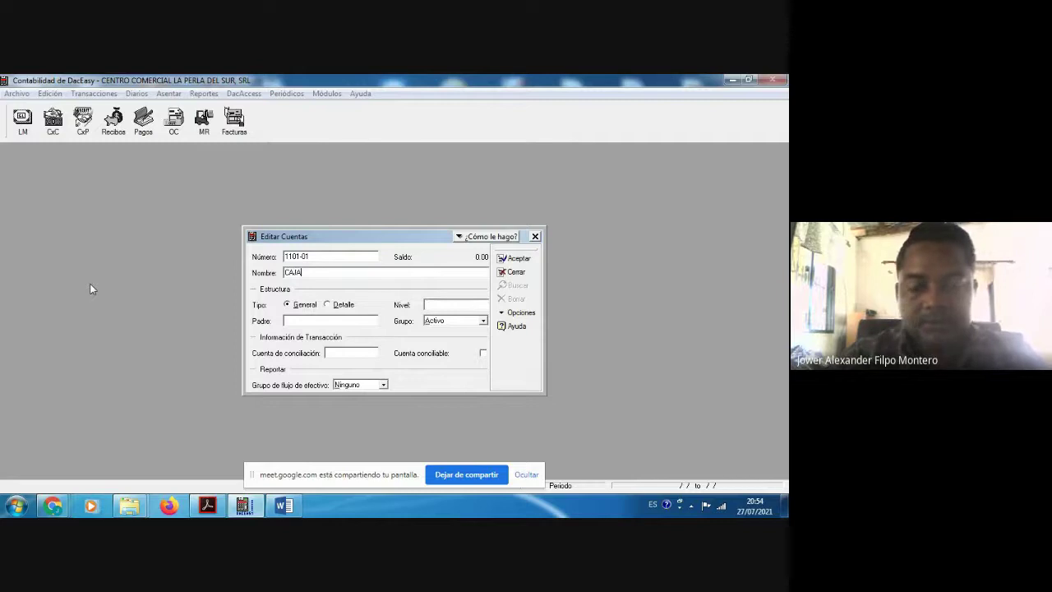
{"action": "type", "text": "AJA GENERAL"}
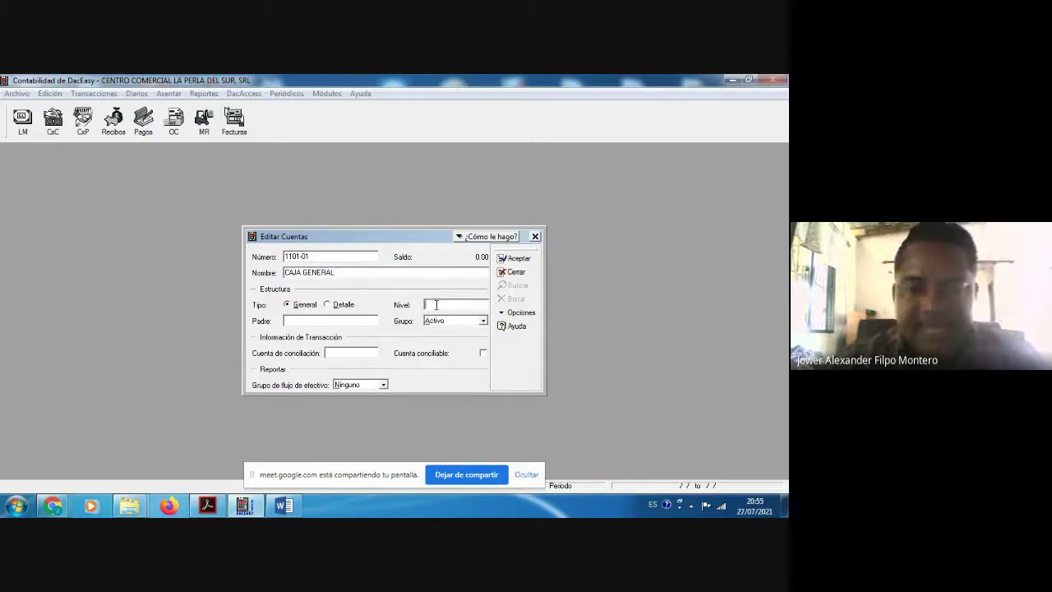
{"action": "key", "text": "alt+Tab"}
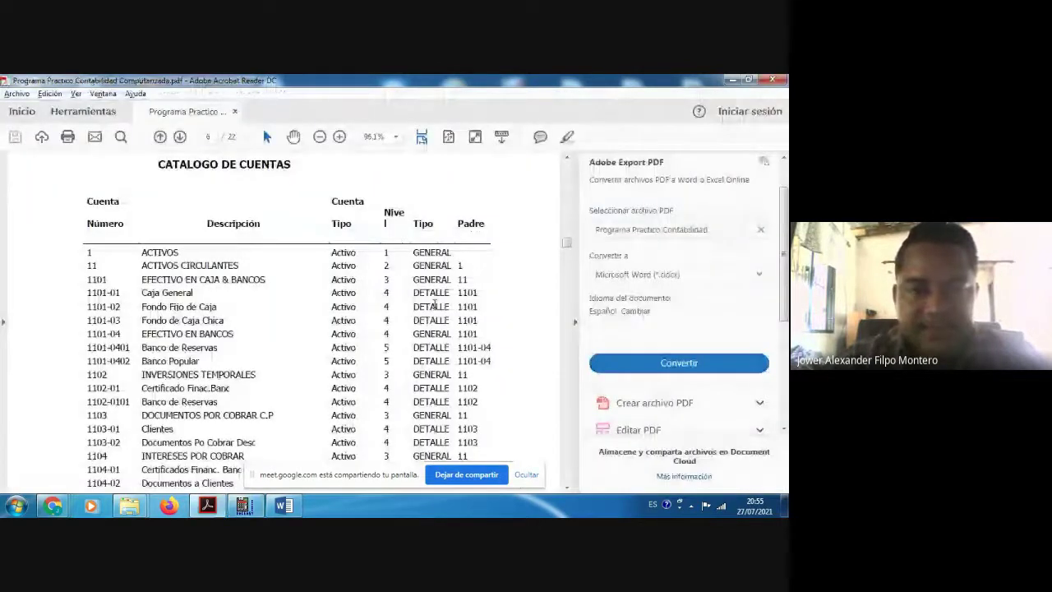
{"action": "key", "text": "alt+Tab"}
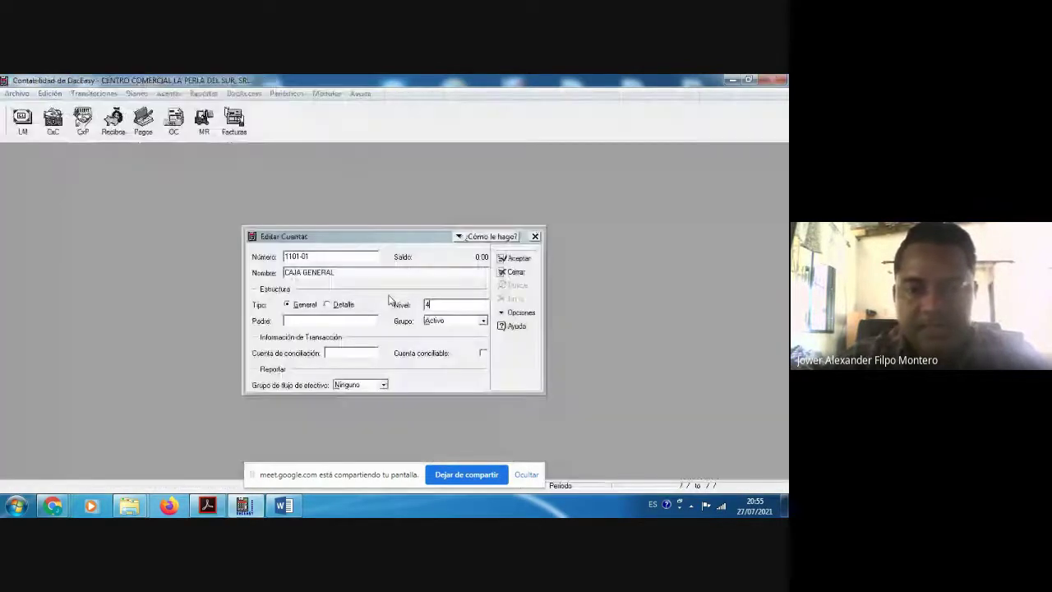
{"action": "left_click", "coordinate": [300, 324]}
{"action": "type", "text": "1101"}
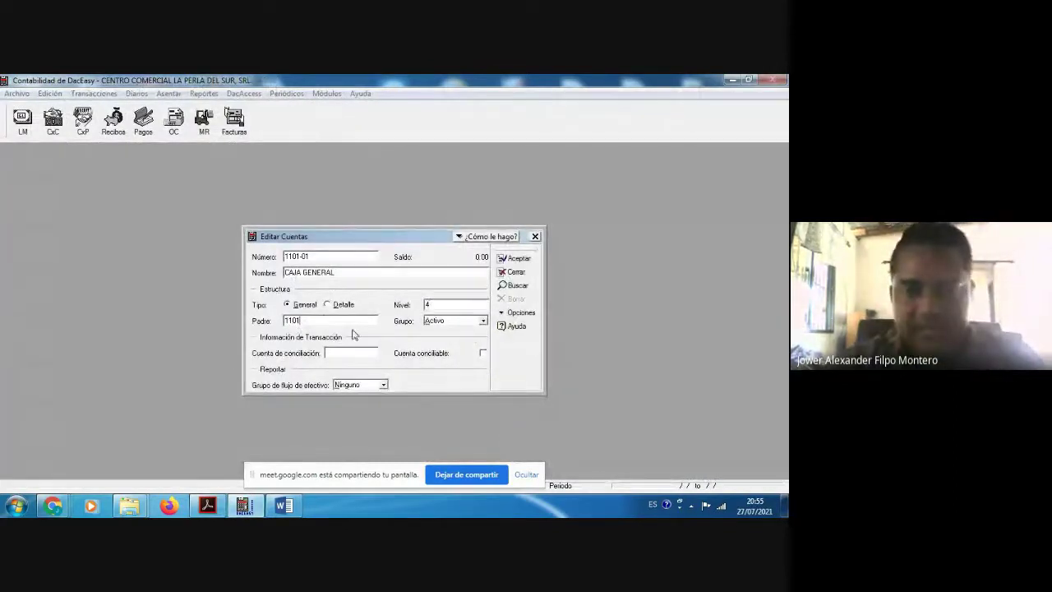
Step: Fix Error #153 with level 3, save 1101-01, and check the catalog for the next account
{"action": "left_click", "coordinate": [511, 258]}
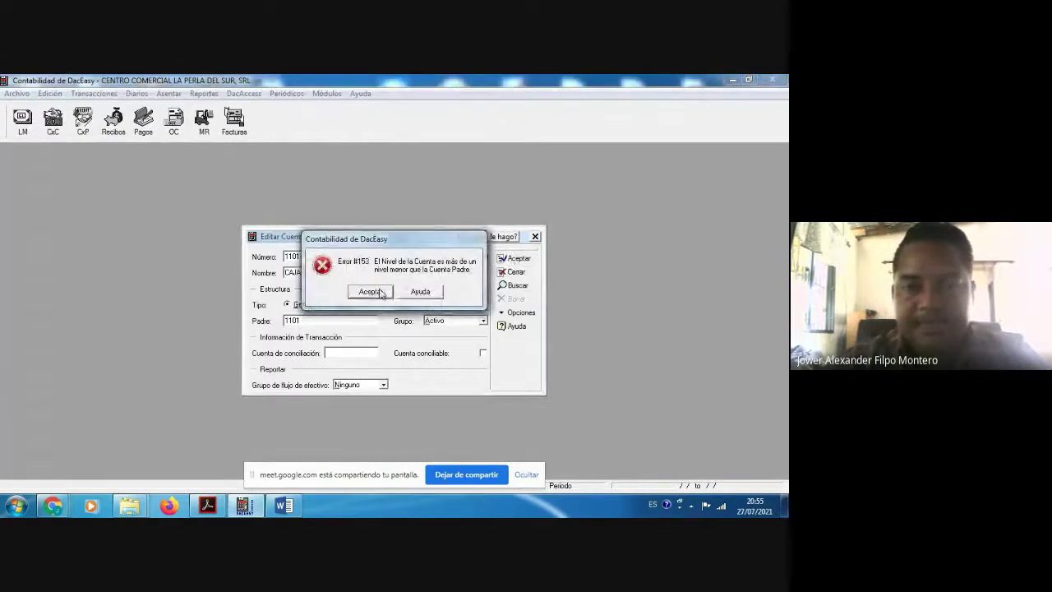
{"action": "left_click", "coordinate": [370, 292]}
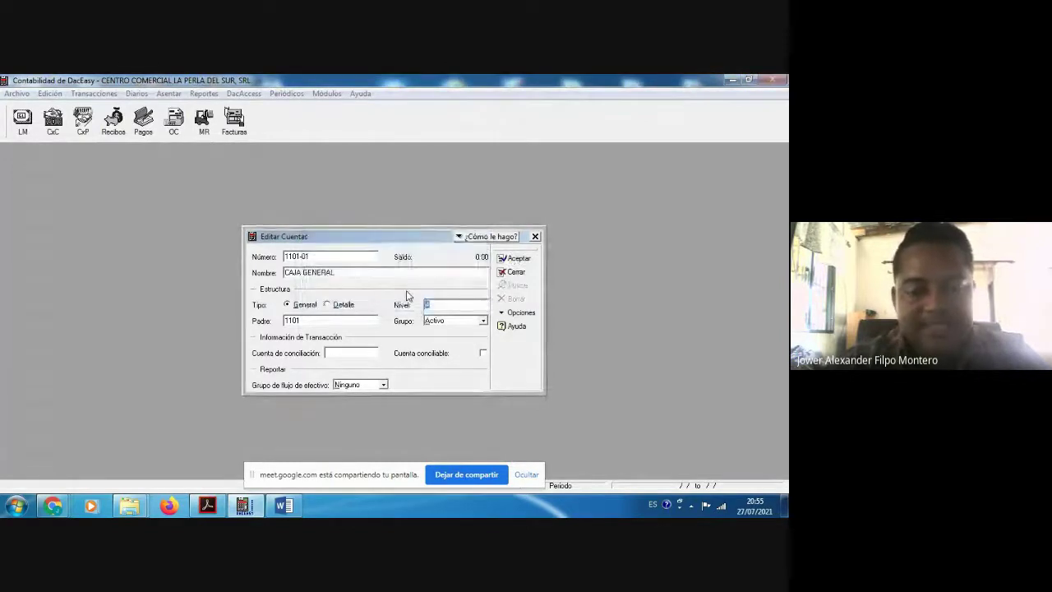
{"action": "type", "text": "3"}
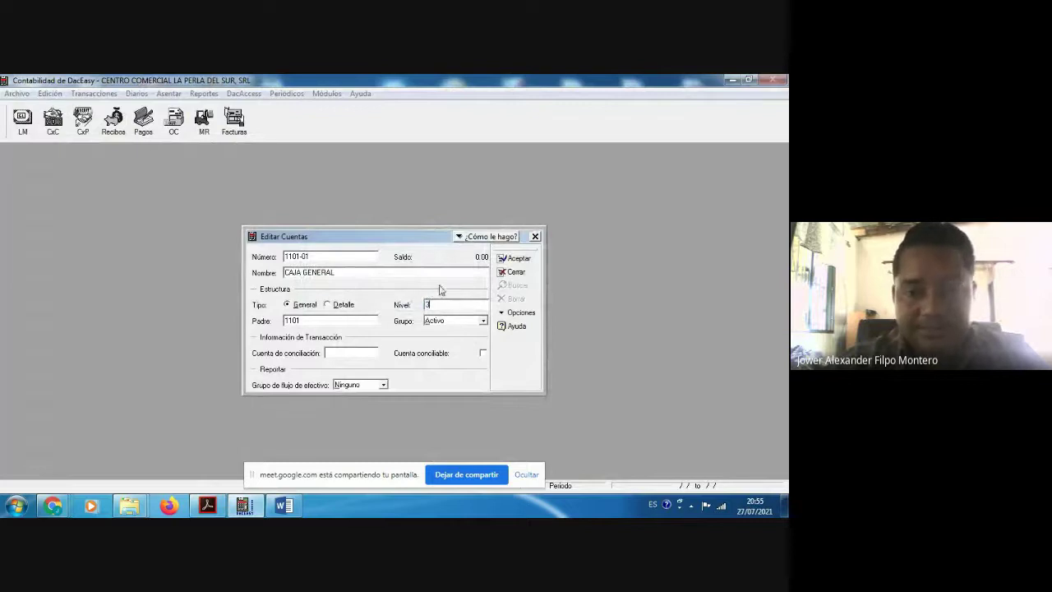
{"action": "left_click", "coordinate": [510, 259]}
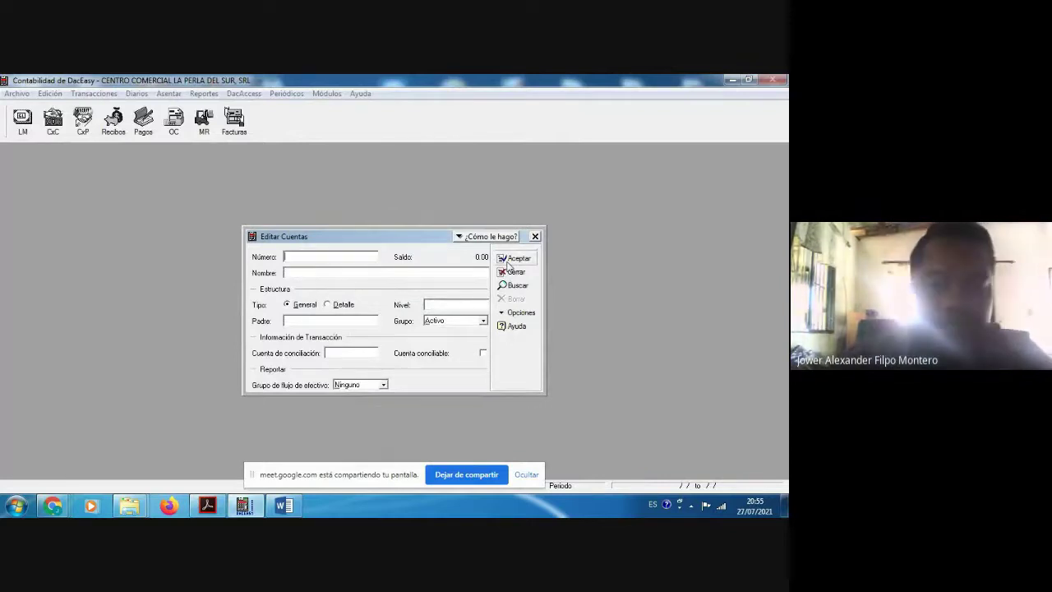
{"action": "key", "text": "alt+Tab"}
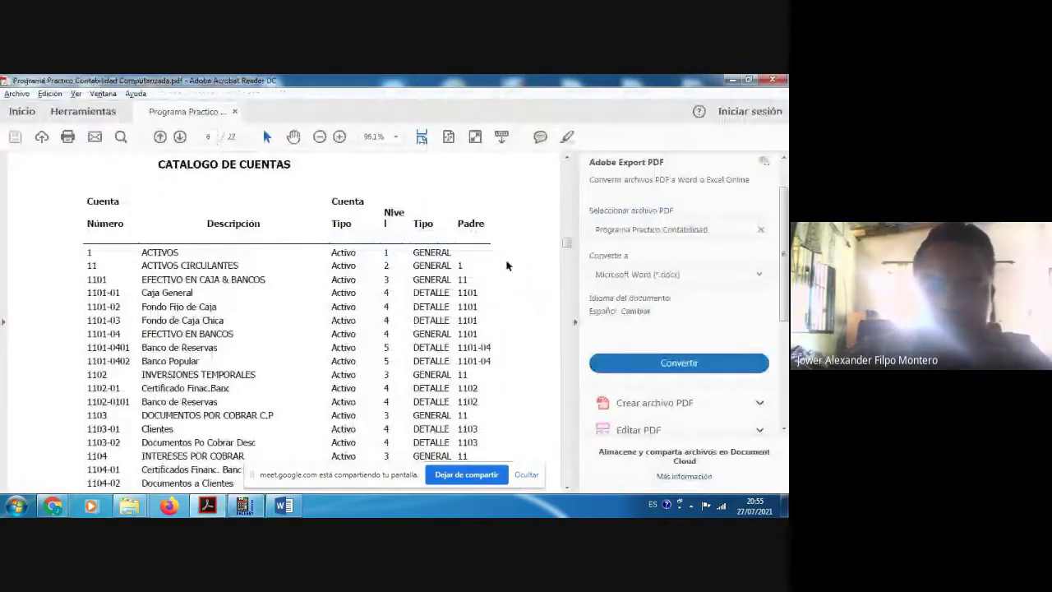
{"action": "key", "text": "alt+Tab"}
Step: Enter account number 1101-02 with the name FONDO FIJO DE CAJA
{"action": "type", "text": "1101-02"}
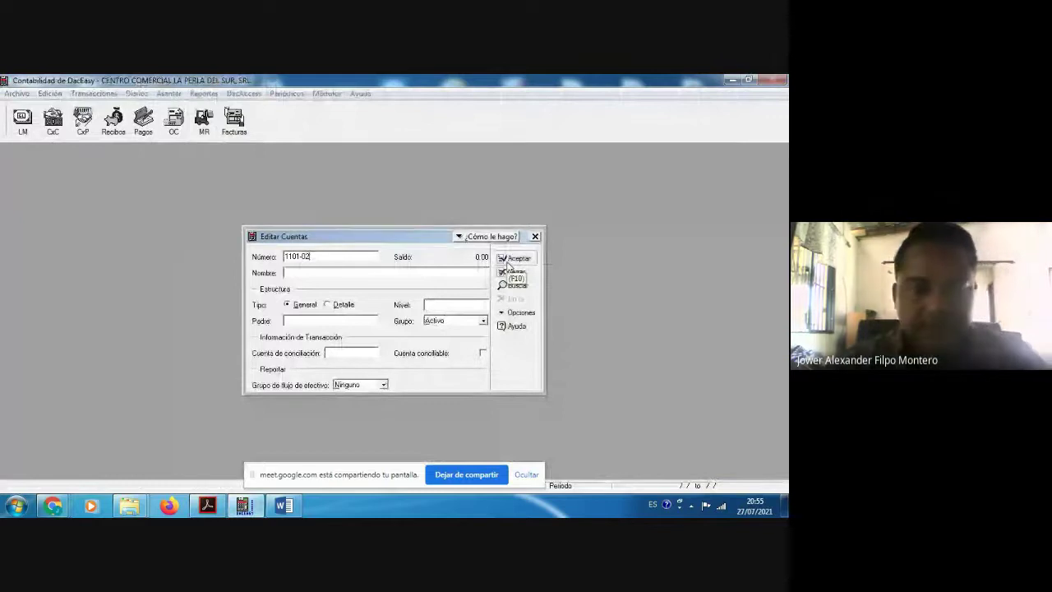
{"action": "key", "text": "alt+Tab"}
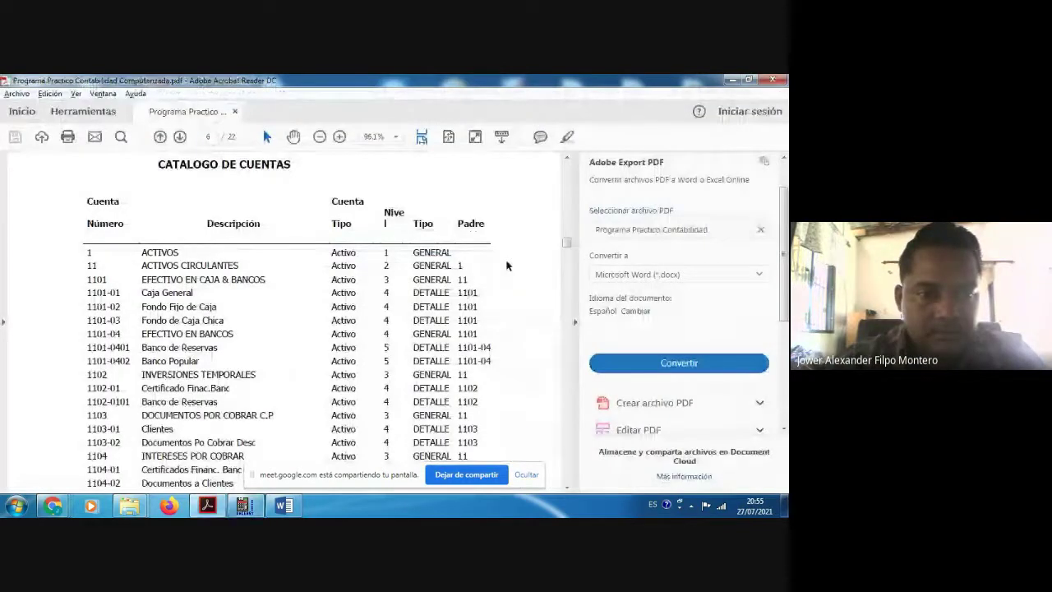
{"action": "key", "text": "alt+Tab"}
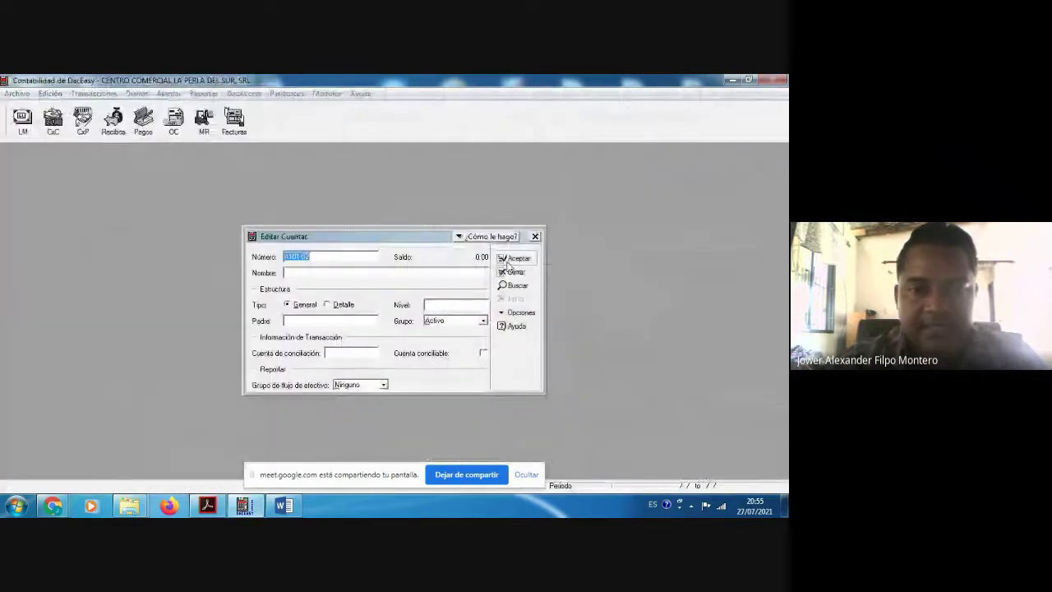
{"action": "left_click", "coordinate": [337, 276]}
{"action": "type", "text": "FOND"}
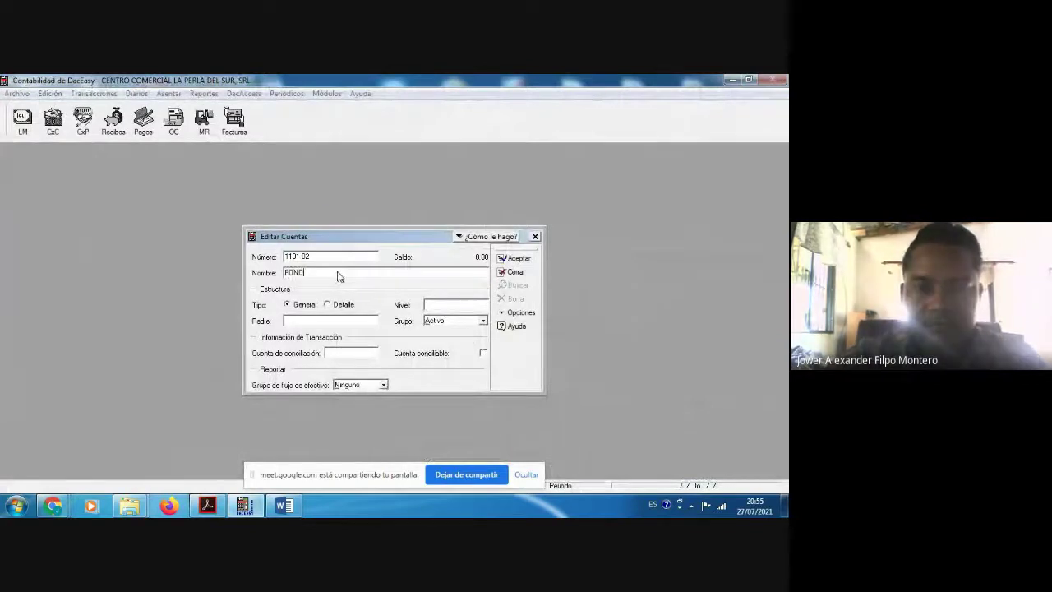
{"action": "type", "text": "O FI"}
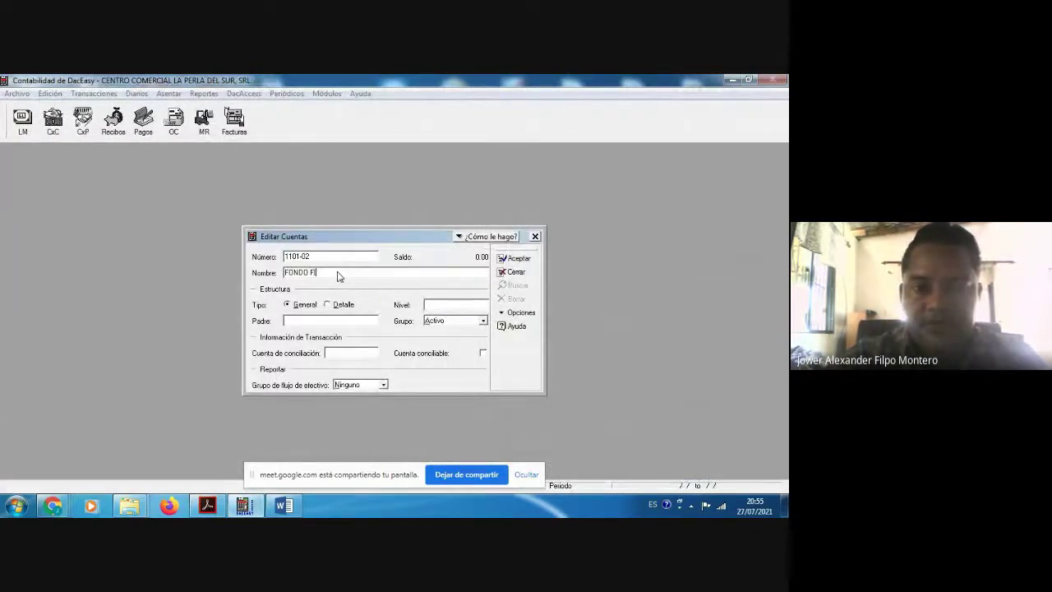
{"action": "type", "text": "JO DE CAJA"}
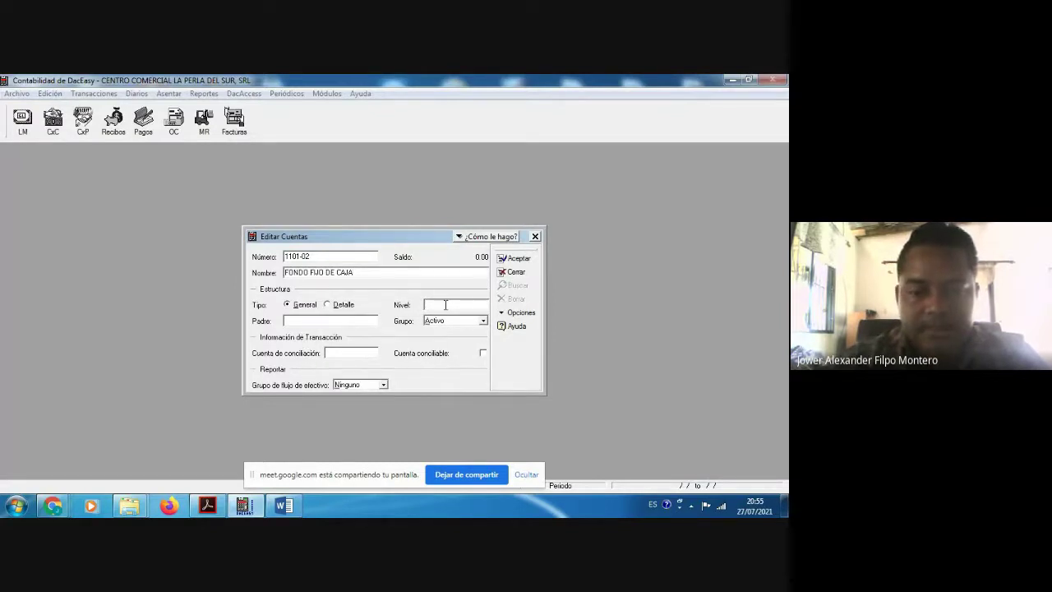
Step: Set parent 1101, save account 1101-02, and open the saved-accounts list
{"action": "left_click", "coordinate": [235, 511]}
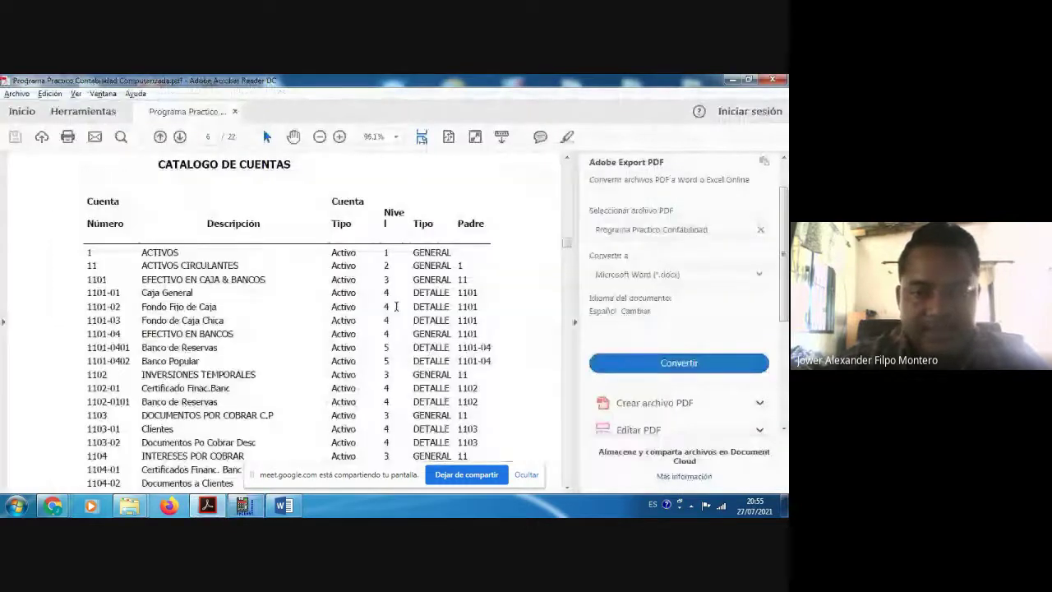
{"action": "left_click", "coordinate": [732, 80]}
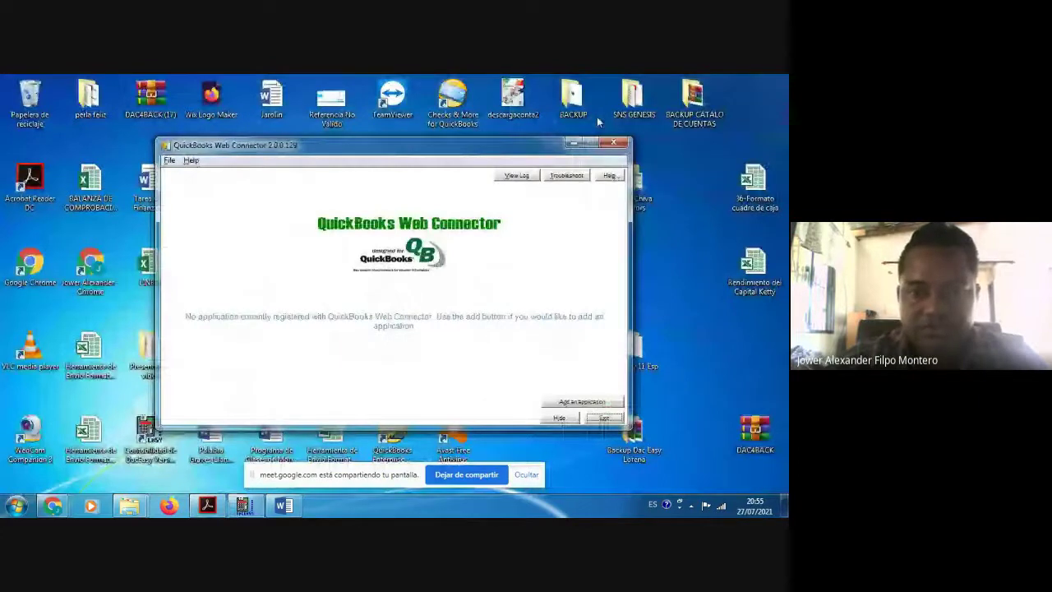
{"action": "left_click", "coordinate": [573, 143]}
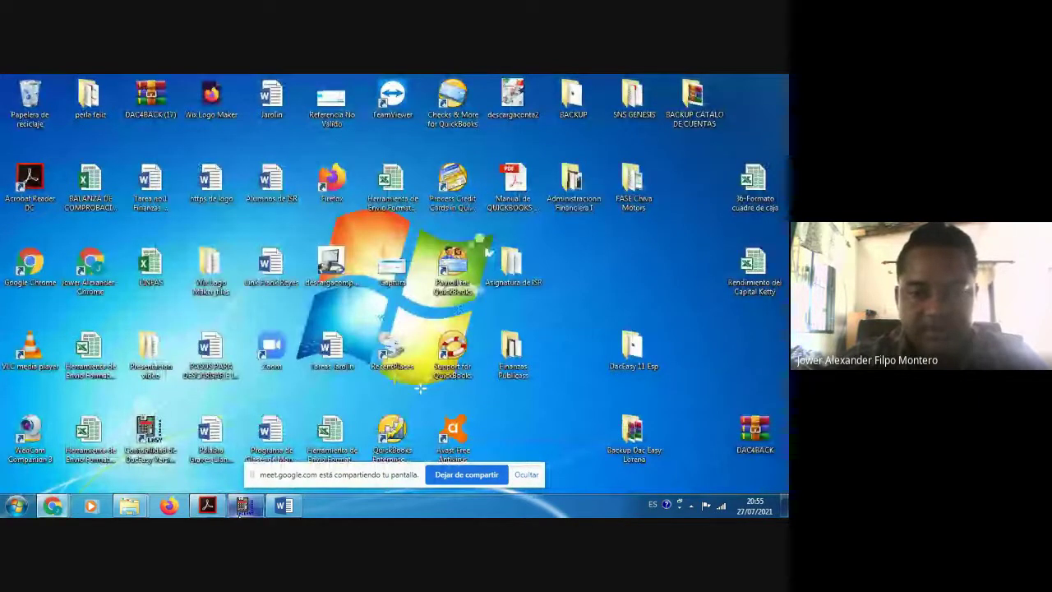
{"action": "left_click", "coordinate": [243, 504]}
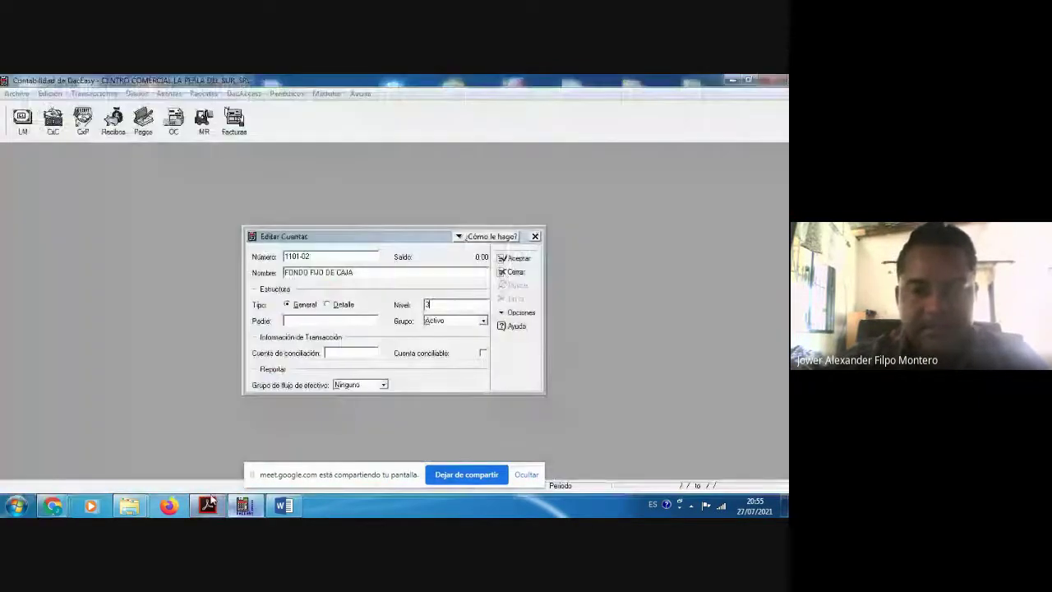
{"action": "left_click", "coordinate": [326, 320]}
{"action": "type", "text": "11"}
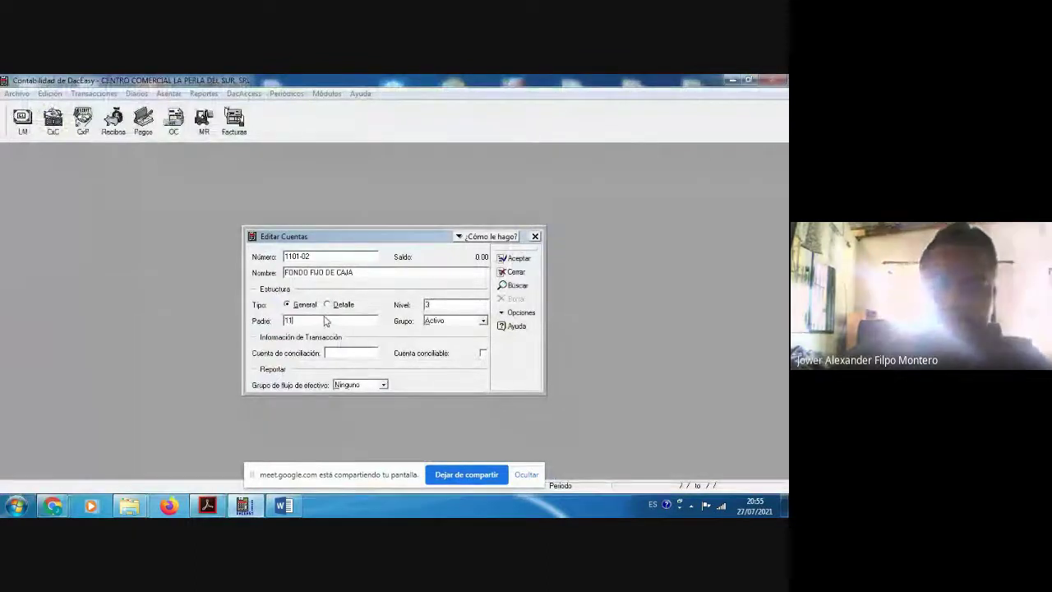
{"action": "type", "text": "01"}
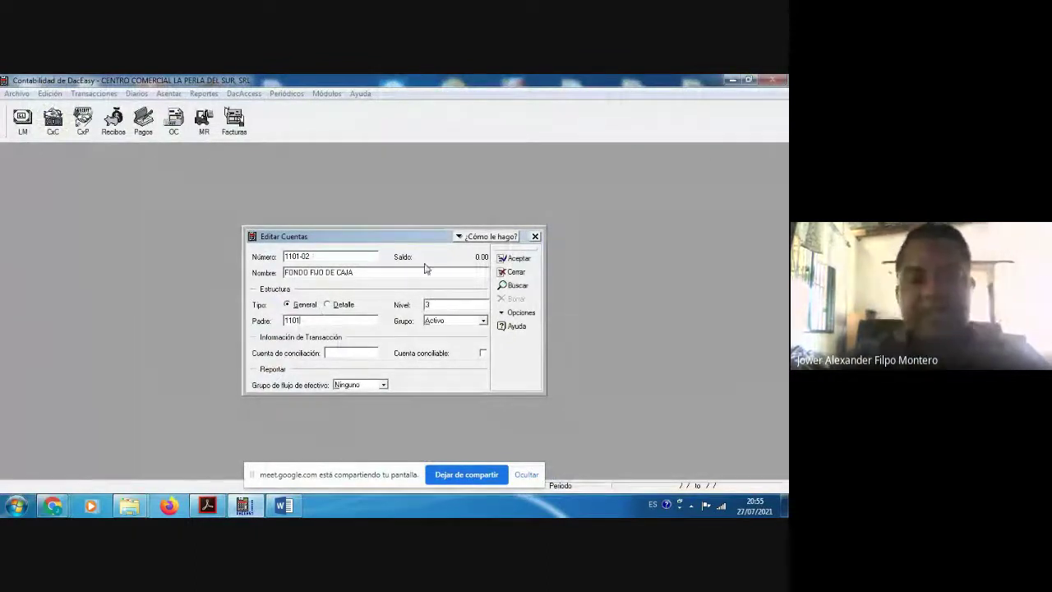
{"action": "left_click", "coordinate": [514, 259]}
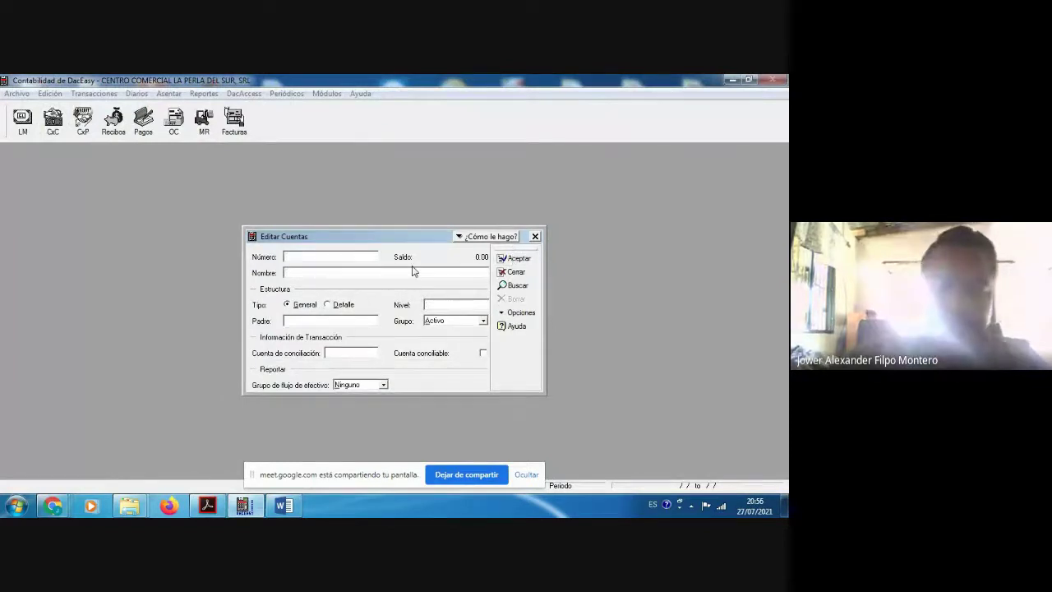
{"action": "key", "text": "F2"}
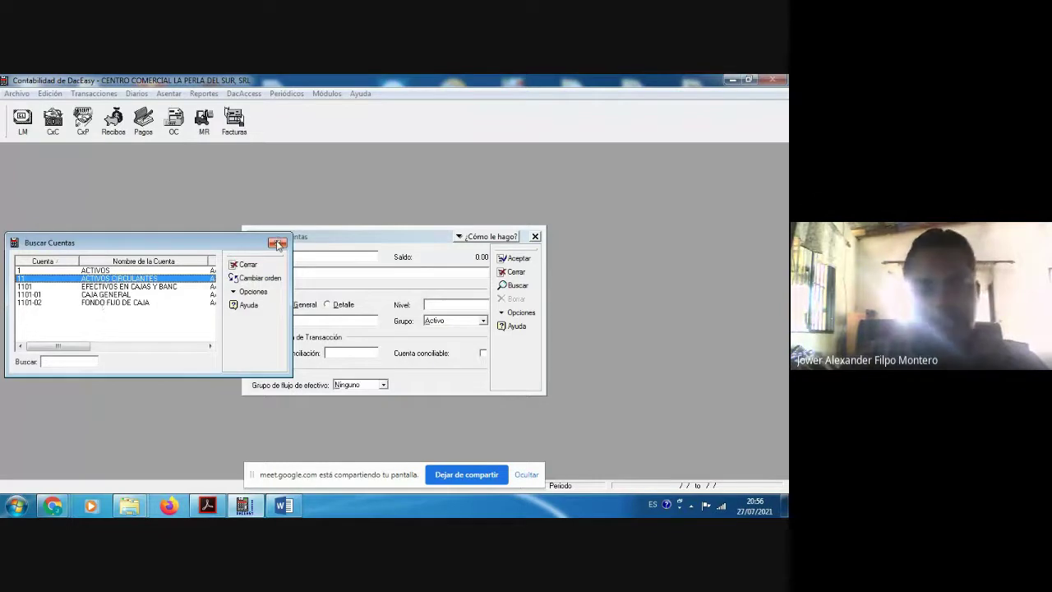
Step: Close the saved-accounts list and bring the PDF chart of accounts to the front
{"action": "left_click", "coordinate": [277, 244]}
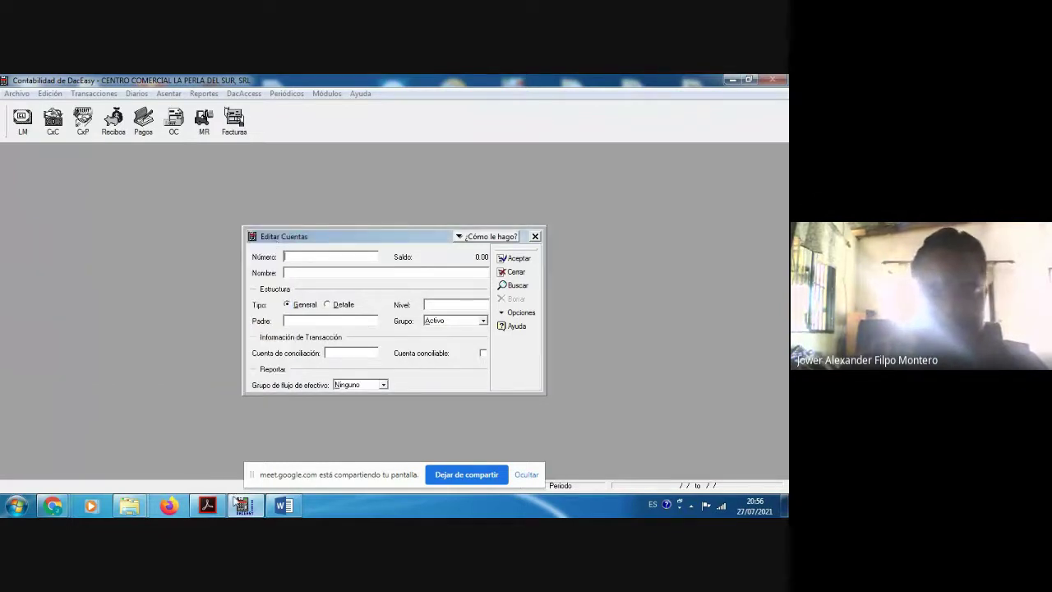
{"action": "left_click", "coordinate": [244, 506]}
{"action": "left_click", "coordinate": [244, 506]}
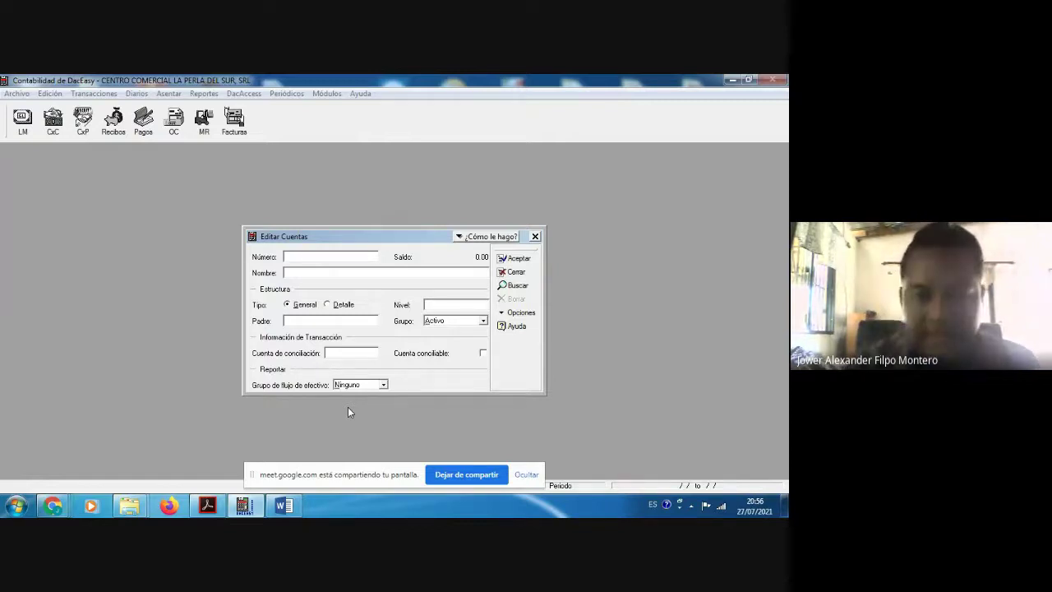
{"action": "left_click", "coordinate": [218, 504]}
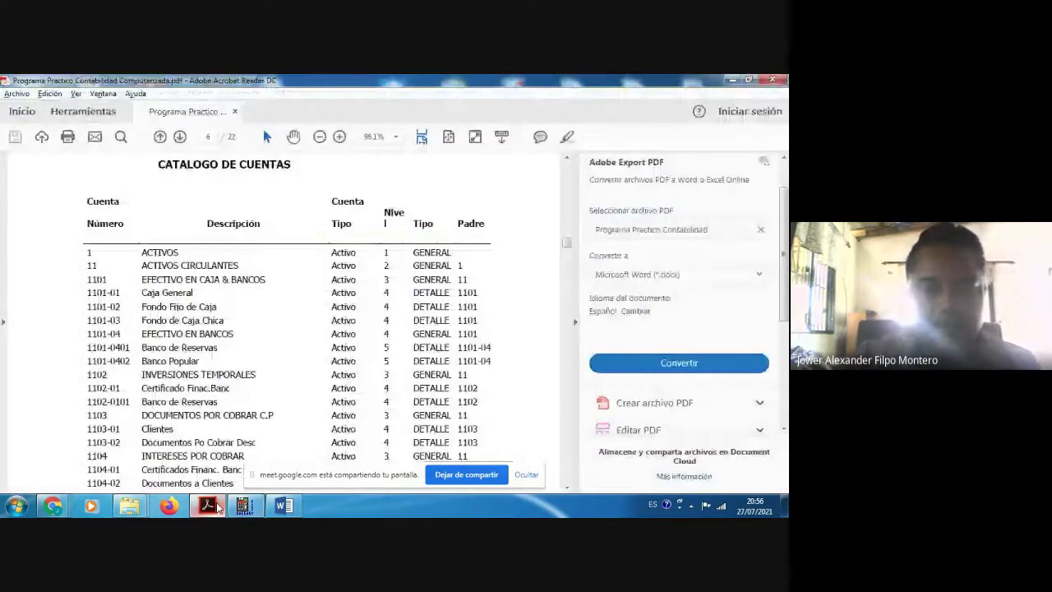
Step: Scroll the catalog to the product inventory section, minimize Acrobat, and close Editar Cuentas
{"action": "scroll", "coordinate": [310, 379], "scroll_direction": "down", "scroll_amount": 10}
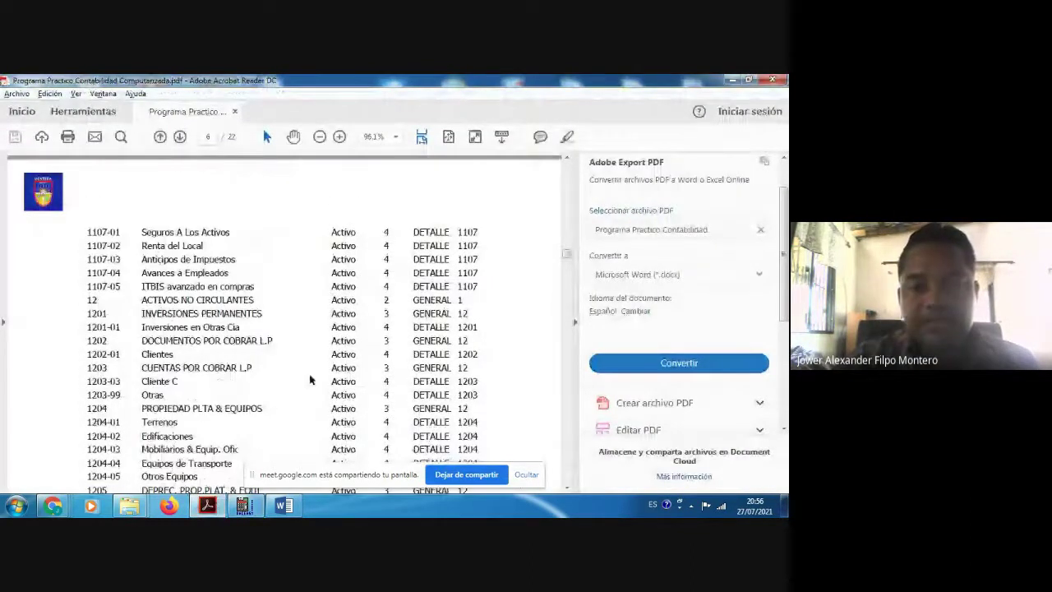
{"action": "scroll", "coordinate": [310, 380], "scroll_direction": "down", "scroll_amount": 20}
{"action": "scroll", "coordinate": [309, 380], "scroll_direction": "down", "scroll_amount": 5}
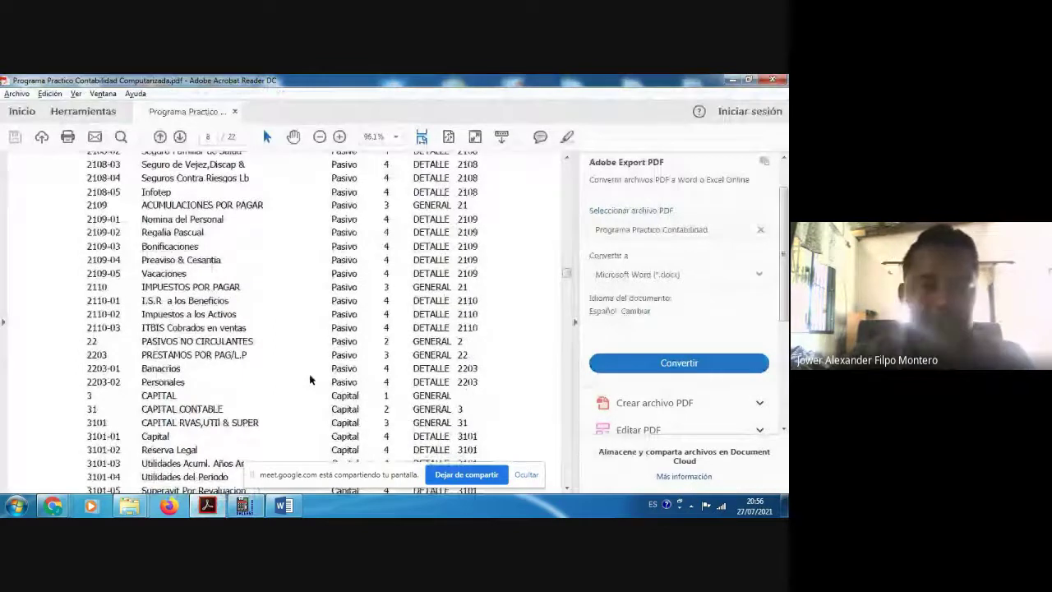
{"action": "scroll", "coordinate": [310, 379], "scroll_direction": "down", "scroll_amount": 5}
{"action": "scroll", "coordinate": [309, 380], "scroll_direction": "down", "scroll_amount": 10}
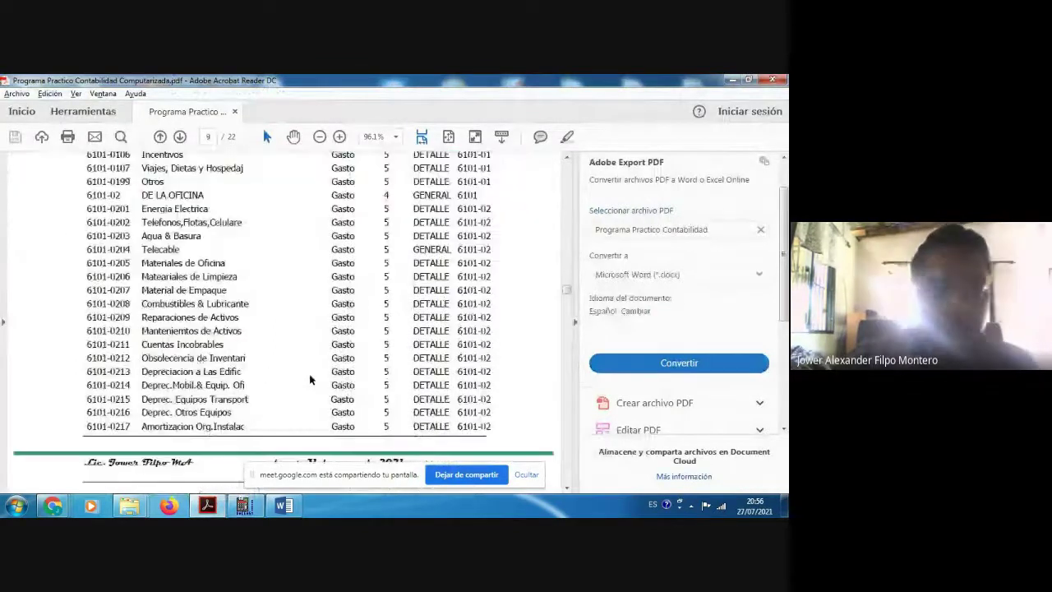
{"action": "scroll", "coordinate": [310, 380], "scroll_direction": "down", "scroll_amount": 5}
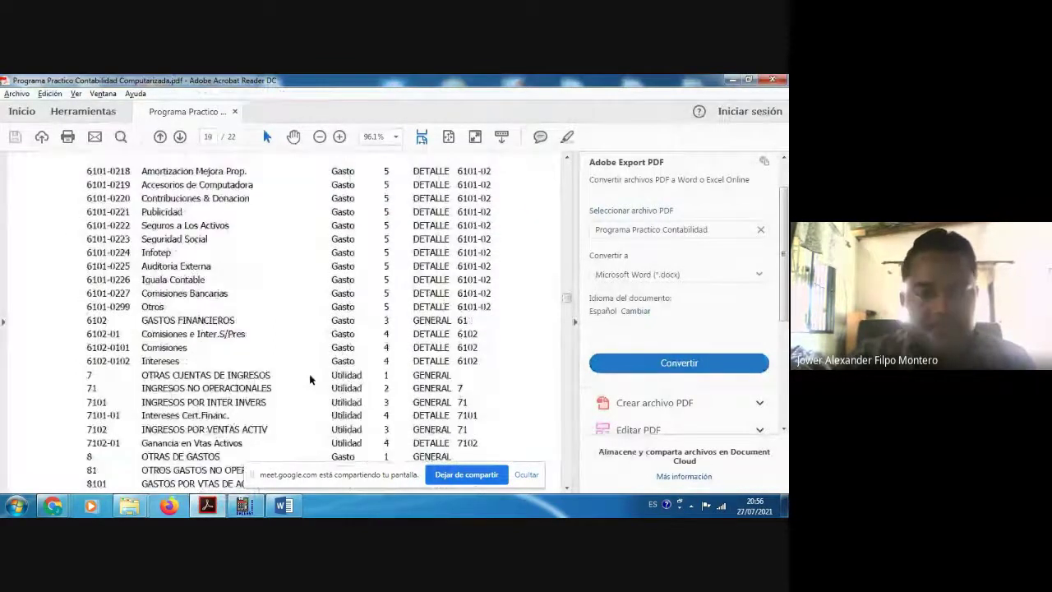
{"action": "scroll", "coordinate": [310, 379], "scroll_direction": "down", "scroll_amount": 10}
{"action": "scroll", "coordinate": [308, 377], "scroll_direction": "down", "scroll_amount": 2}
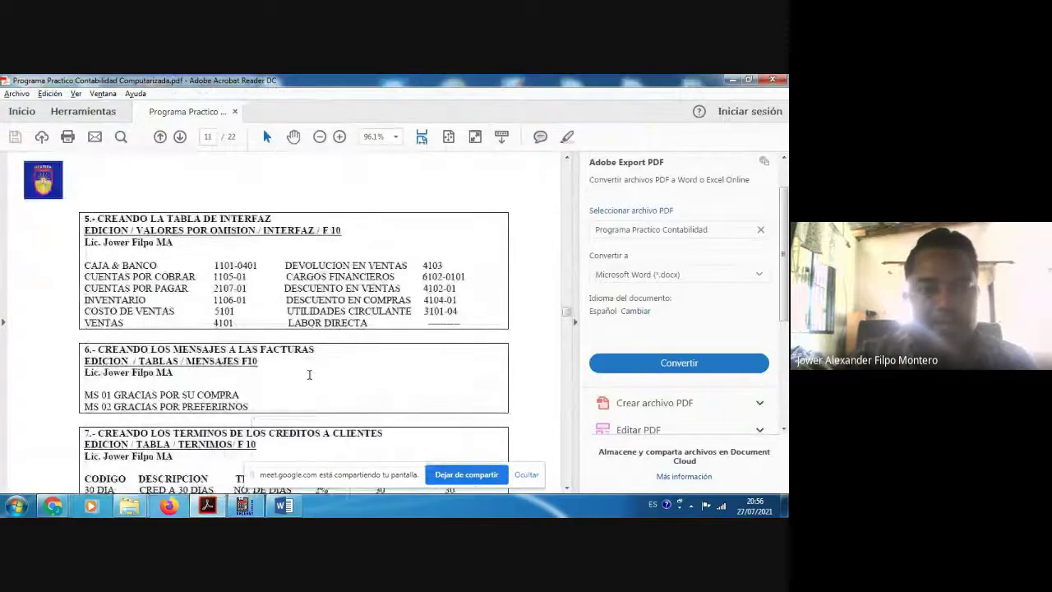
{"action": "scroll", "coordinate": [296, 312], "scroll_direction": "down", "scroll_amount": 1}
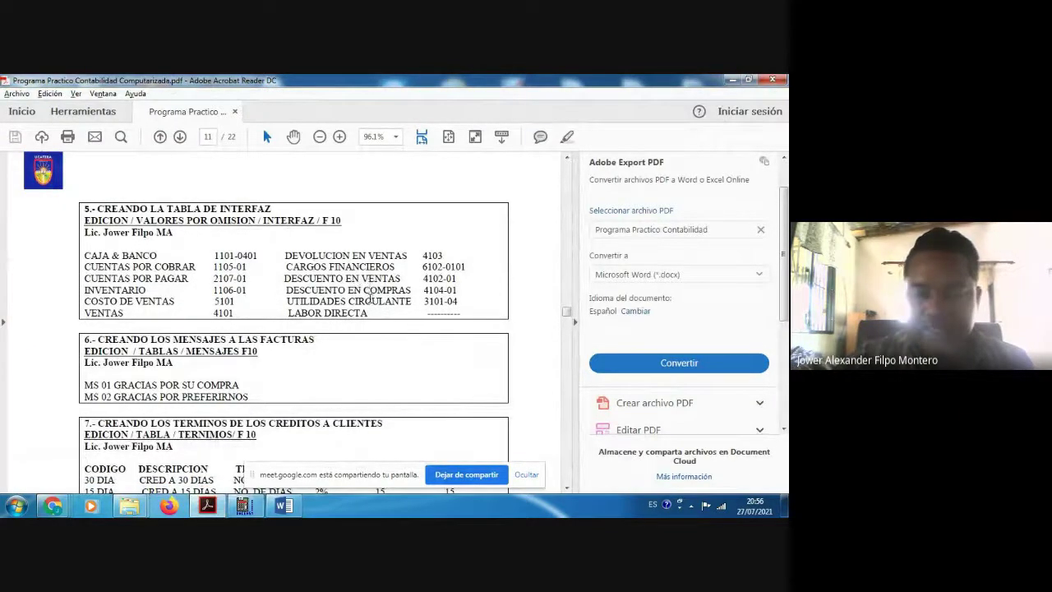
{"action": "scroll", "coordinate": [370, 297], "scroll_direction": "down", "scroll_amount": 1}
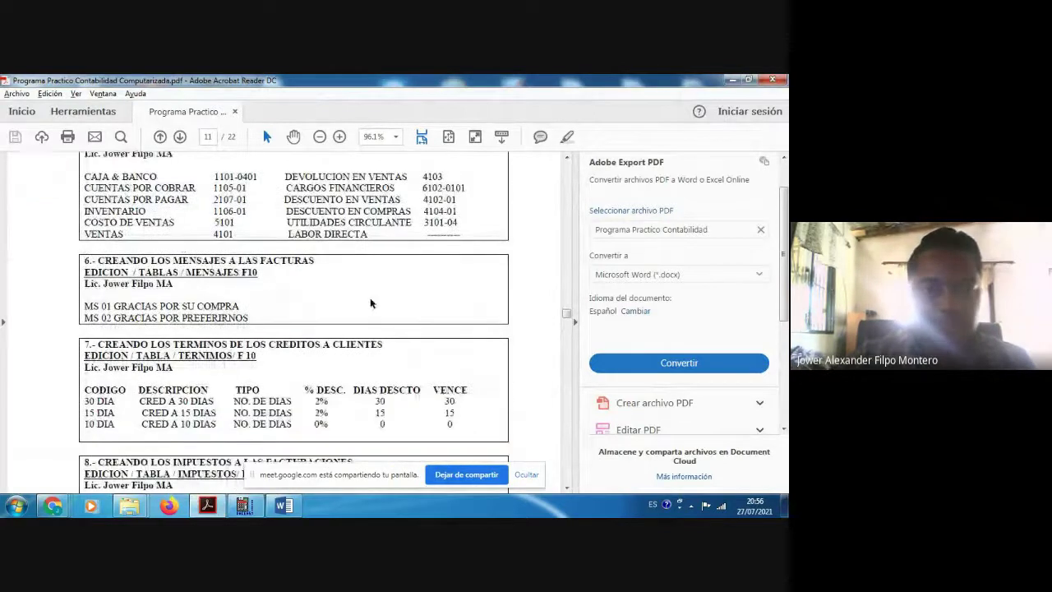
{"action": "scroll", "coordinate": [370, 300], "scroll_direction": "down", "scroll_amount": 3}
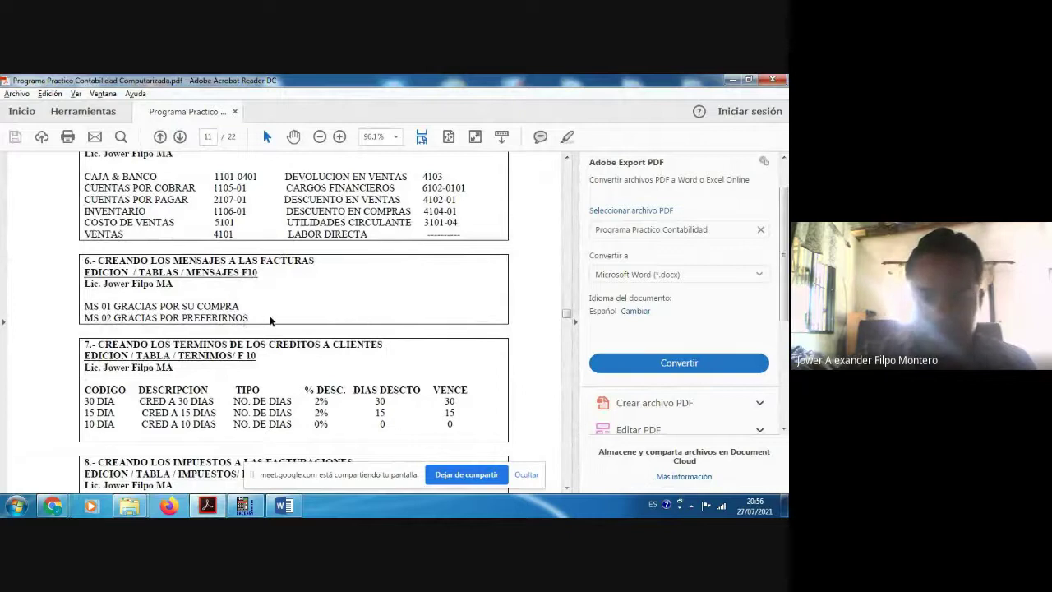
{"action": "scroll", "coordinate": [271, 321], "scroll_direction": "down", "scroll_amount": 1}
{"action": "scroll", "coordinate": [269, 314], "scroll_direction": "down", "scroll_amount": 4}
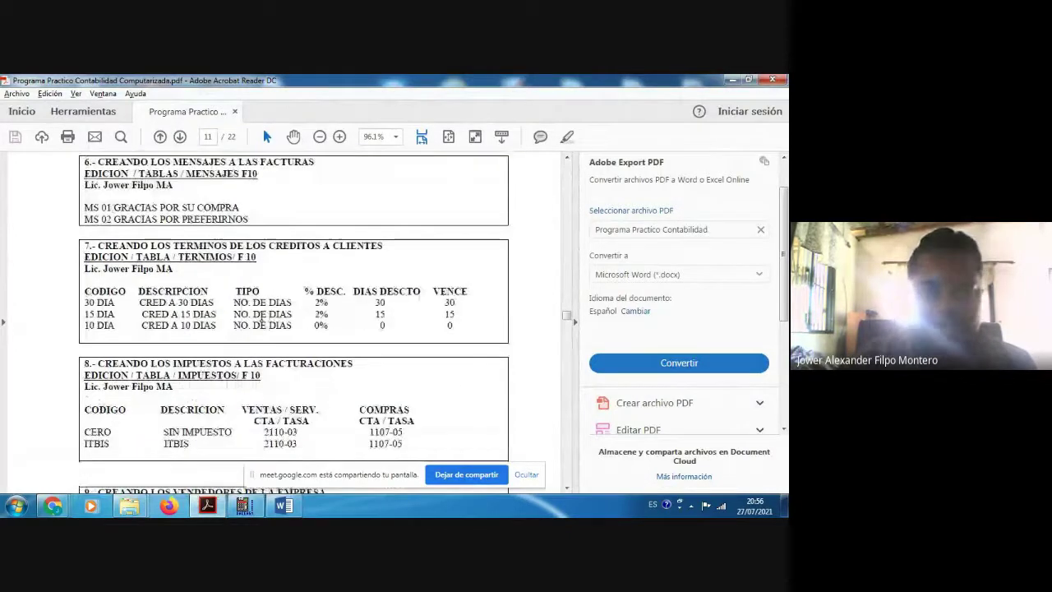
{"action": "scroll", "coordinate": [285, 325], "scroll_direction": "down", "scroll_amount": 2}
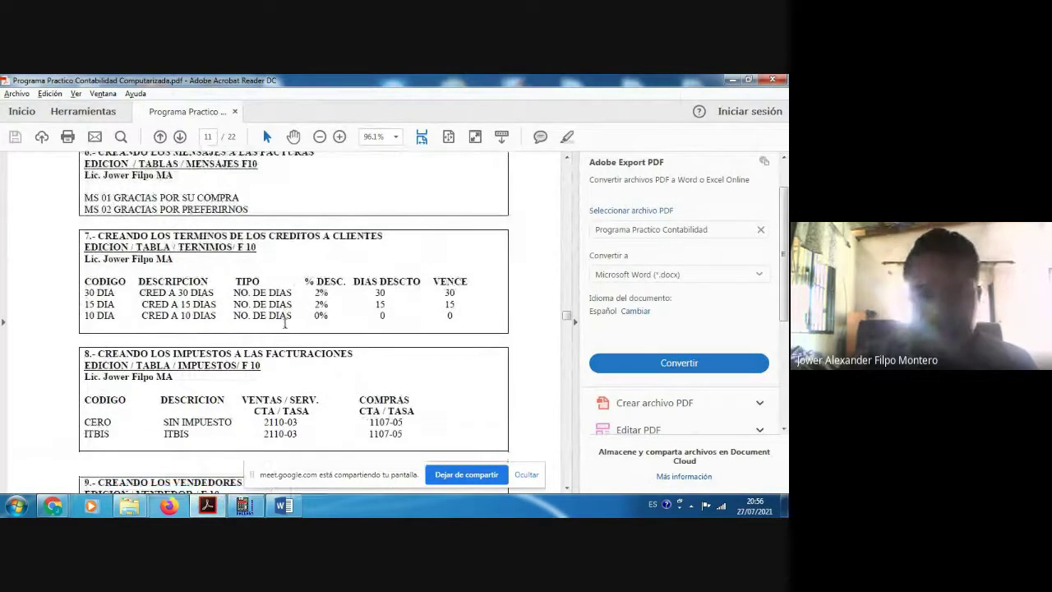
{"action": "scroll", "coordinate": [285, 324], "scroll_direction": "down", "scroll_amount": 4}
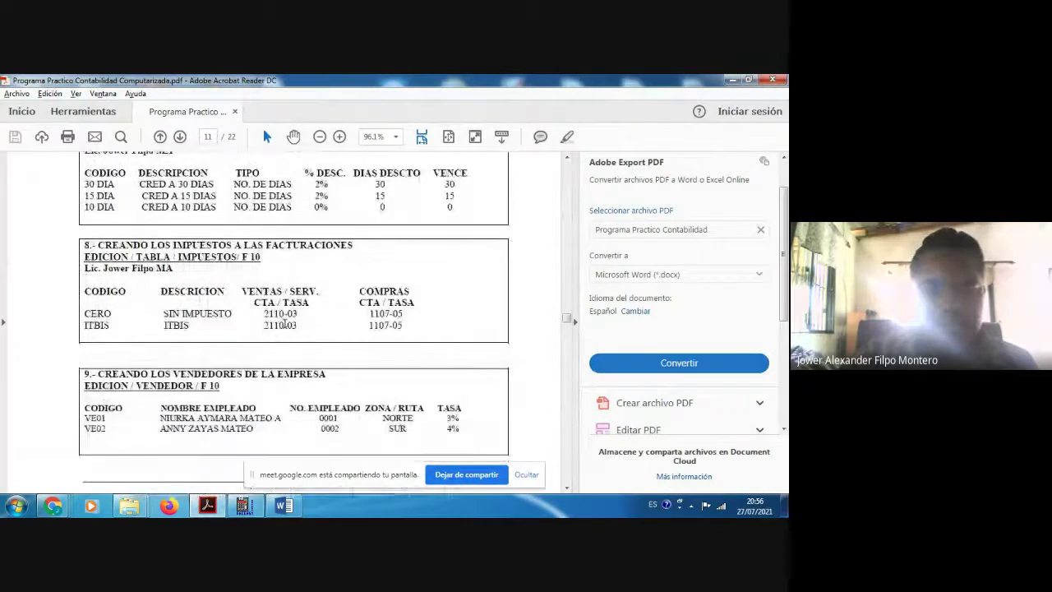
{"action": "scroll", "coordinate": [285, 324], "scroll_direction": "down", "scroll_amount": 3}
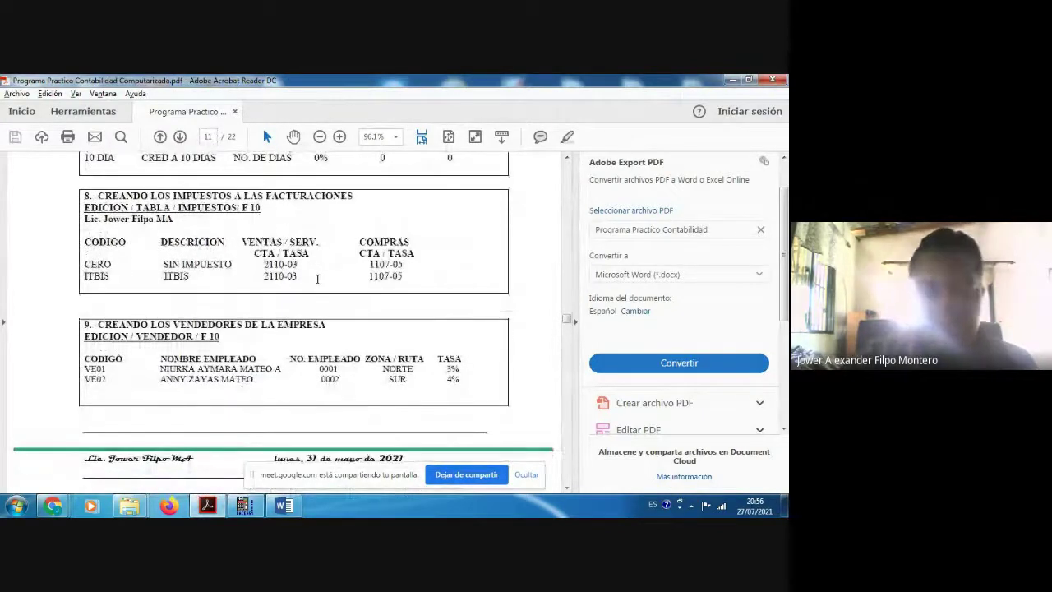
{"action": "scroll", "coordinate": [318, 279], "scroll_direction": "down", "scroll_amount": 3}
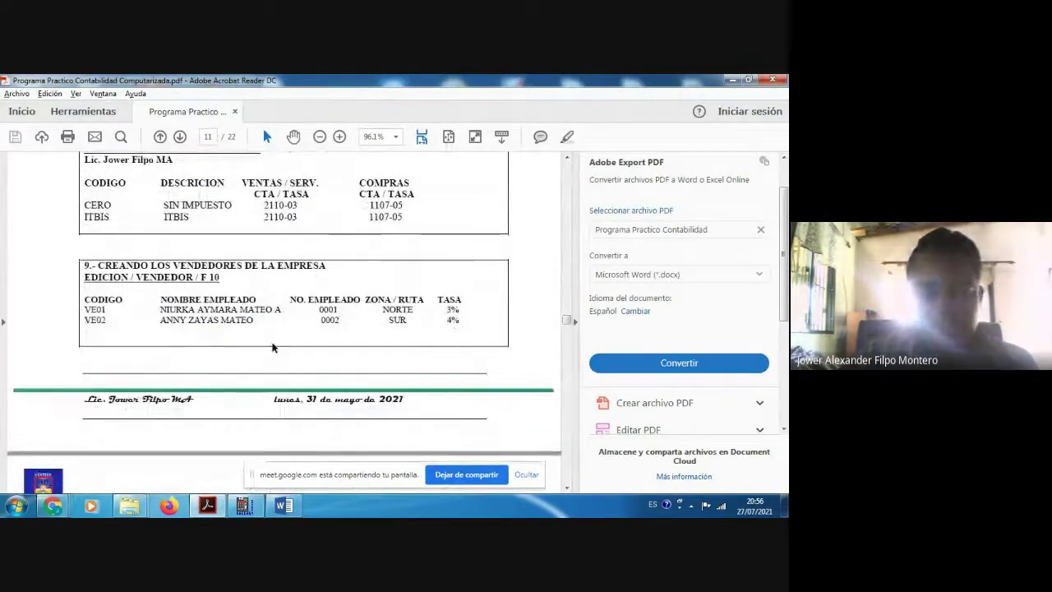
{"action": "scroll", "coordinate": [274, 348], "scroll_direction": "down", "scroll_amount": 1}
{"action": "scroll", "coordinate": [273, 345], "scroll_direction": "down", "scroll_amount": 12}
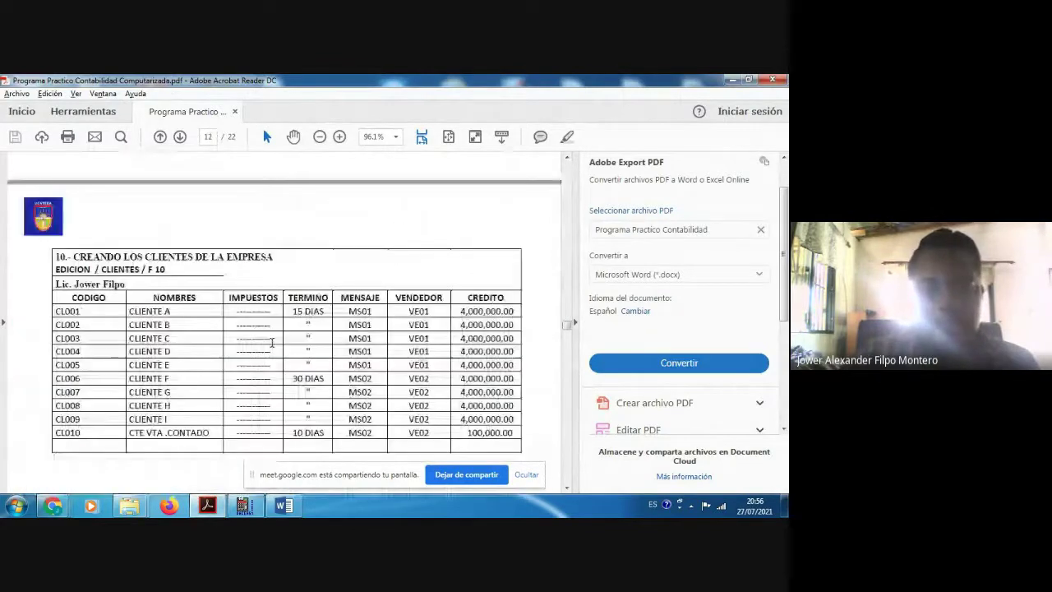
{"action": "scroll", "coordinate": [272, 343], "scroll_direction": "down", "scroll_amount": 1}
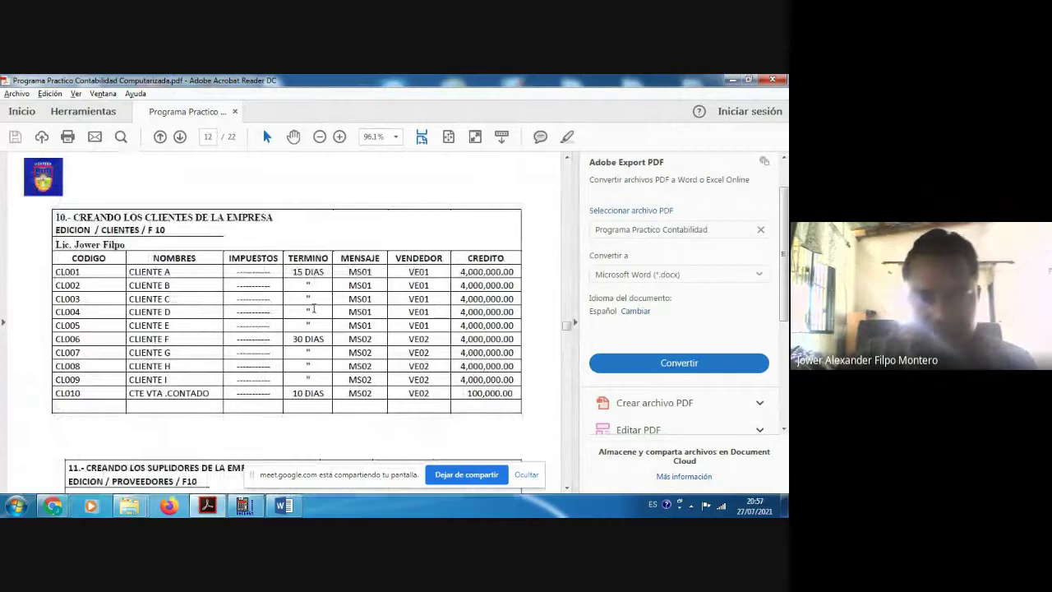
{"action": "scroll", "coordinate": [313, 308], "scroll_direction": "down", "scroll_amount": 1}
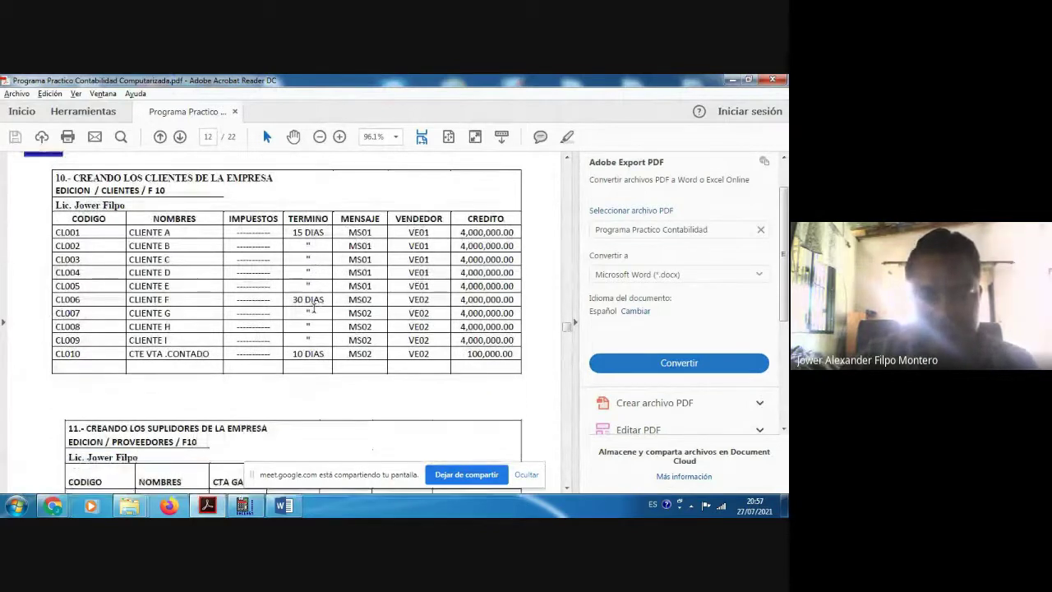
{"action": "scroll", "coordinate": [313, 308], "scroll_direction": "down", "scroll_amount": 3}
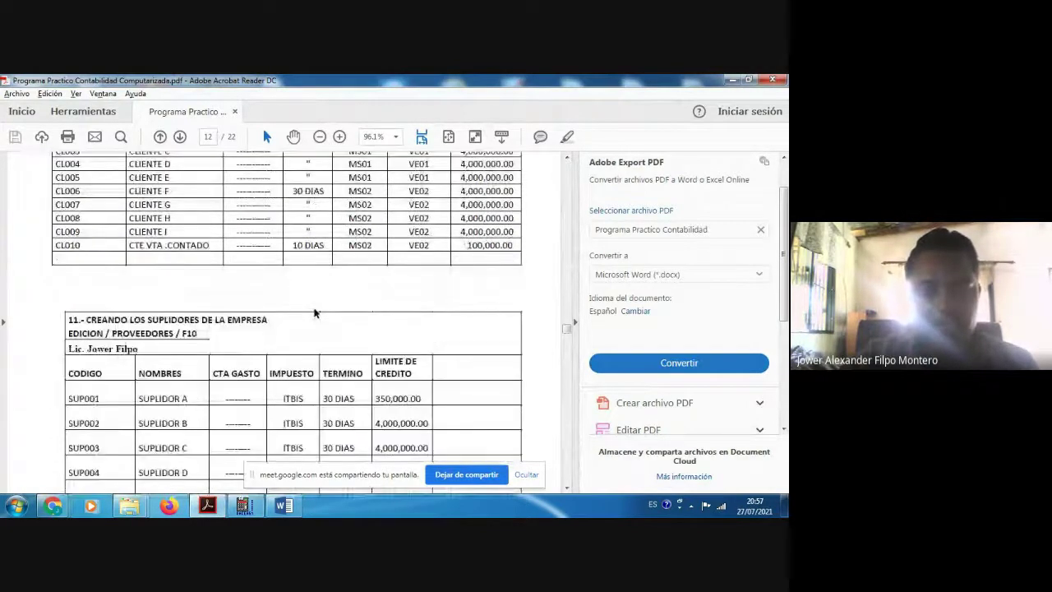
{"action": "scroll", "coordinate": [313, 312], "scroll_direction": "down", "scroll_amount": 2}
{"action": "scroll", "coordinate": [313, 308], "scroll_direction": "down", "scroll_amount": 2}
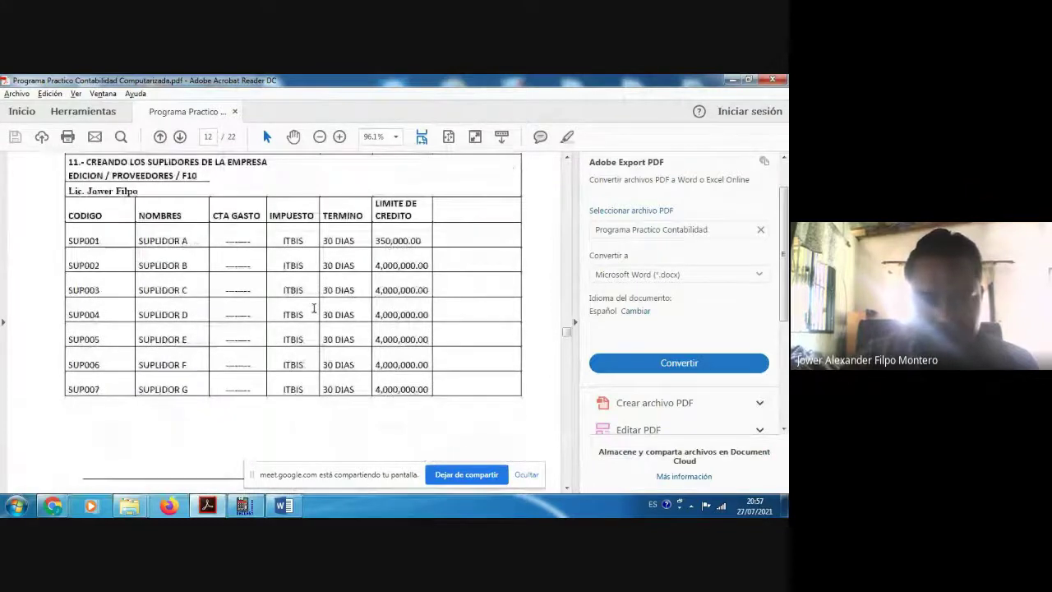
{"action": "scroll", "coordinate": [313, 308], "scroll_direction": "down", "scroll_amount": 4}
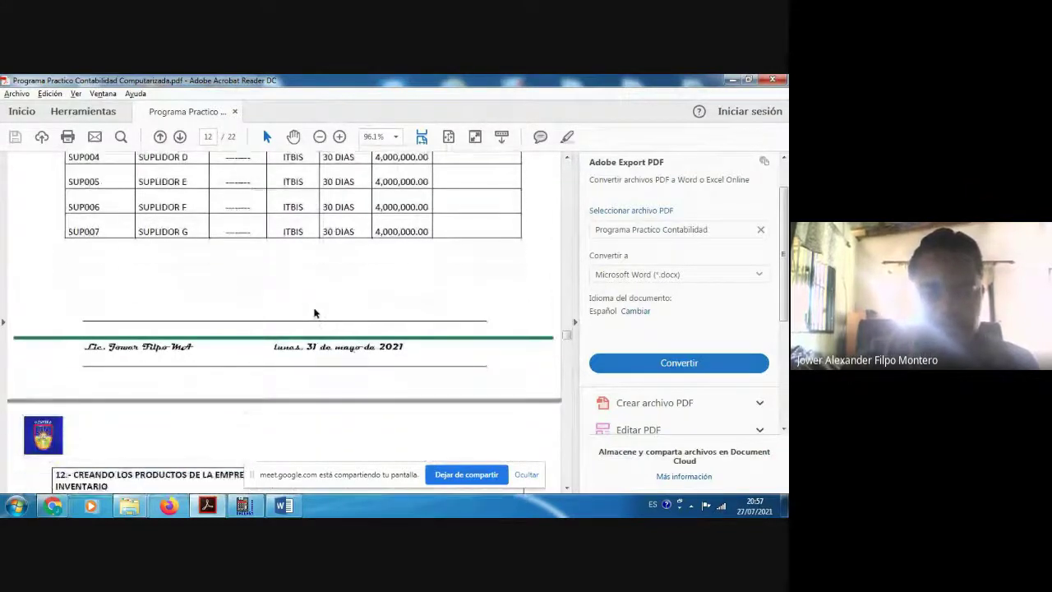
{"action": "scroll", "coordinate": [314, 312], "scroll_direction": "down", "scroll_amount": 3}
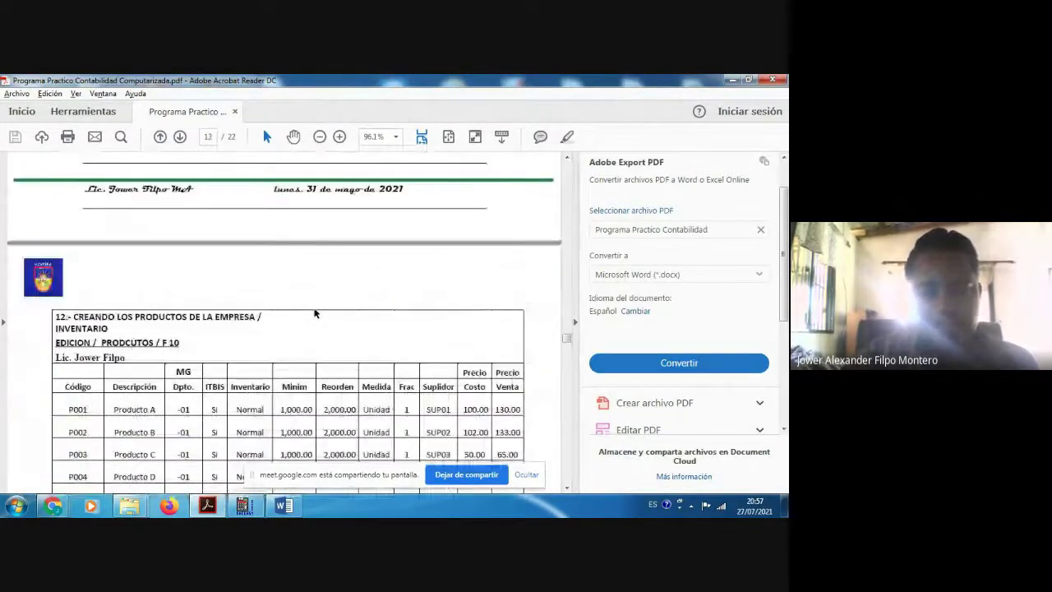
{"action": "scroll", "coordinate": [314, 312], "scroll_direction": "down", "scroll_amount": 2}
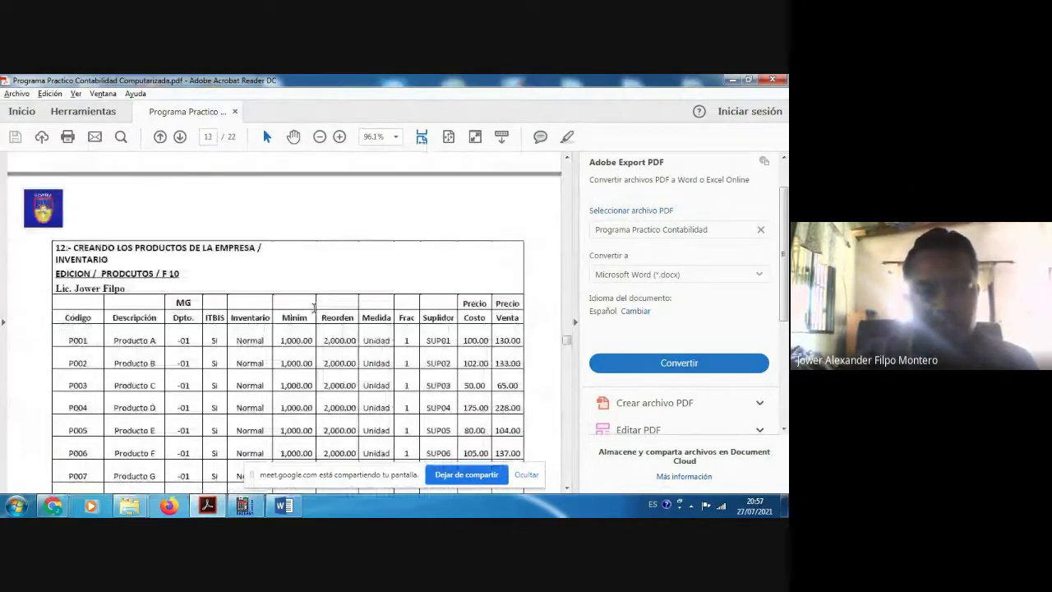
{"action": "scroll", "coordinate": [292, 300], "scroll_direction": "down", "scroll_amount": 1}
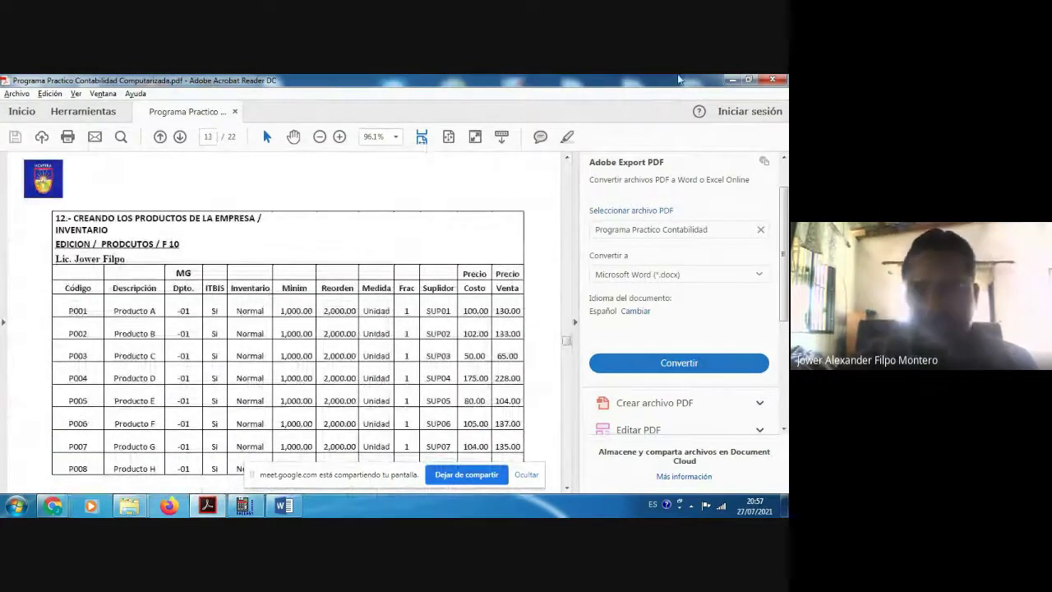
{"action": "left_click", "coordinate": [730, 80]}
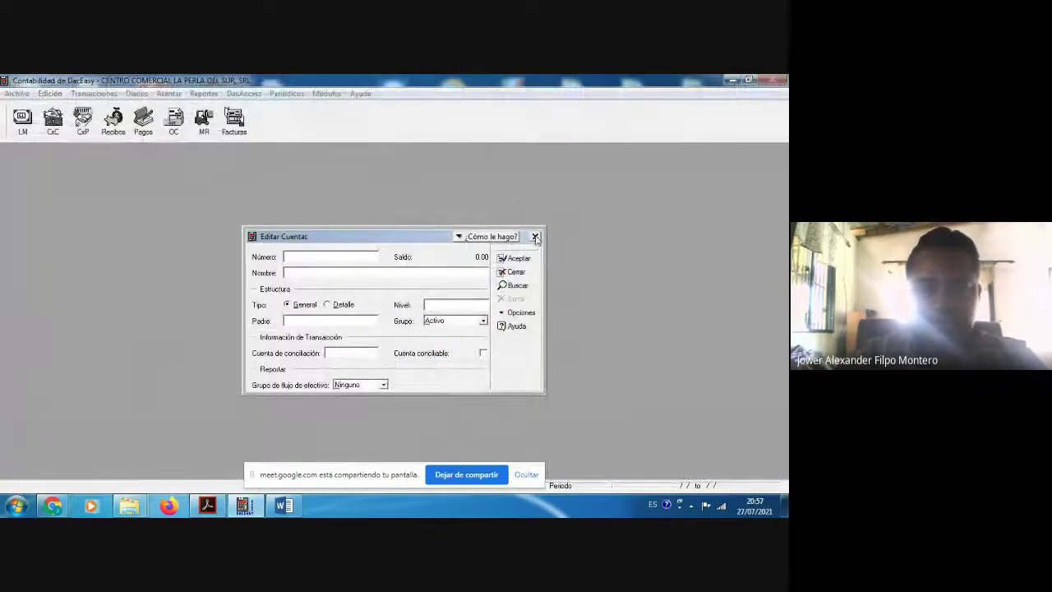
{"action": "left_click", "coordinate": [535, 237]}
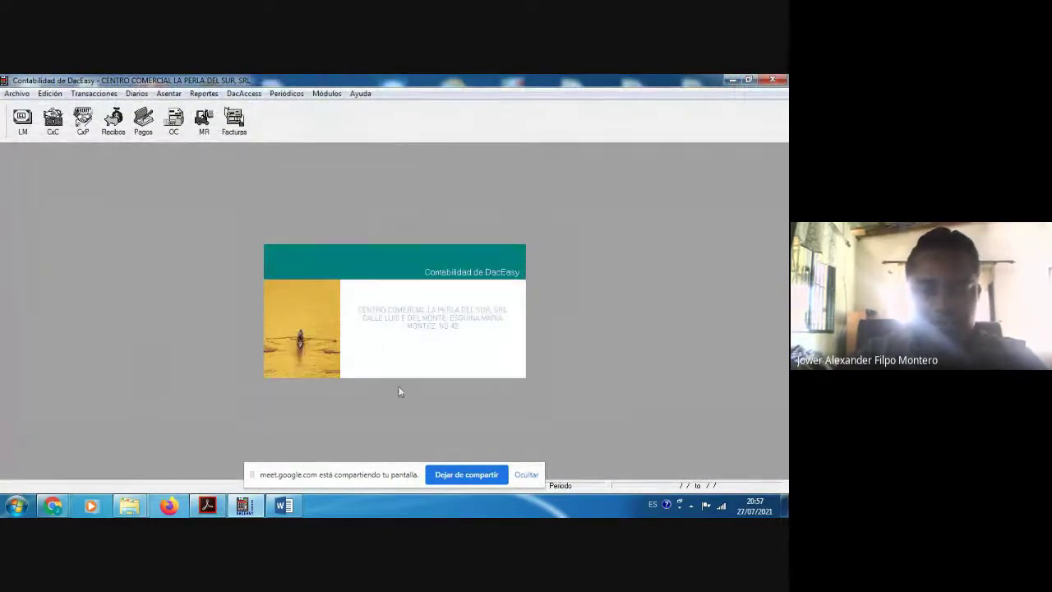
Step: Return to the Google Meet call and choose Detener grabación to stop recording
{"action": "mouse_move", "coordinate": [56, 510]}
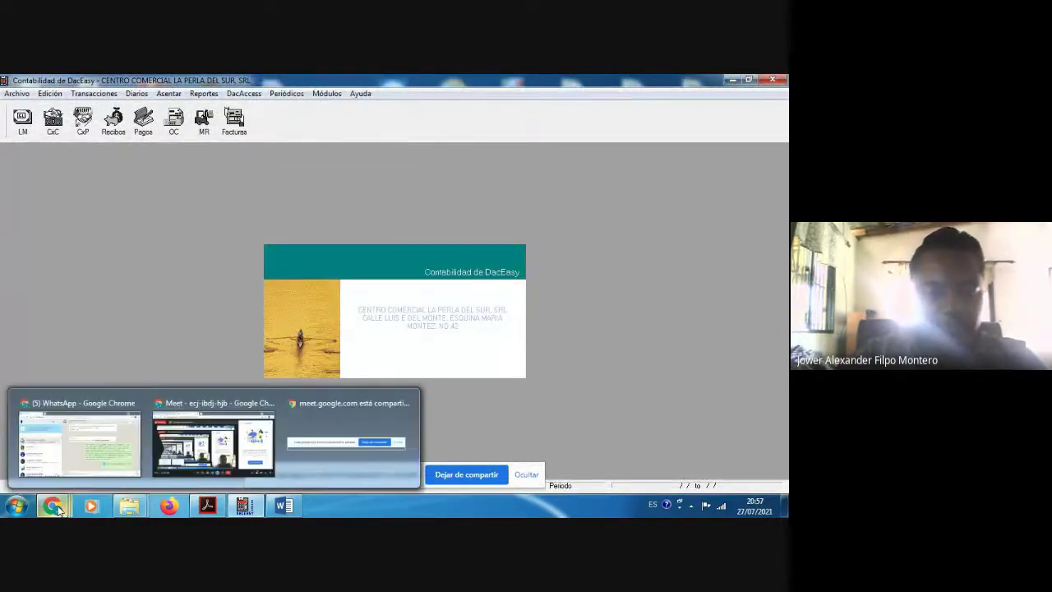
{"action": "left_click", "coordinate": [184, 449]}
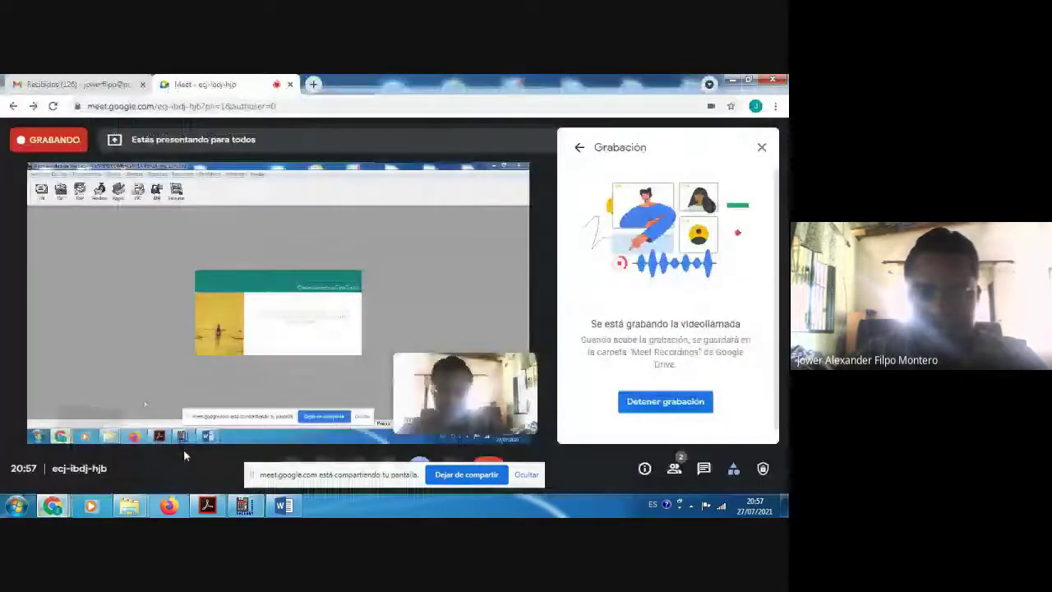
{"action": "left_click", "coordinate": [655, 402]}
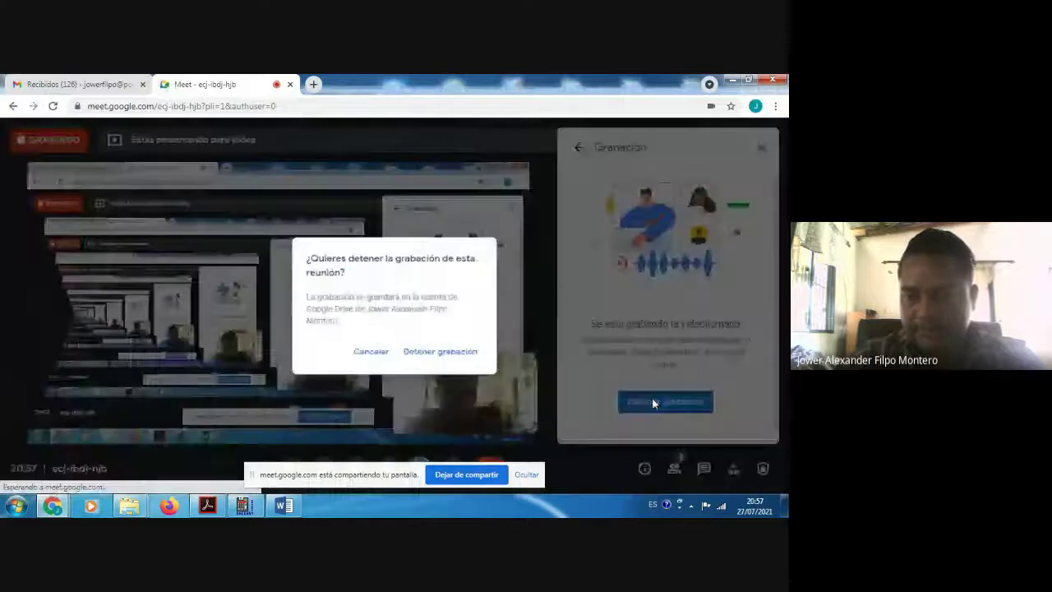